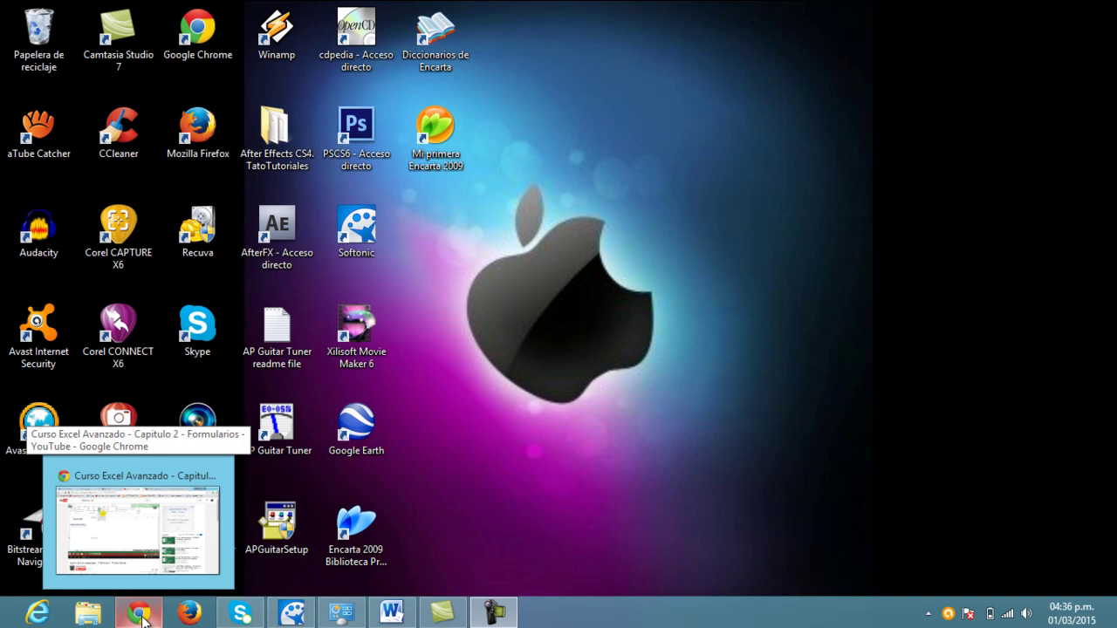
# Step: Open the 'excel macros' workbook from the Documentos library in File Explorer
pyautogui.click(91, 614)
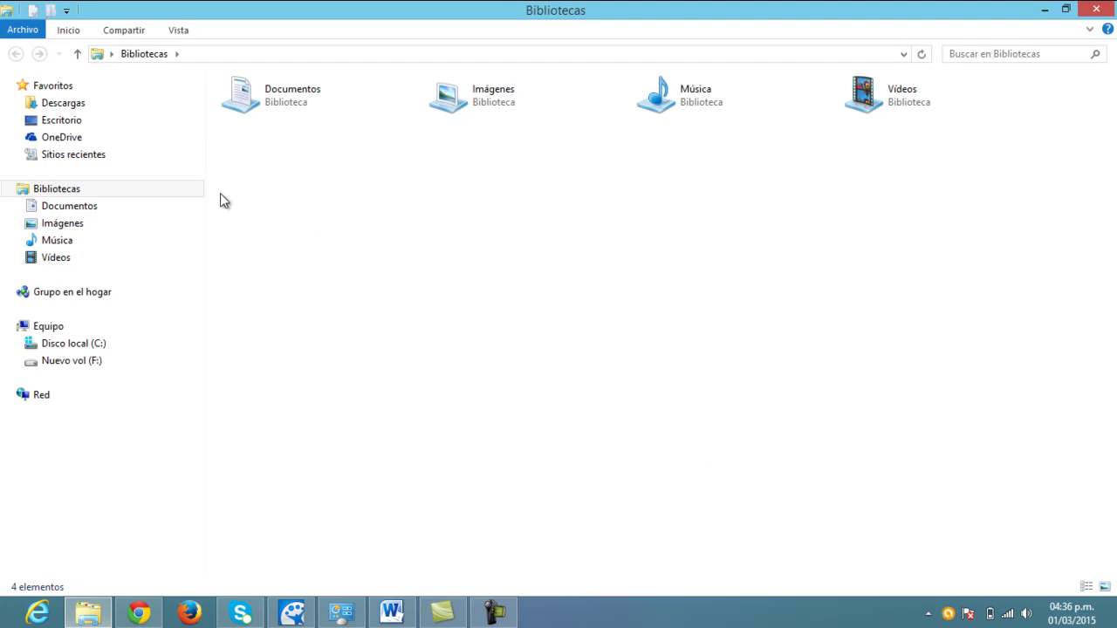
pyautogui.click(112, 361)
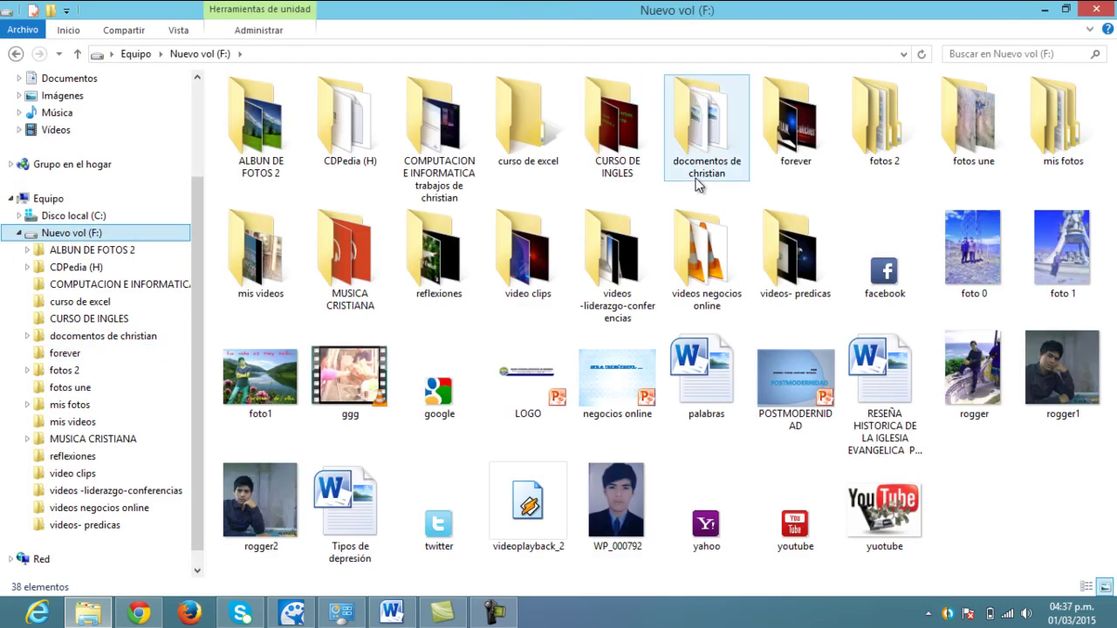
pyautogui.click(90, 78)
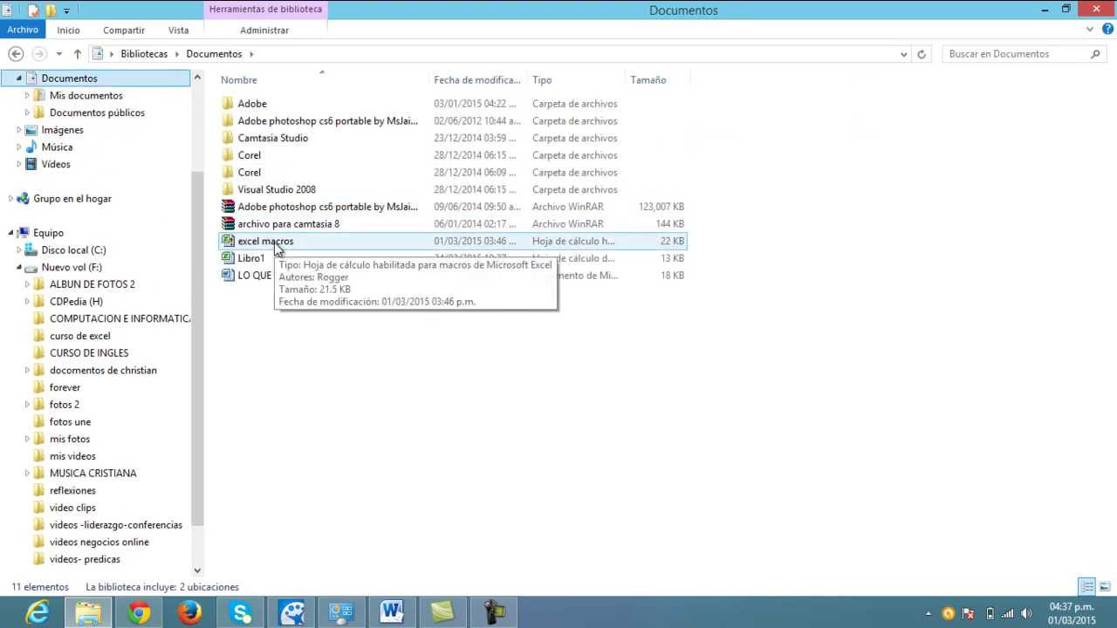
pyautogui.doubleClick(274, 242)
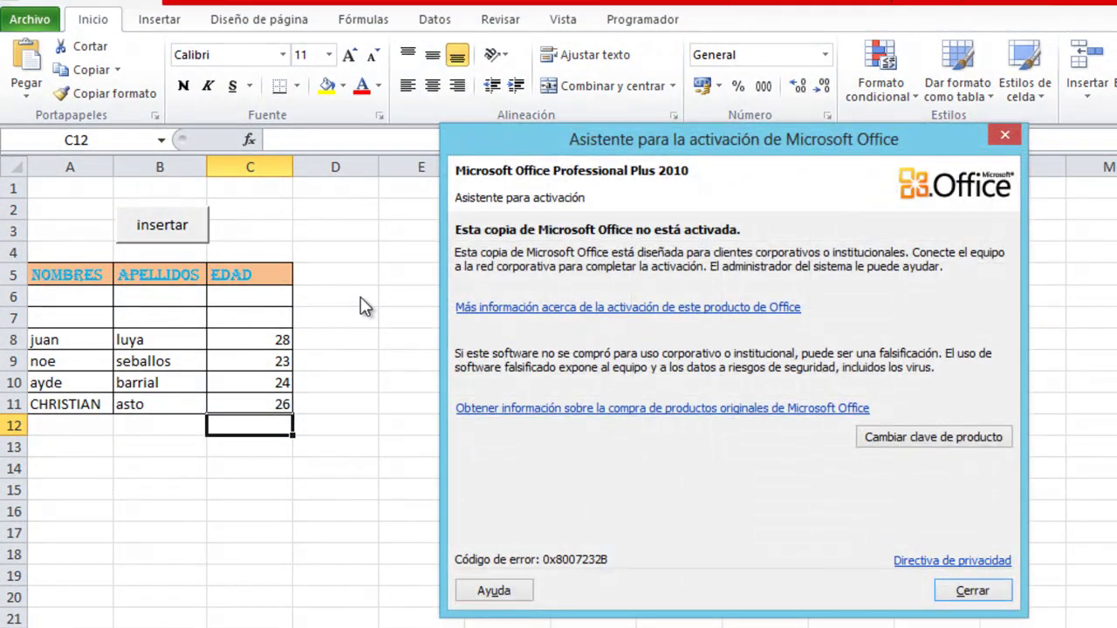
# Step: Close the Office activation wizard and select cell A12 below the table
pyautogui.click(1000, 137)
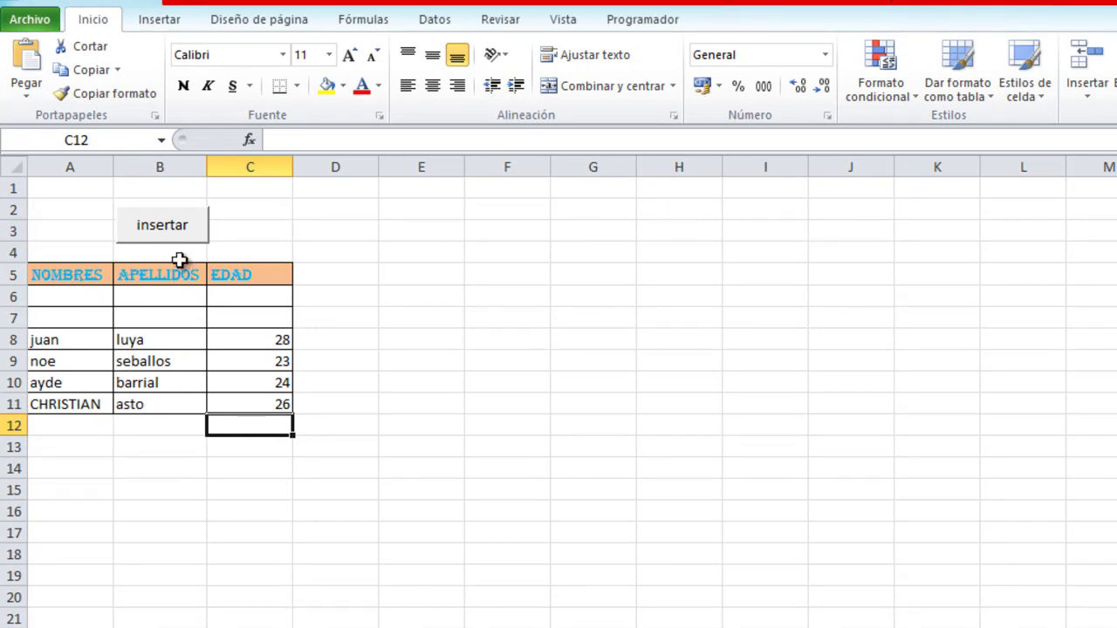
pyautogui.click(57, 431)
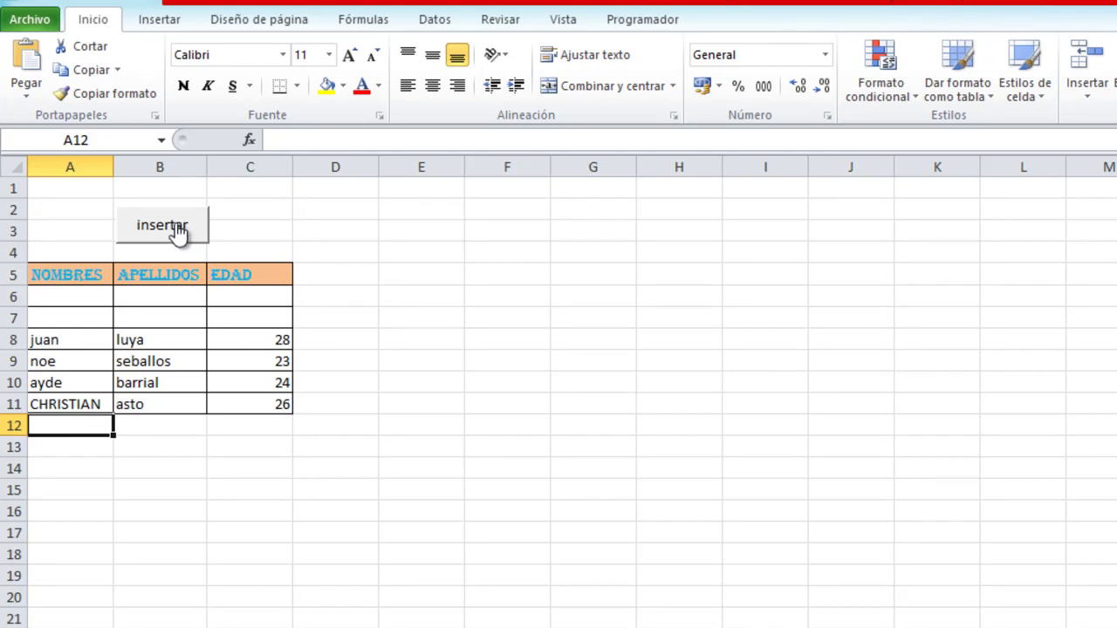
# Step: Enter a first name, surname and age 33 in UserForm1 and insert the record
pyautogui.click(177, 232)
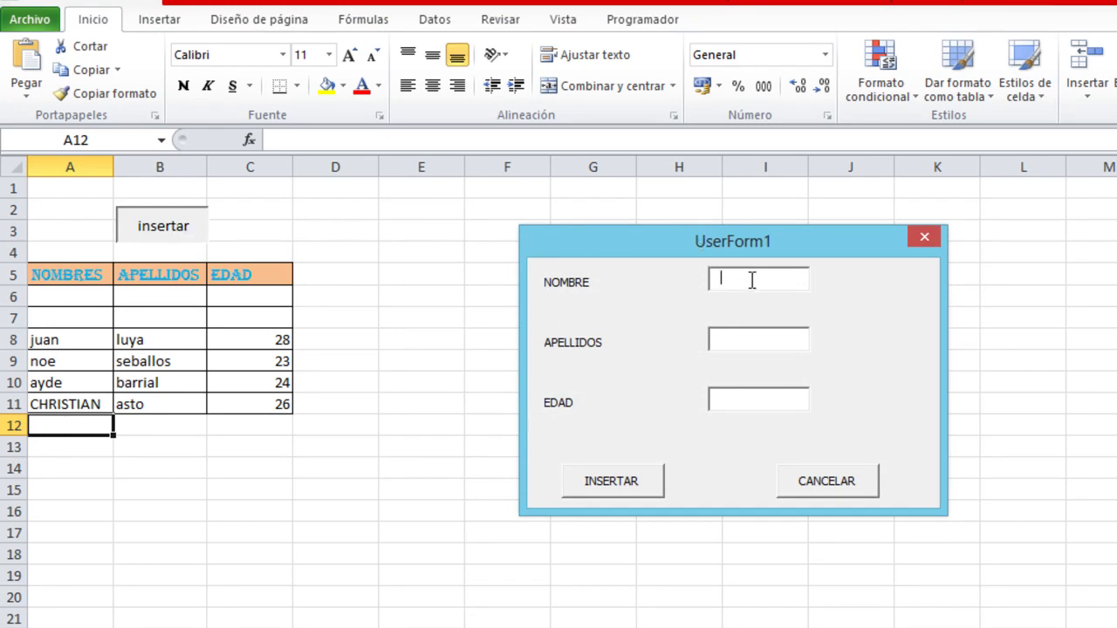
pyautogui.write('H')
pyautogui.press('BackSpace')
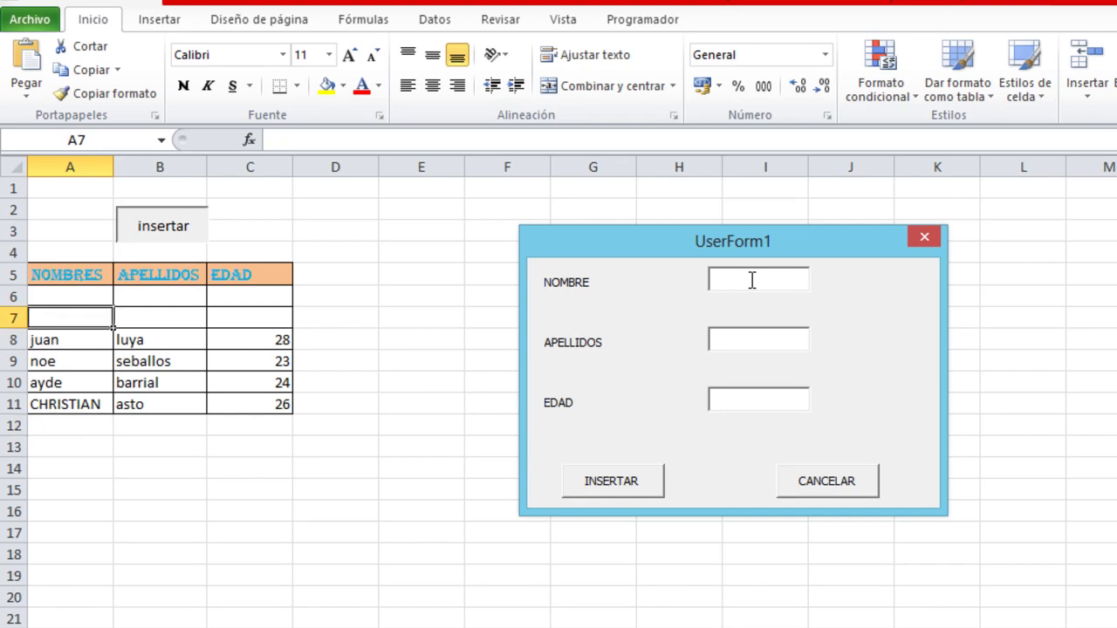
pyautogui.write('marcos')
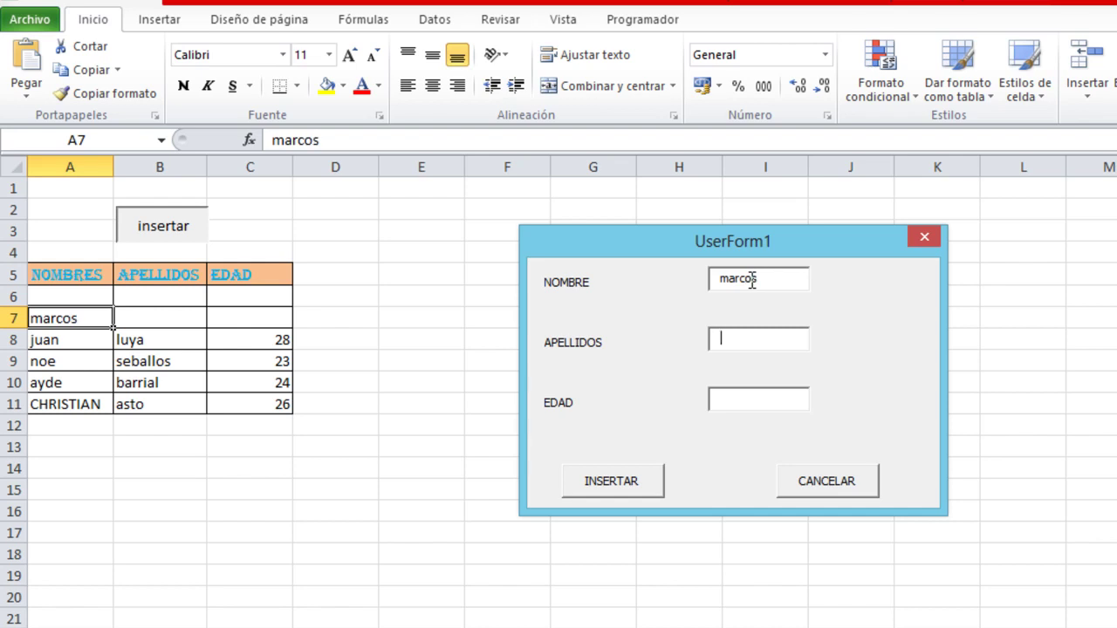
pyautogui.write('barreintos')
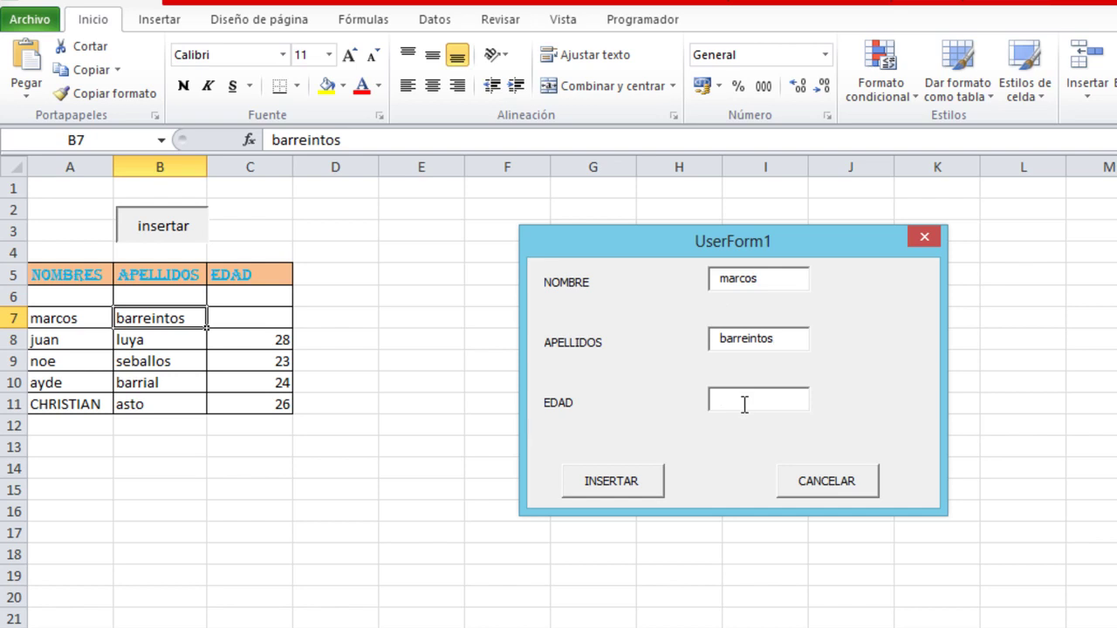
pyautogui.write('33')
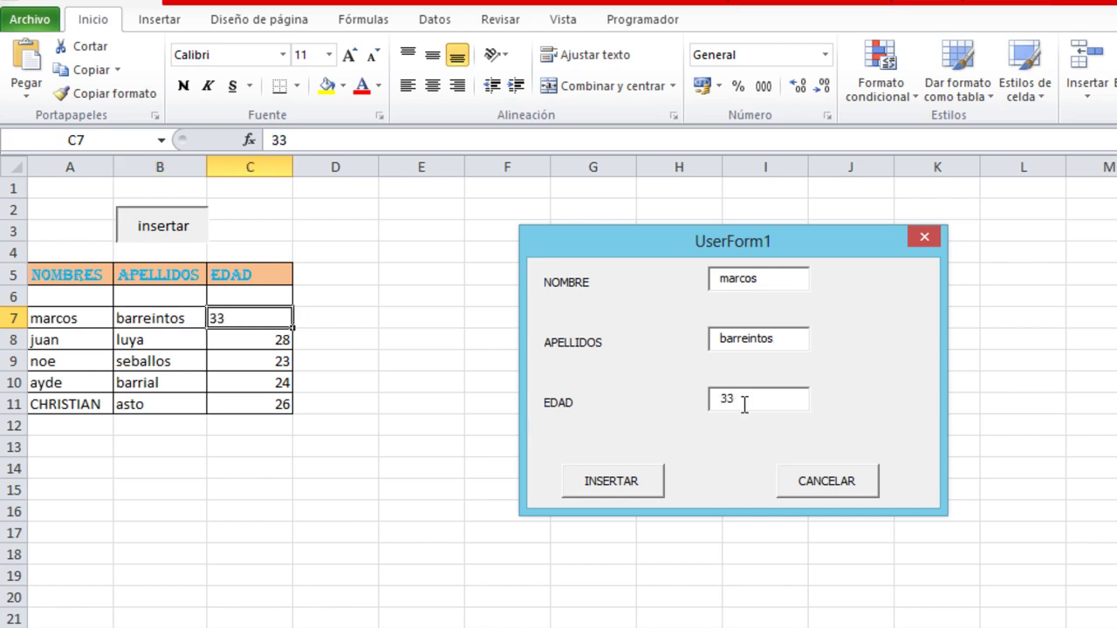
pyautogui.click(638, 482)
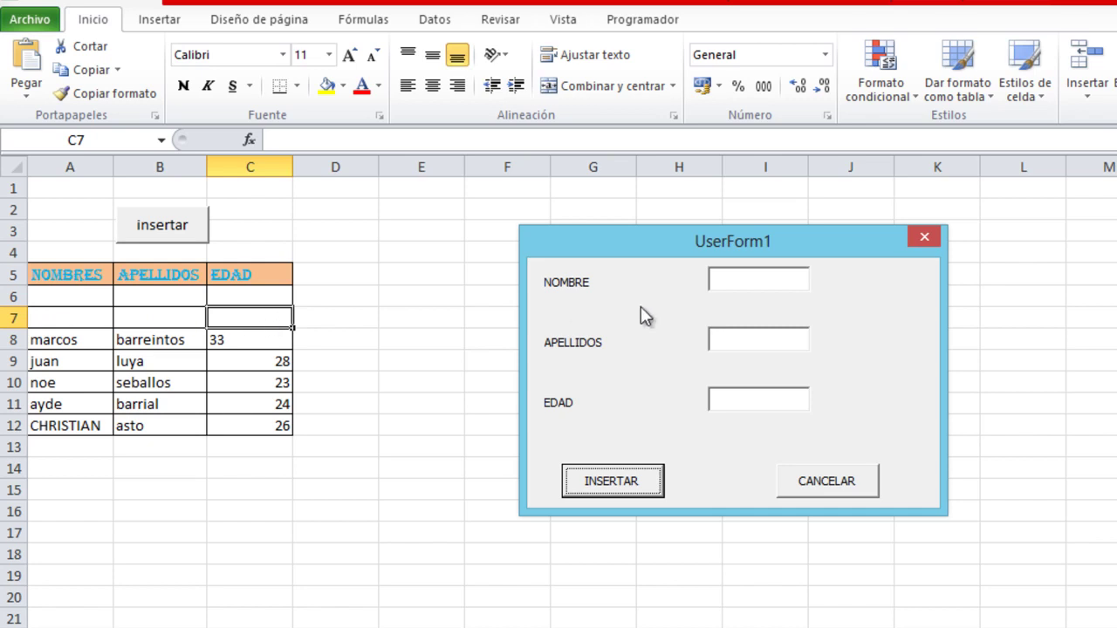
# Step: Test CANCELAR with a dummy name entry, then close the UserForm1 form
pyautogui.click(726, 274)
pyautogui.write('kkkkkkffff')
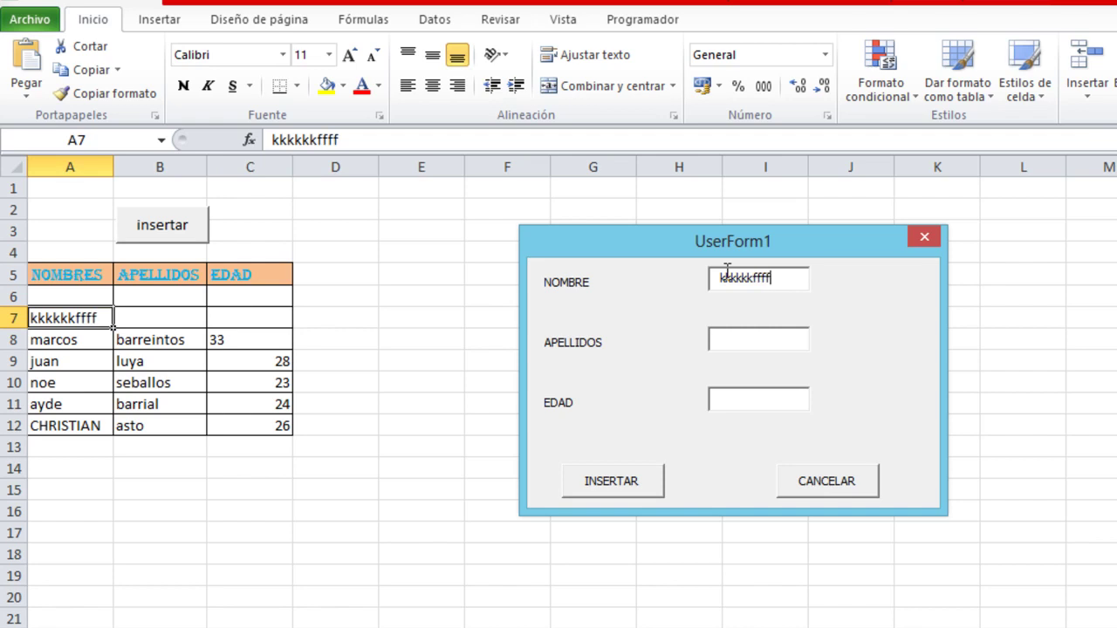
pyautogui.write('ffff')
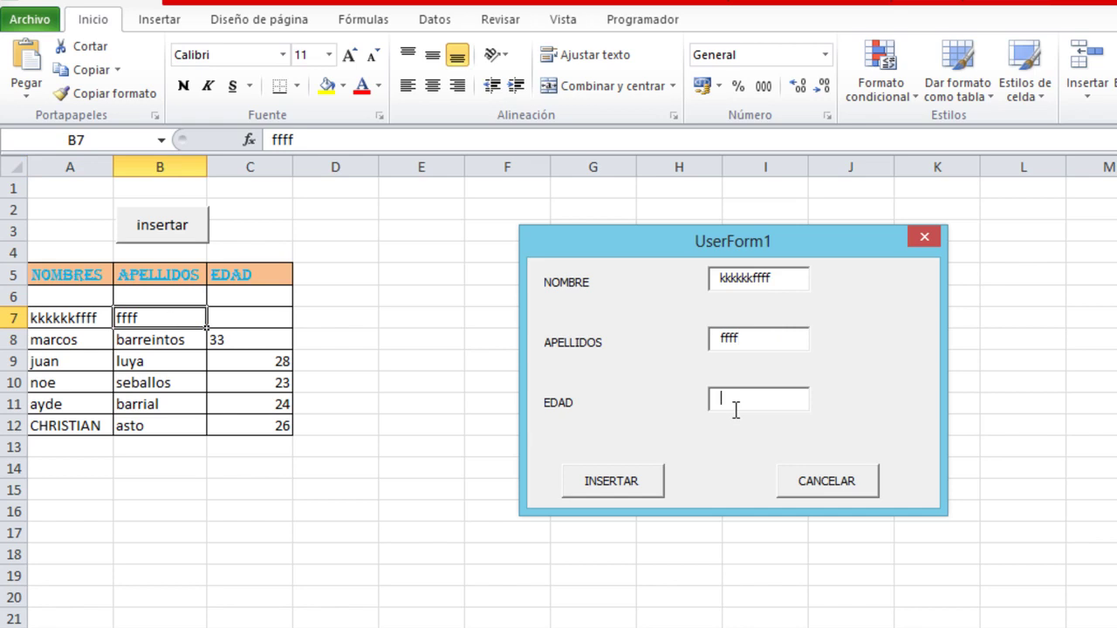
pyautogui.write('fffffff')
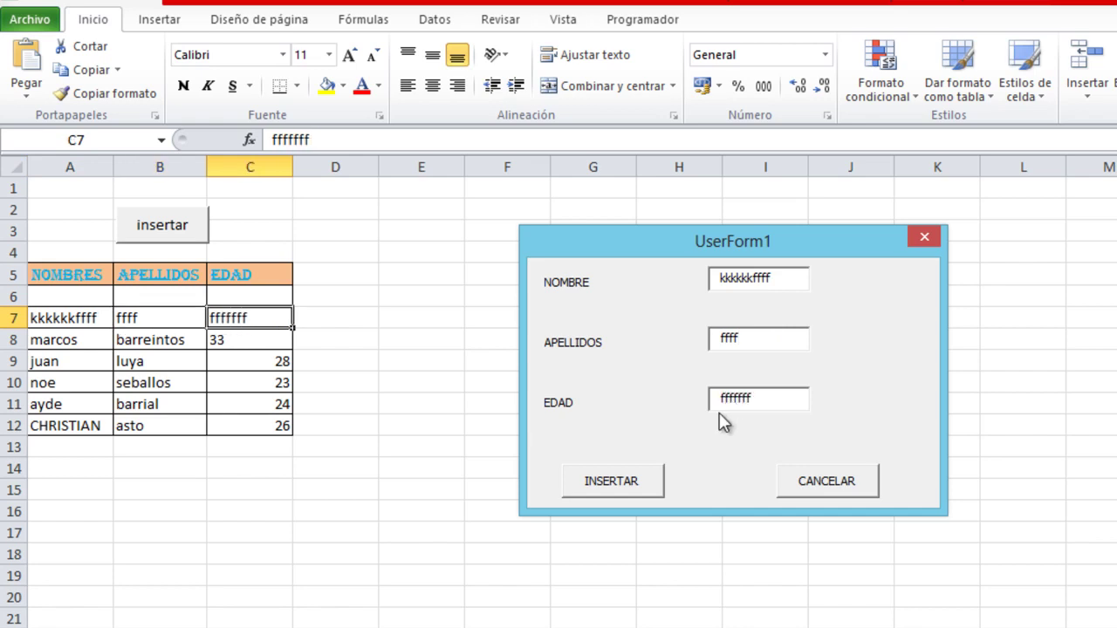
pyautogui.click(833, 493)
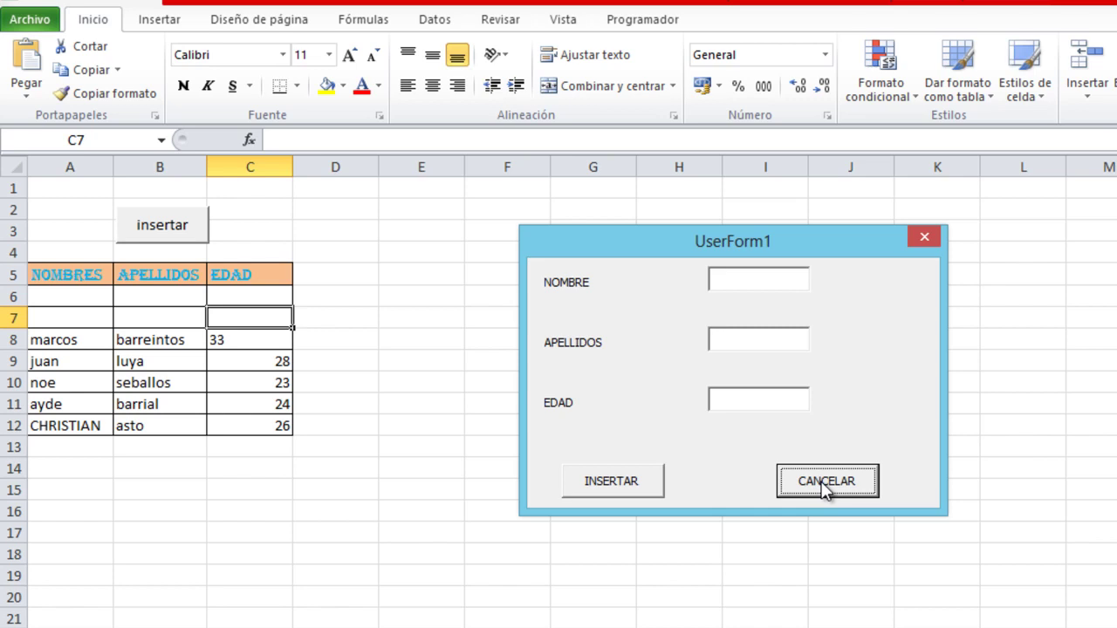
pyautogui.click(930, 245)
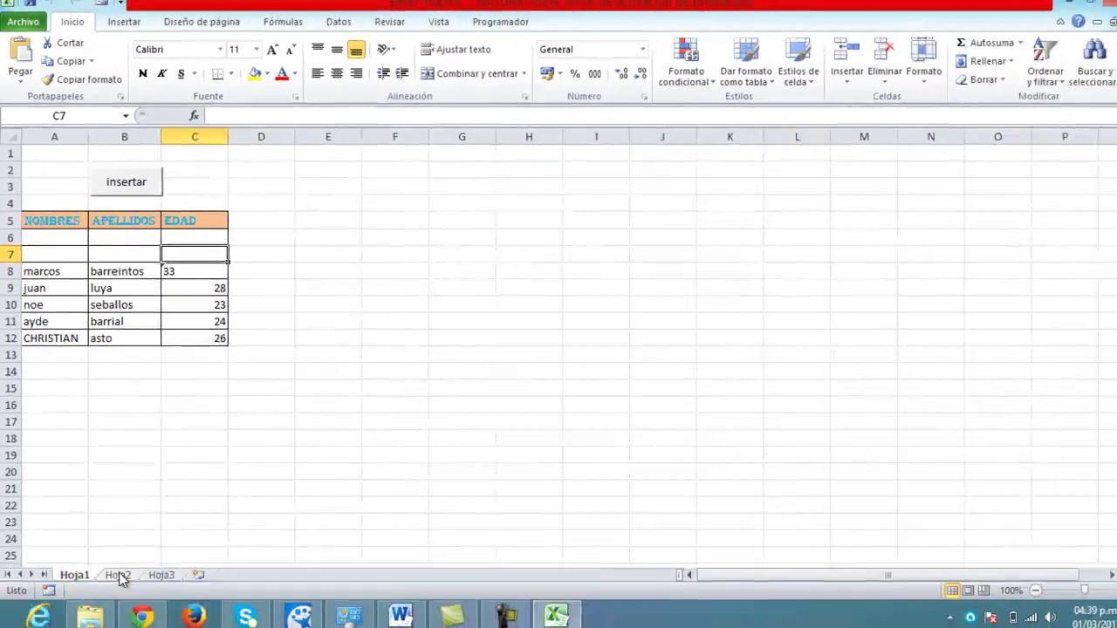
# Step: Switch to the empty Hoja2 sheet and show the Programador ribbon tab
pyautogui.click(119, 575)
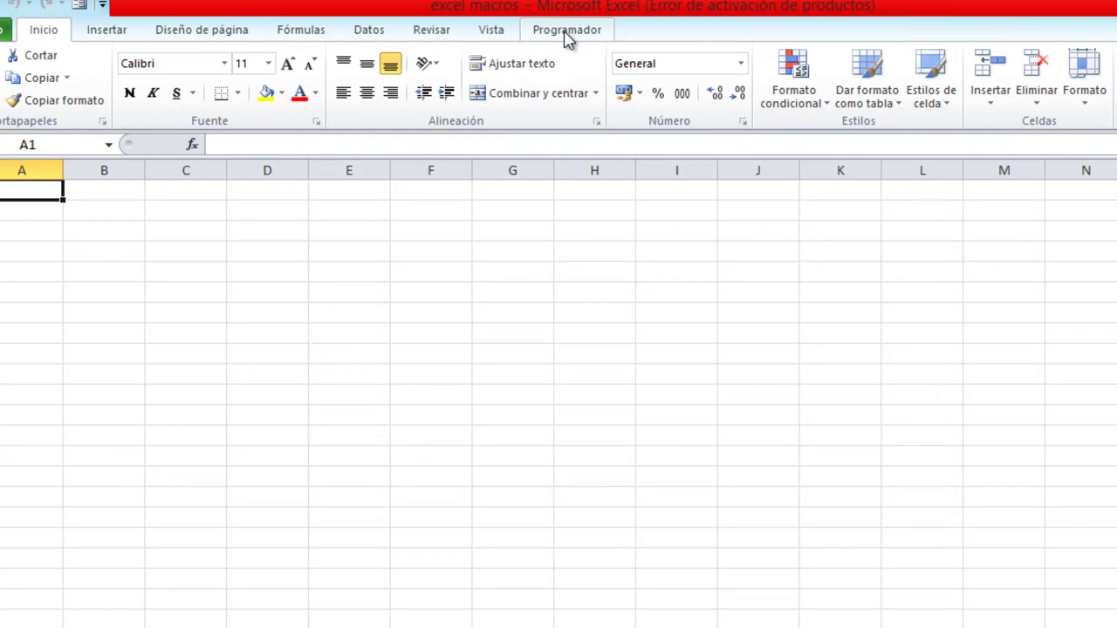
pyautogui.click(566, 35)
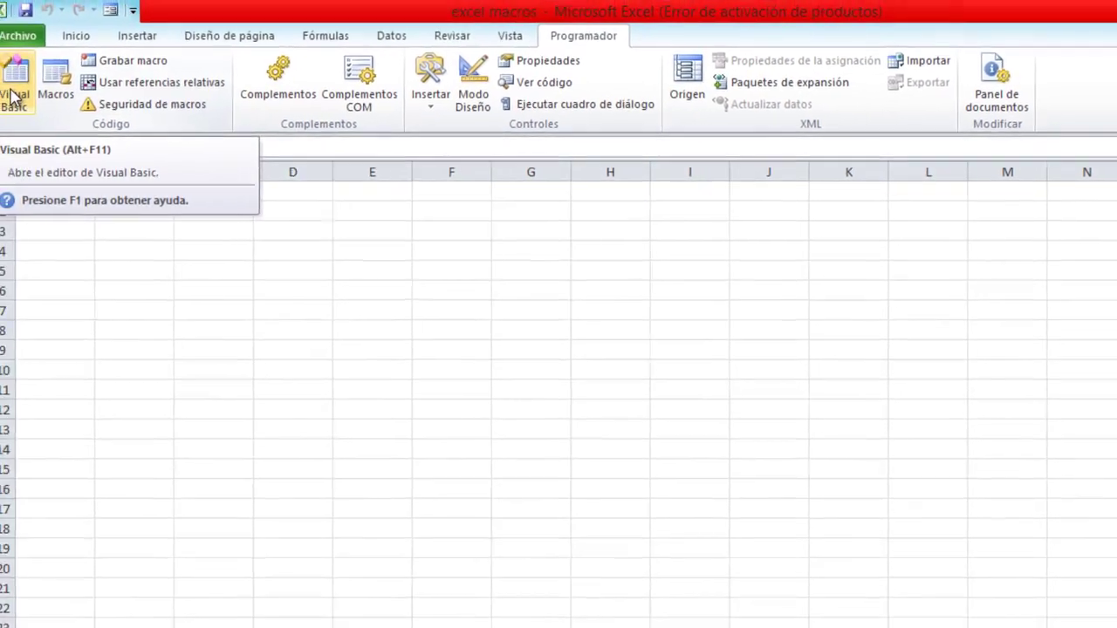
# Step: Open the VBA editor and restore its Project Explorer and Properties panes from the Ver menu
pyautogui.click(24, 98)
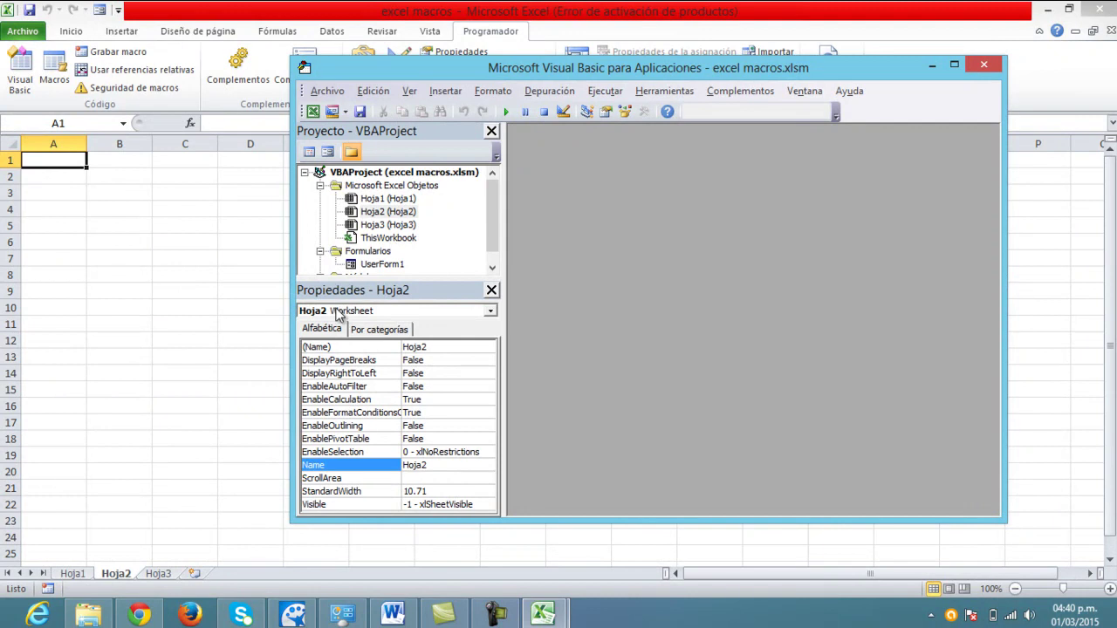
pyautogui.click(491, 290)
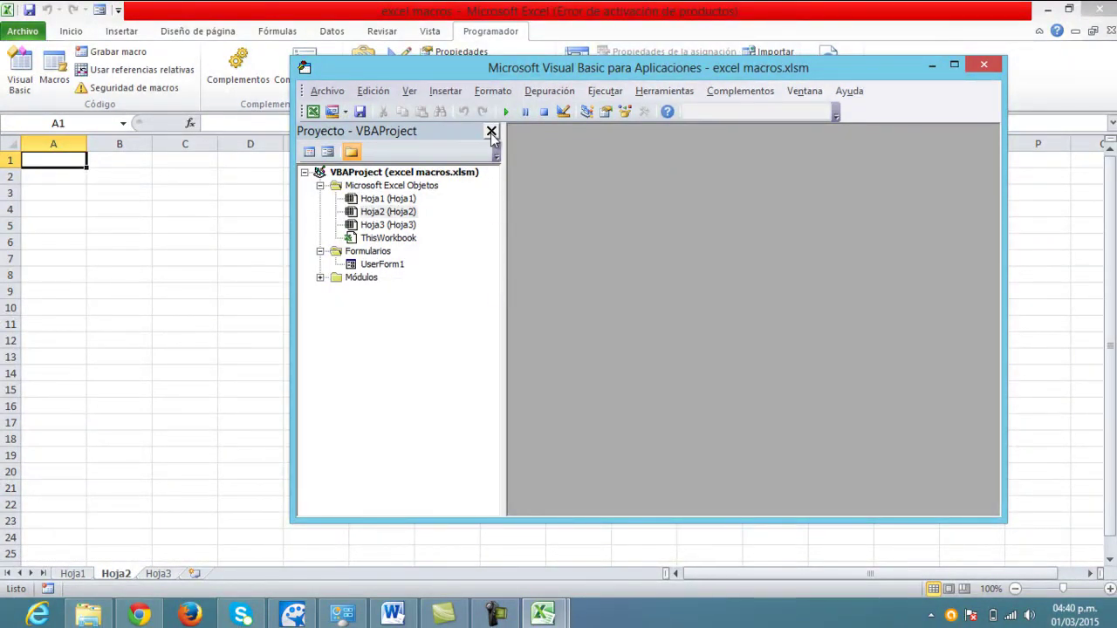
pyautogui.click(491, 132)
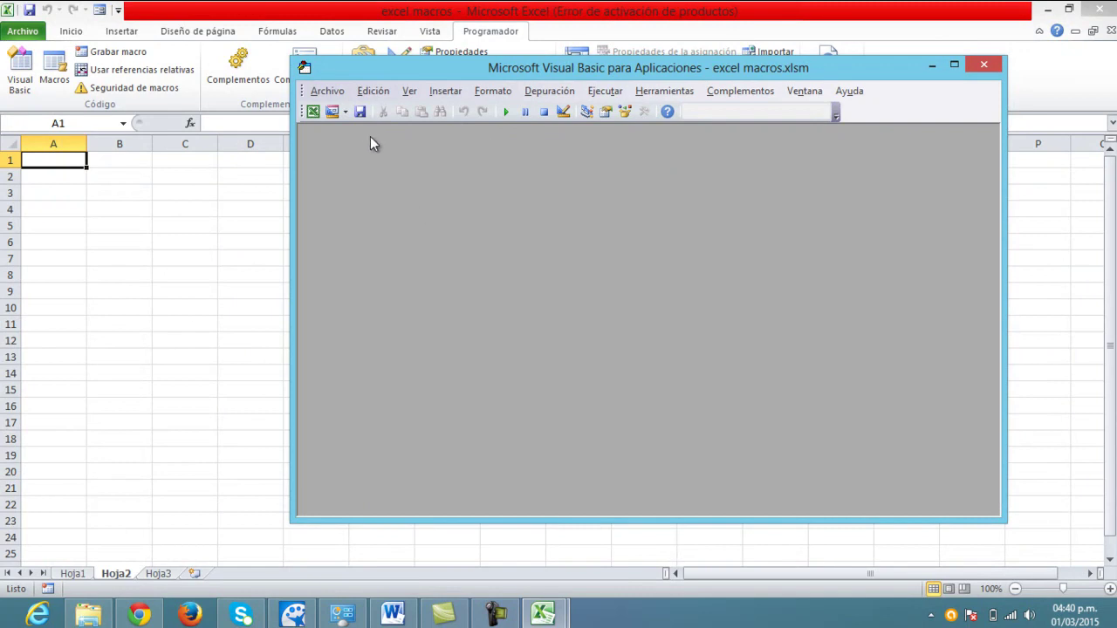
pyautogui.click(408, 93)
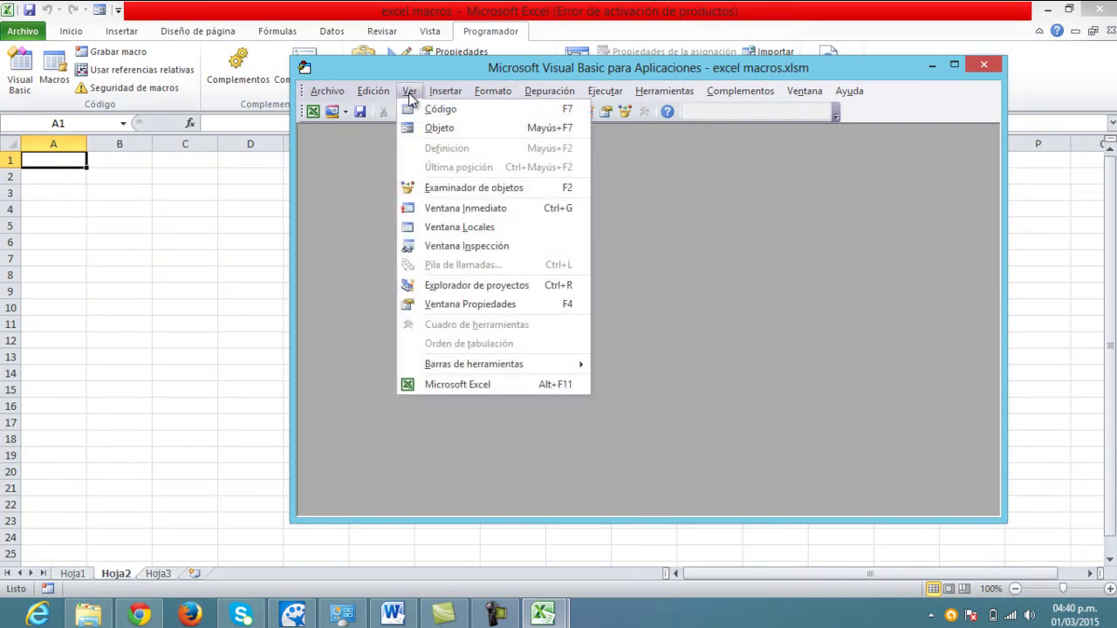
pyautogui.click(492, 288)
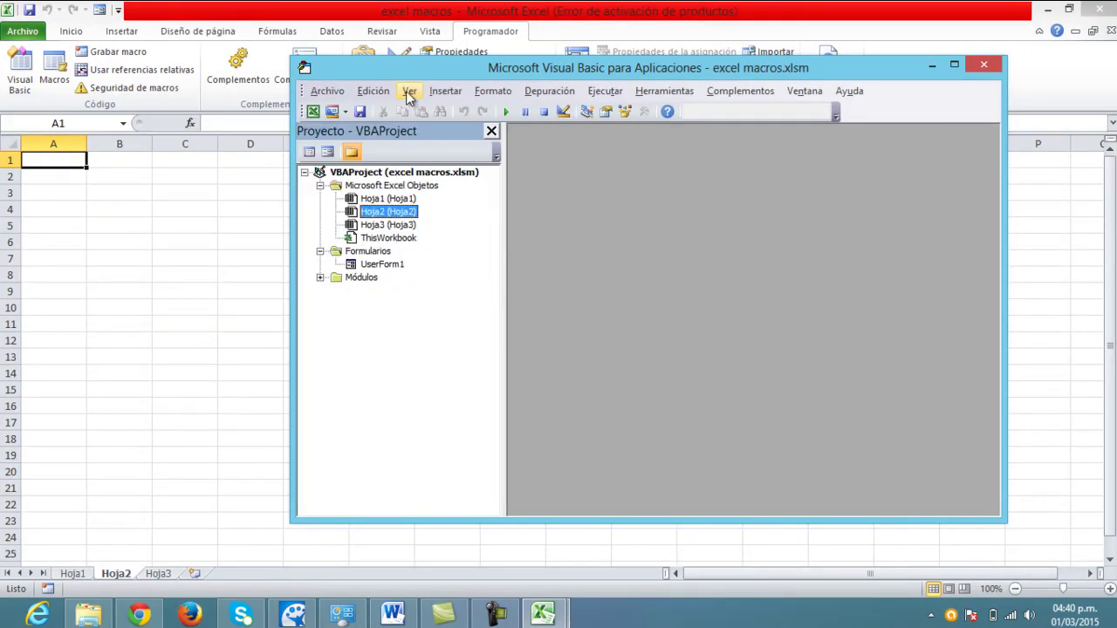
pyautogui.click(407, 91)
pyautogui.click(462, 304)
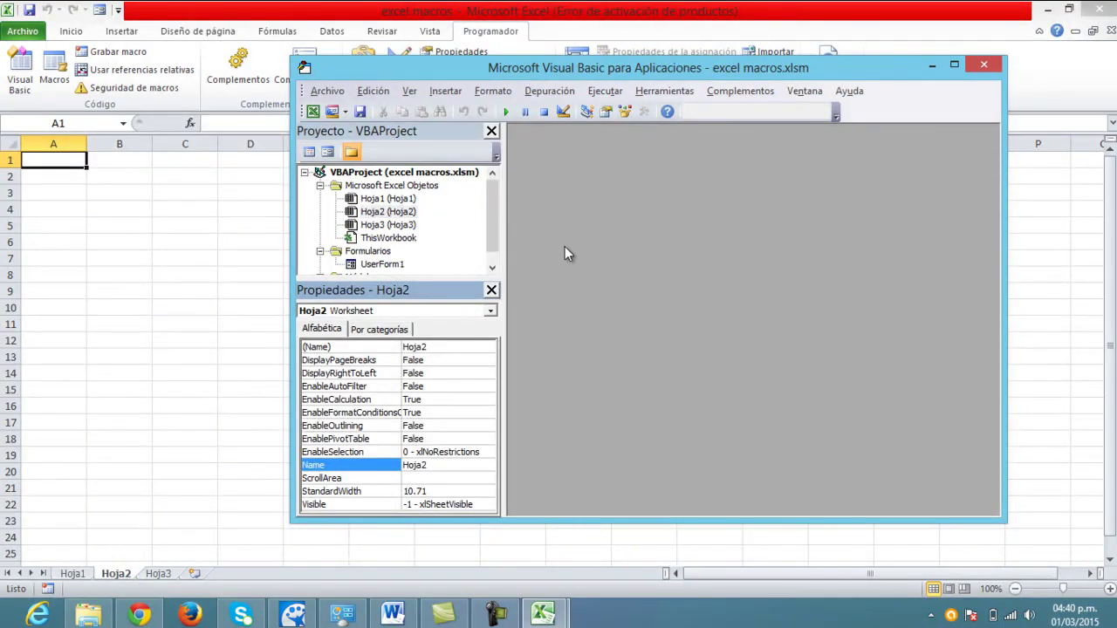
# Step: Insert a blank UserForm2, dock the Toolbox beside it, and return to Excel
pyautogui.click(450, 88)
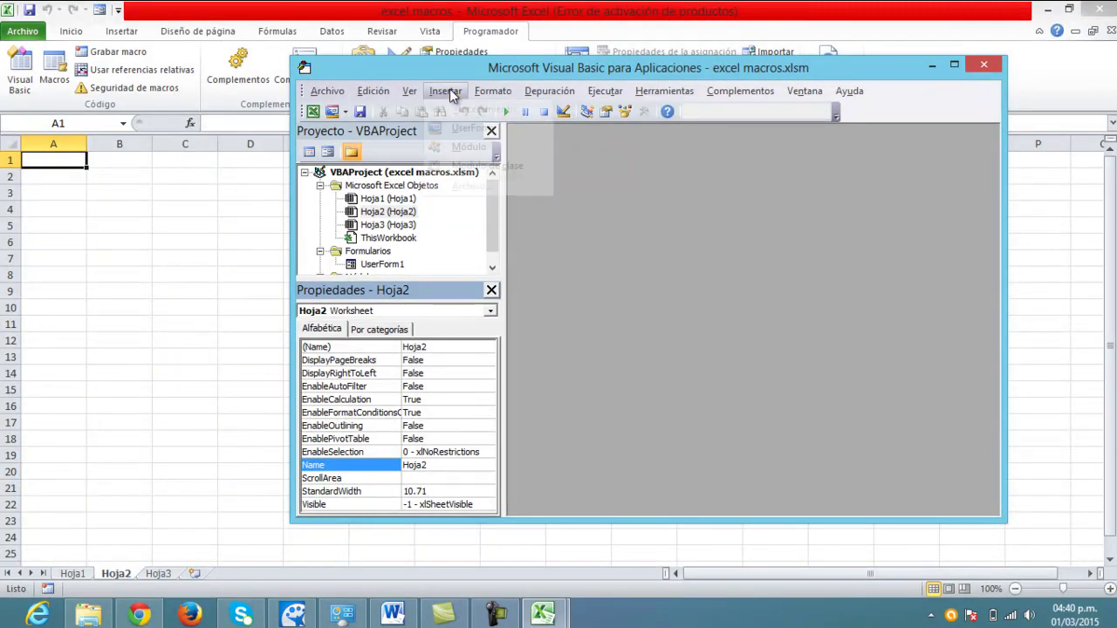
pyautogui.click(477, 129)
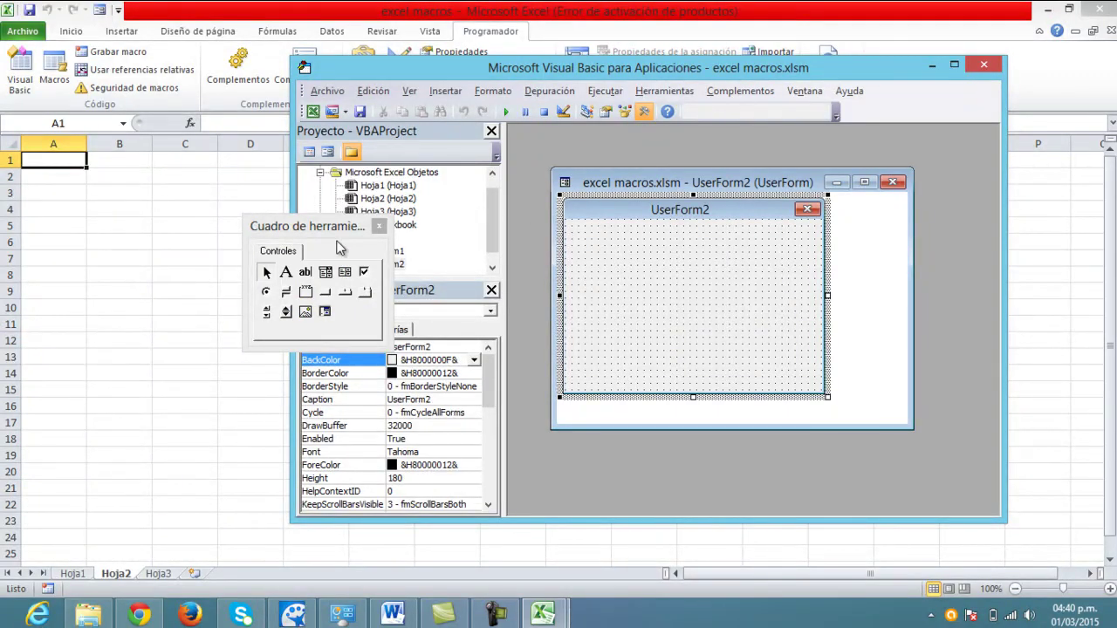
pyautogui.moveTo(264, 226)
pyautogui.mouseDown()
pyautogui.moveTo(804, 297)
pyautogui.moveTo(861, 274)
pyautogui.mouseUp()
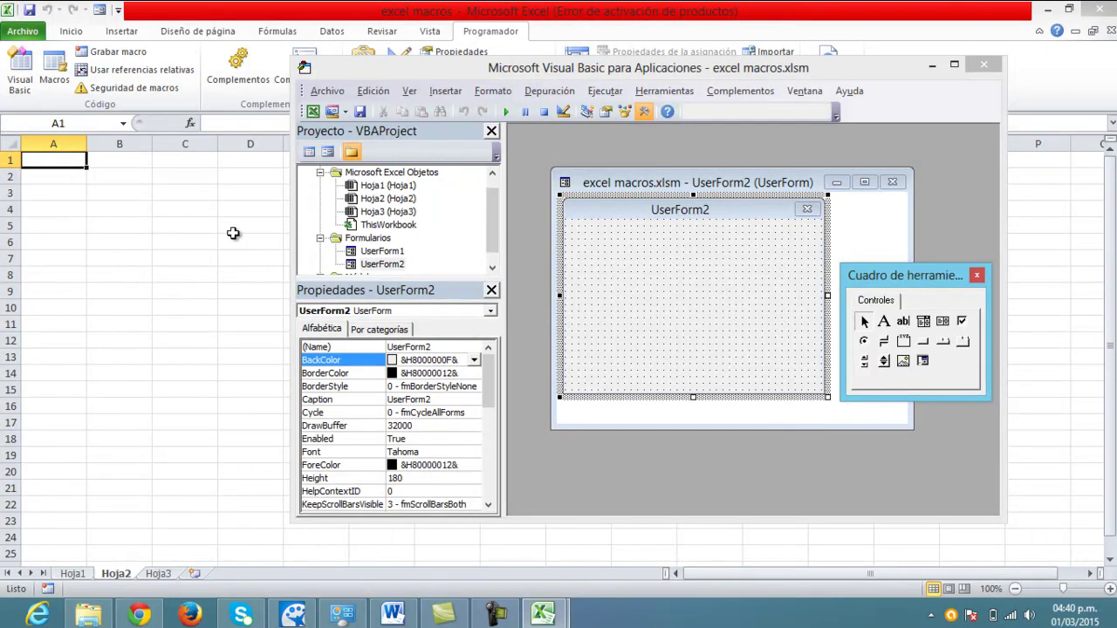
pyautogui.click(68, 183)
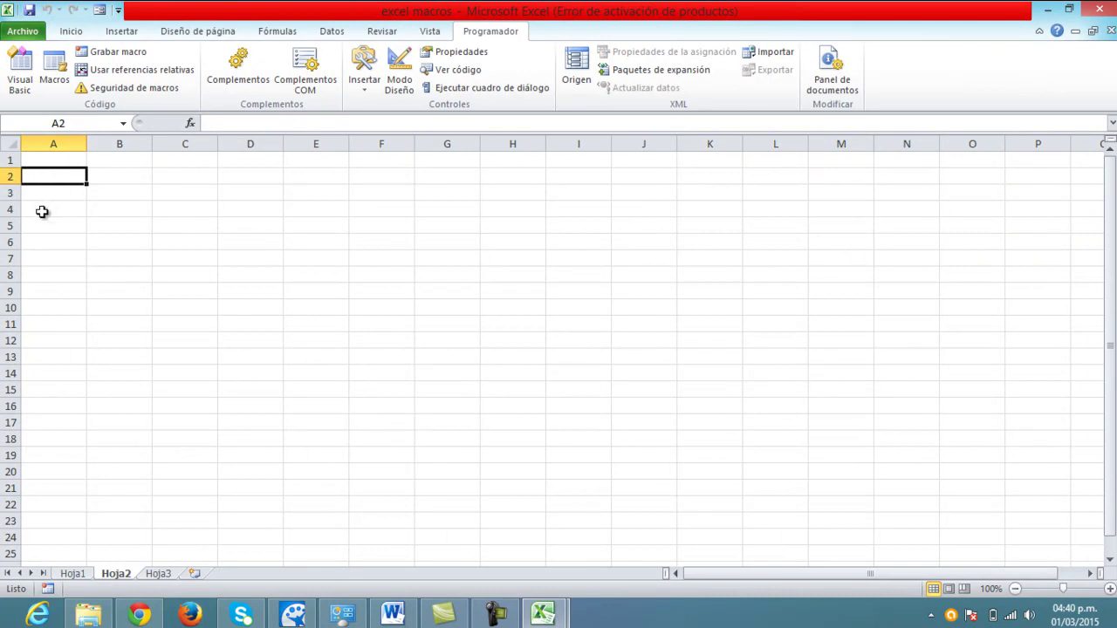
# Step: Enter the headers NOMBRES, APELLIDOS and EDAD in cells A4:C4
pyautogui.click(42, 212)
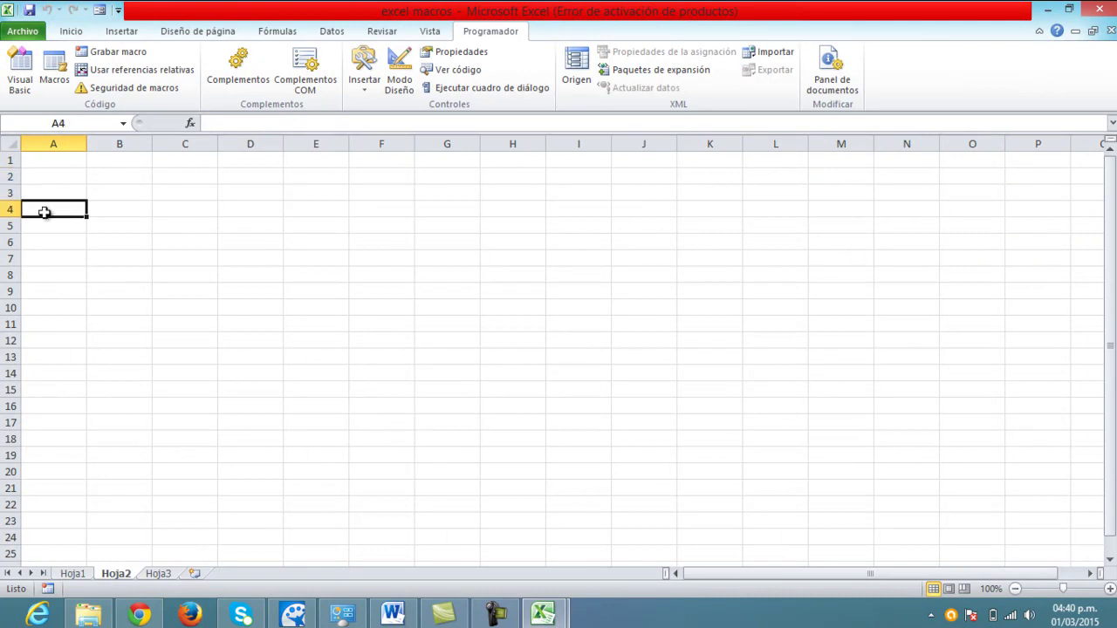
pyautogui.write('nbsd')
pyautogui.press('BackSpace')
pyautogui.press('BackSpace')
pyautogui.press('BackSpace')
pyautogui.press('BackSpace')
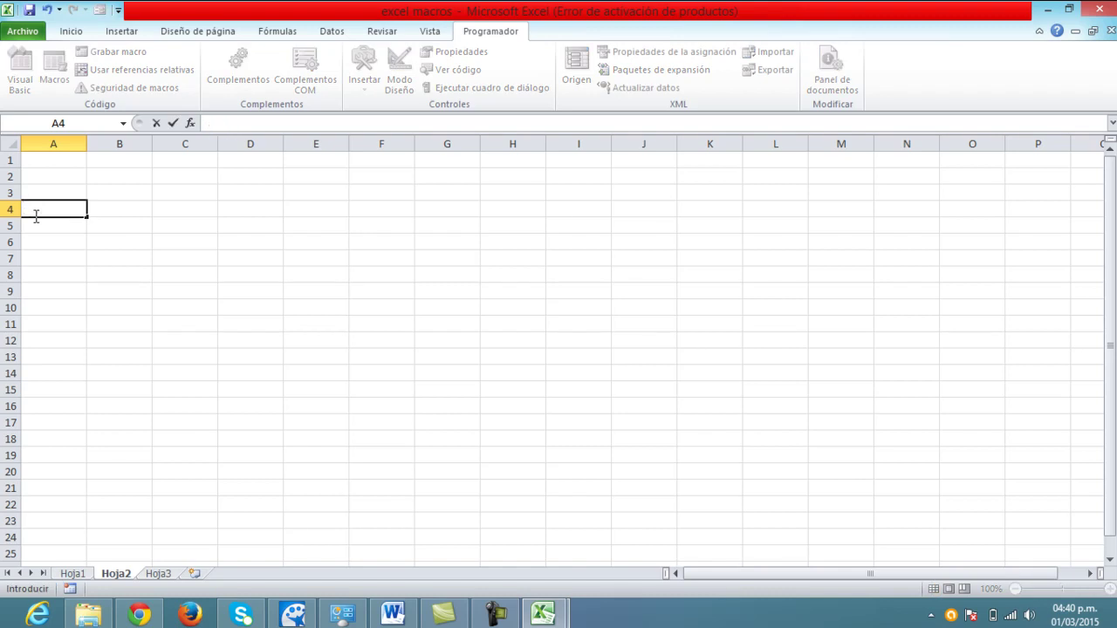
pyautogui.write('NOMBRES')
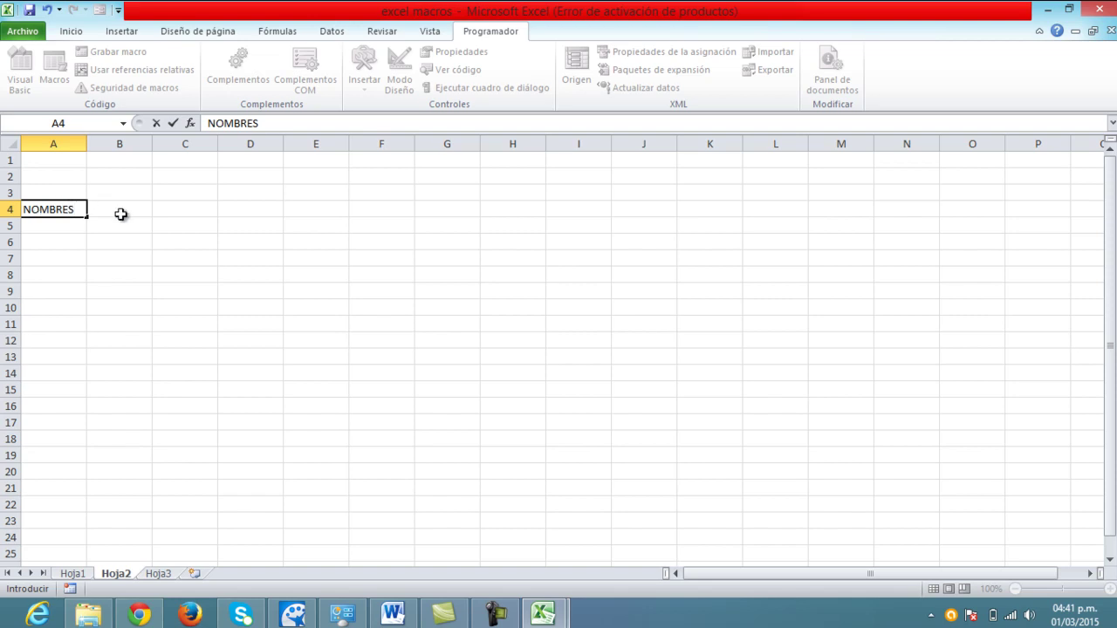
pyautogui.click(121, 214)
pyautogui.write('APELLI')
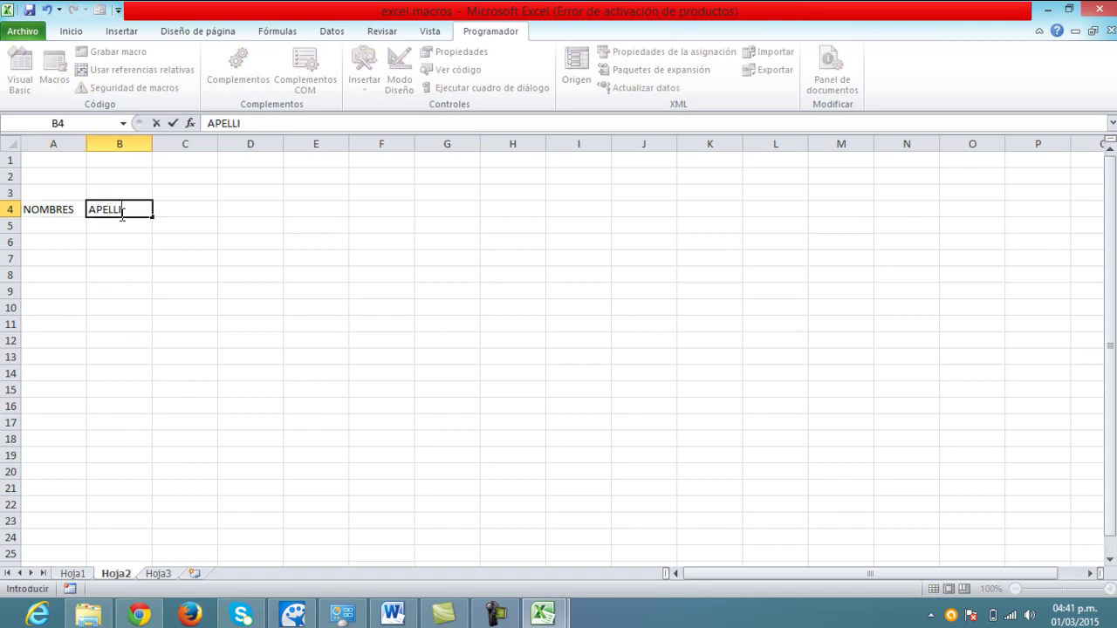
pyautogui.write('DOS')
pyautogui.click(187, 209)
pyautogui.write('EDAD')
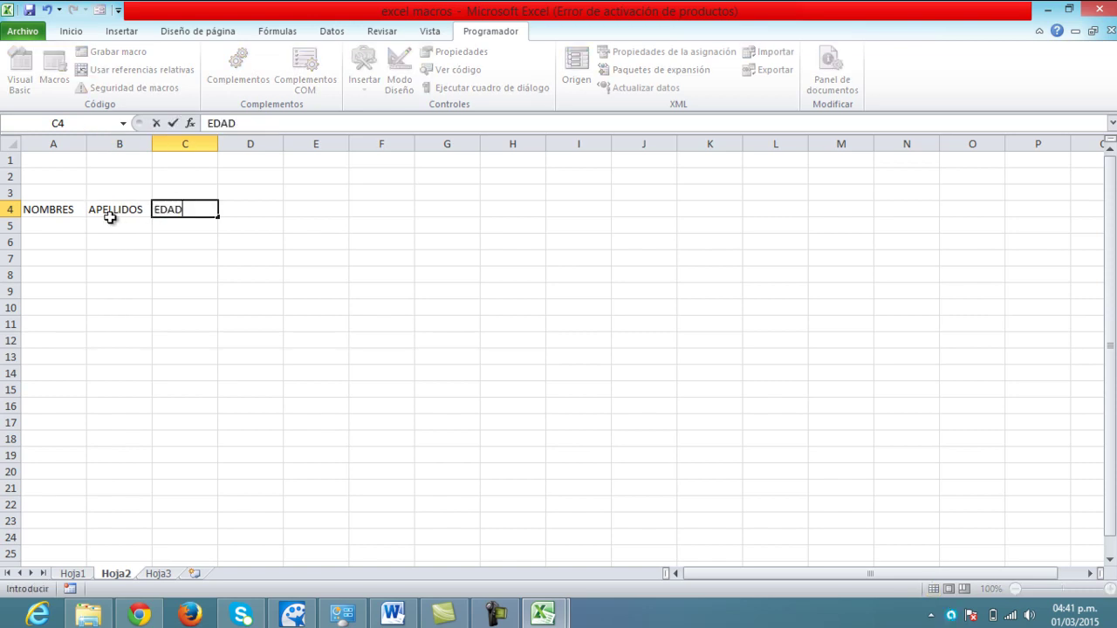
# Step: Apply Todos los bordes to A4:C6, then select the header row A4:C4
pyautogui.moveTo(29, 210); pyautogui.dragTo(199, 244)
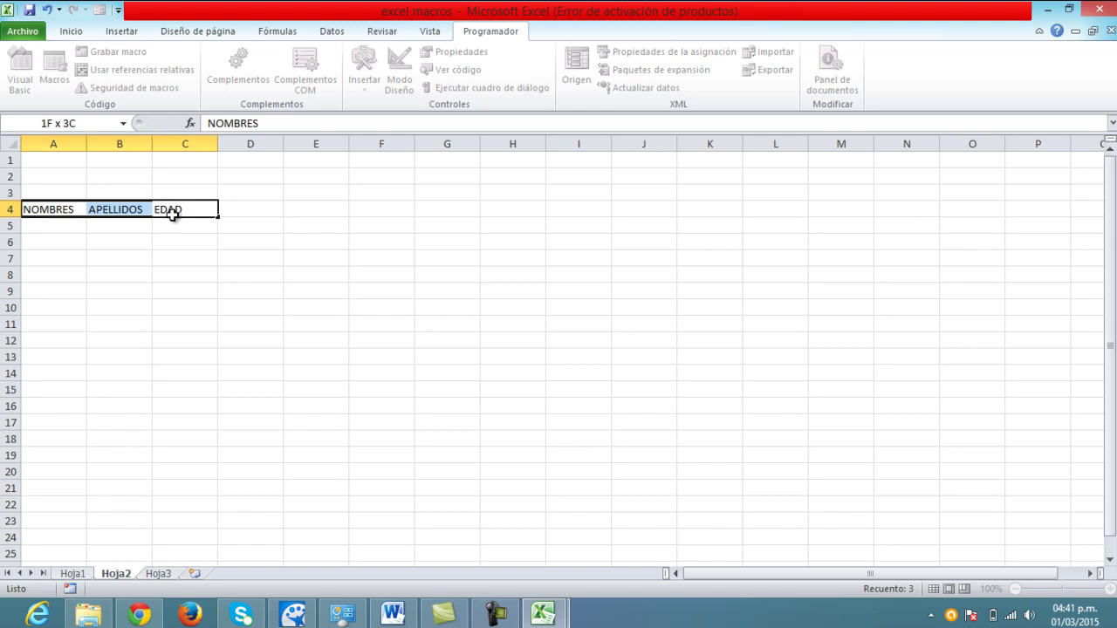
pyautogui.moveTo(199, 244); pyautogui.dragTo(199, 243)
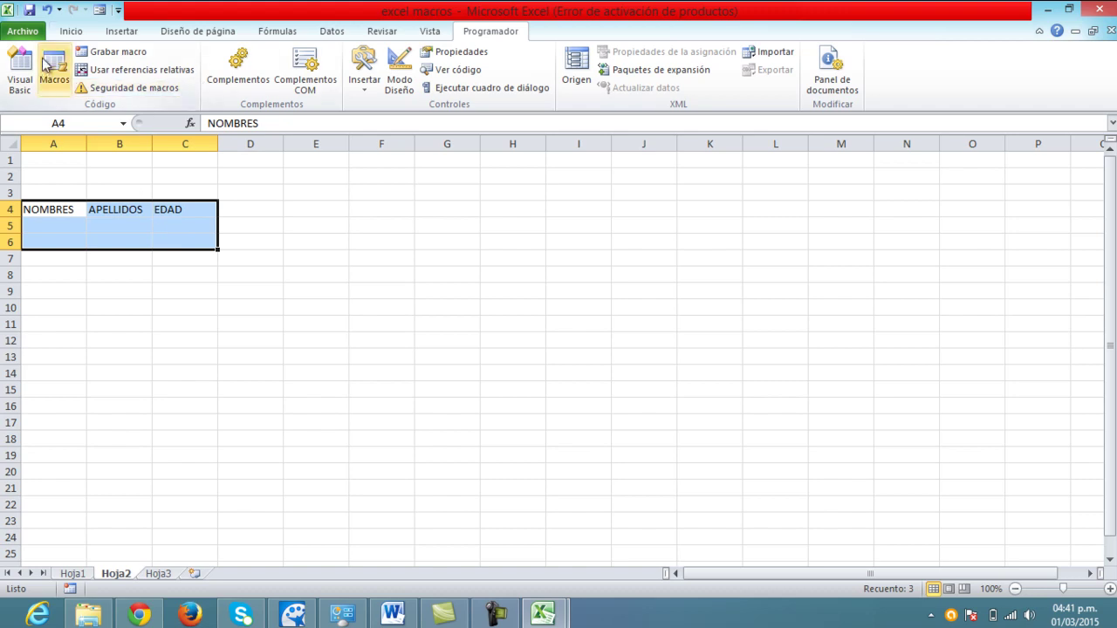
pyautogui.click(71, 31)
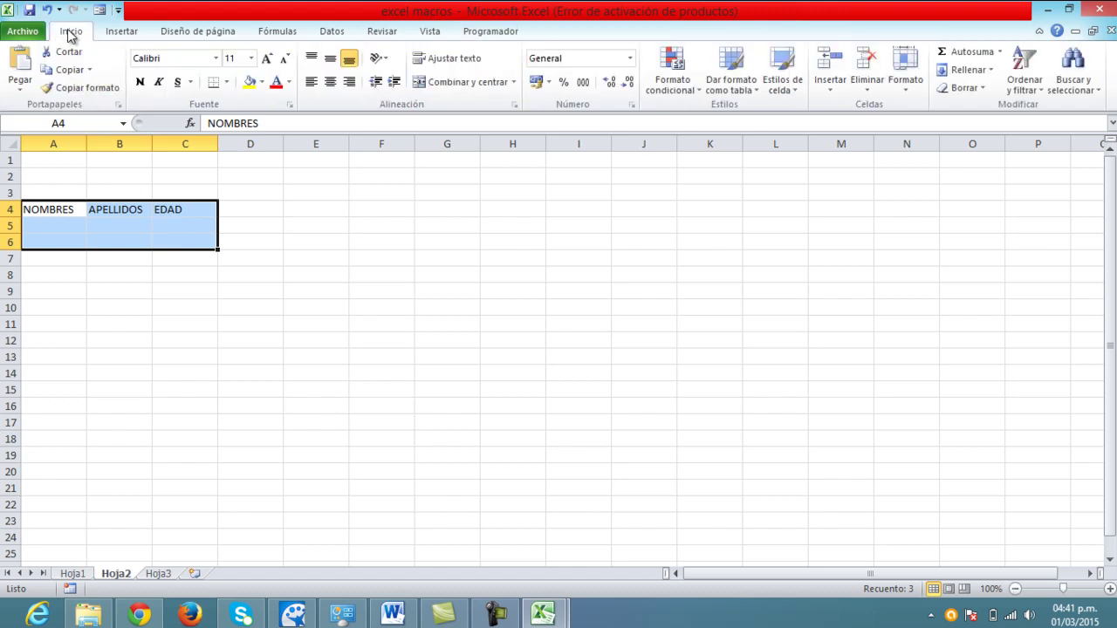
pyautogui.click(226, 83)
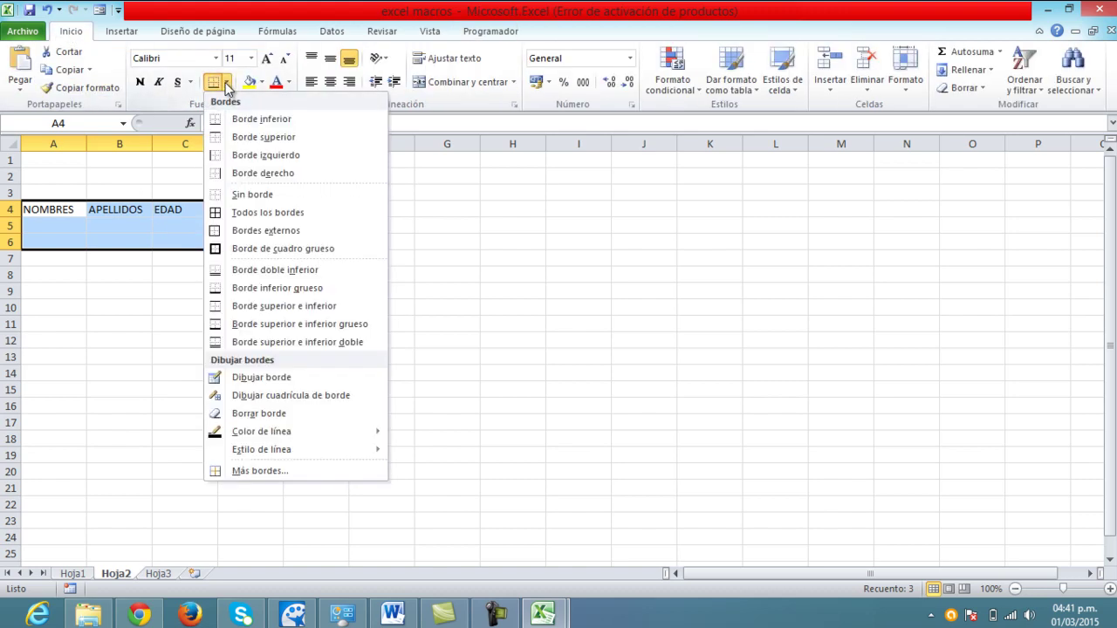
pyautogui.click(258, 212)
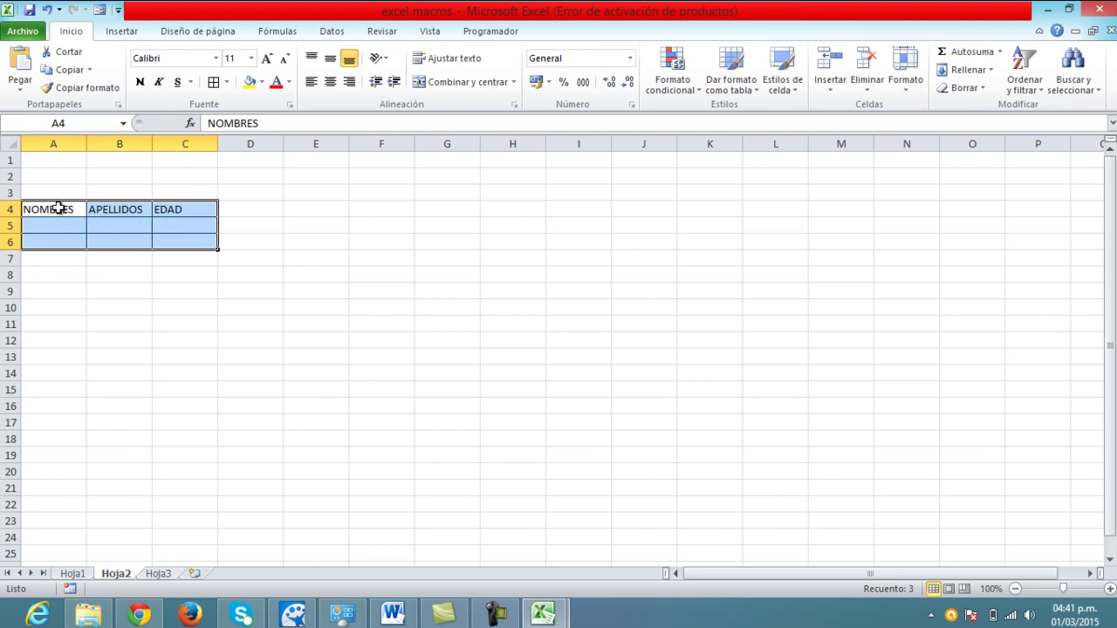
pyautogui.click(72, 210)
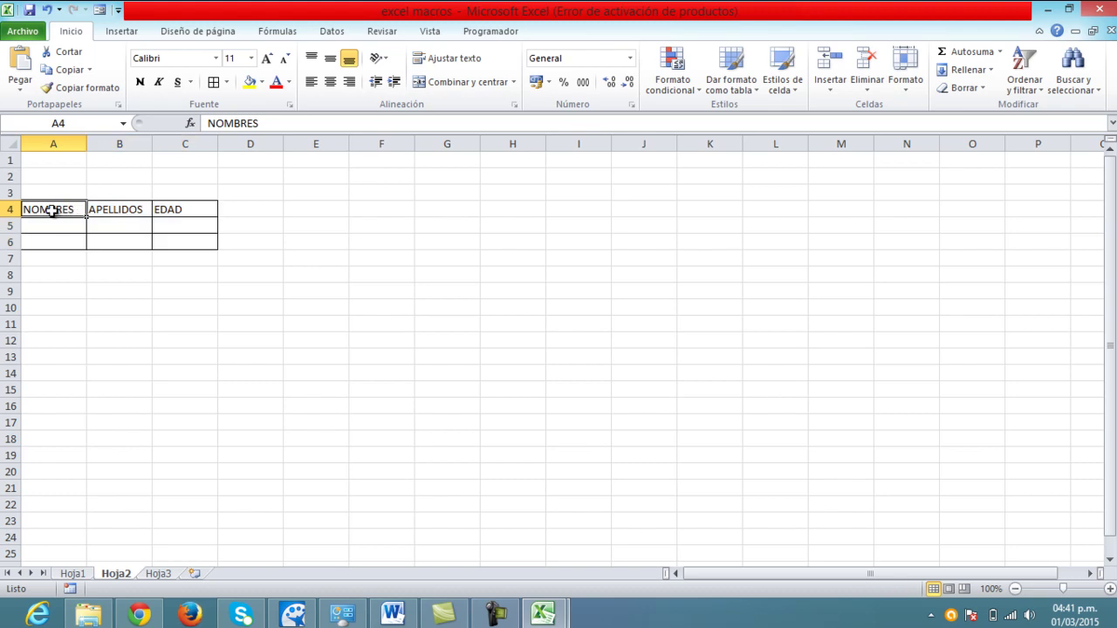
pyautogui.moveTo(52, 210); pyautogui.dragTo(194, 209)
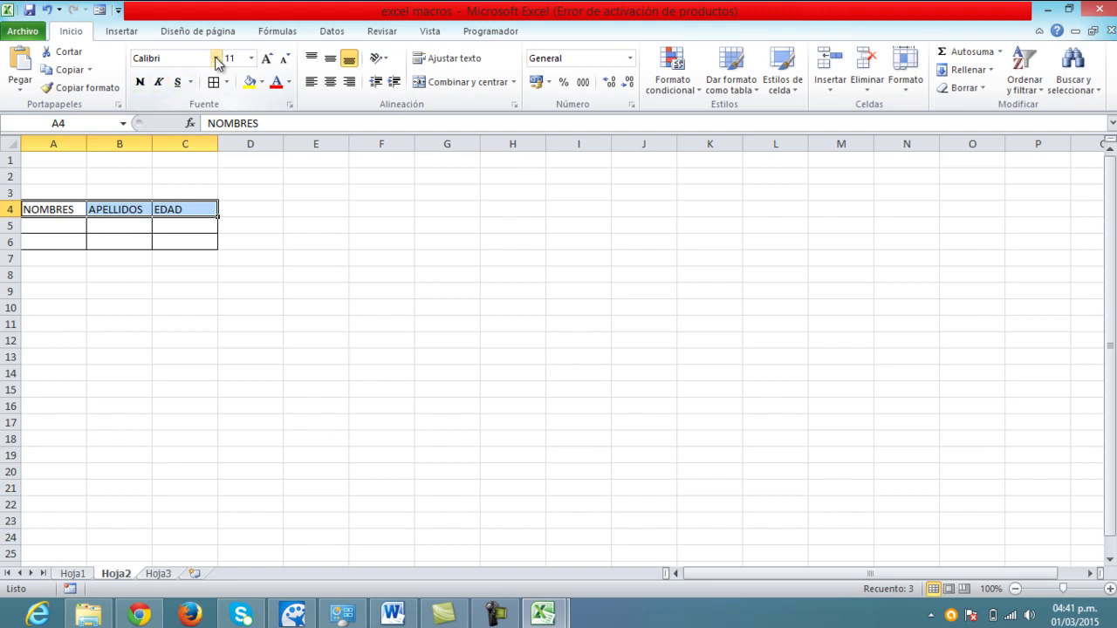
# Step: Give header cells A4:C4 the Aharoni font and a light-blue fill colour
pyautogui.click(215, 59)
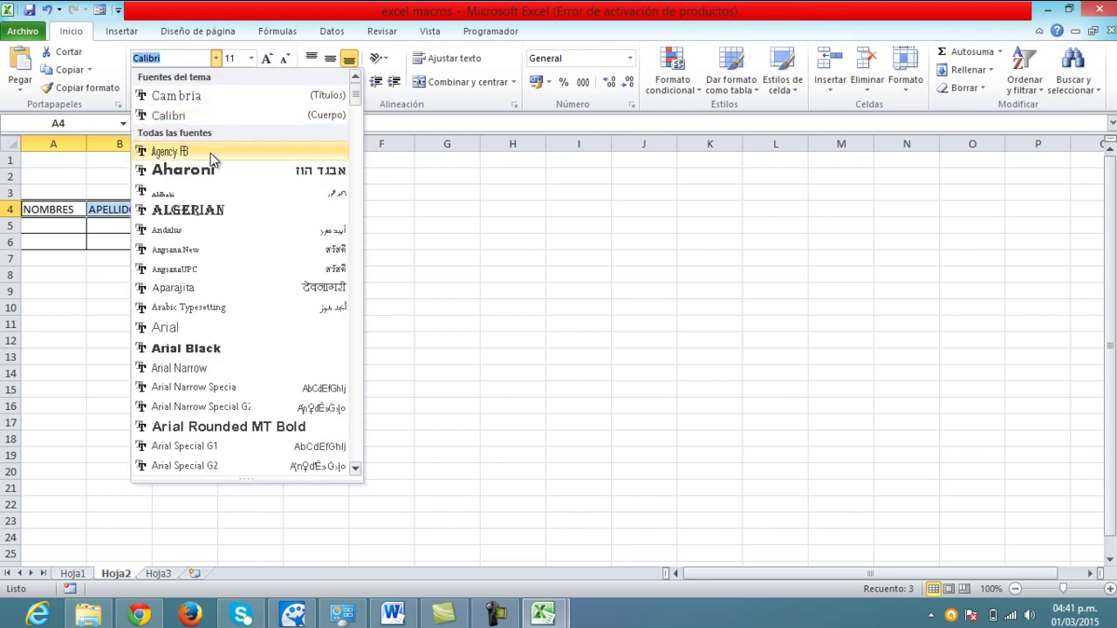
pyautogui.click(210, 171)
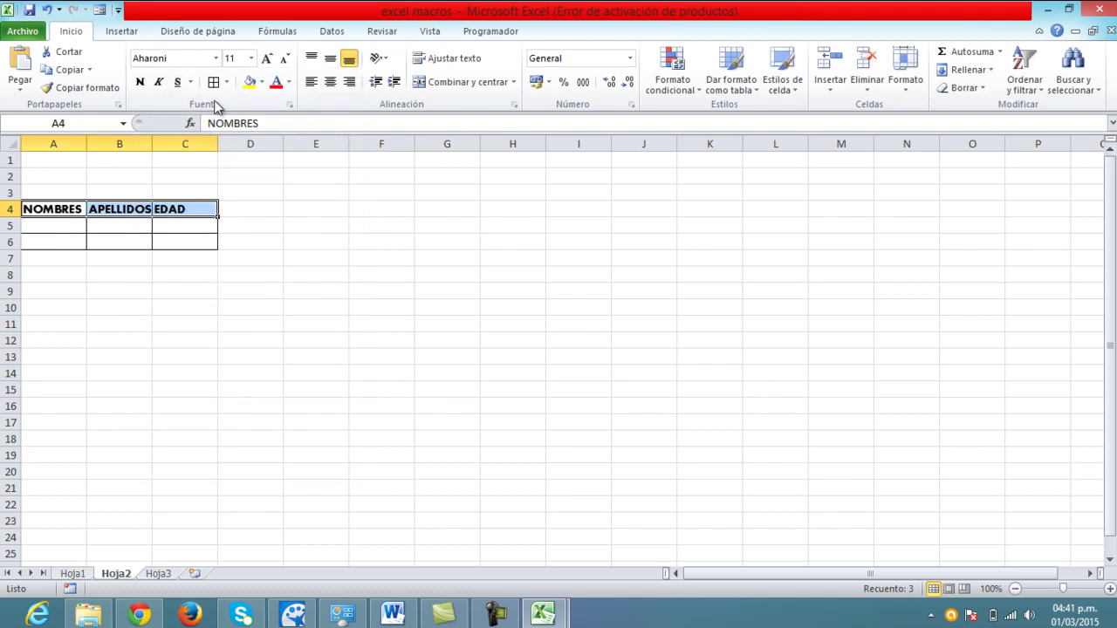
pyautogui.click(262, 82)
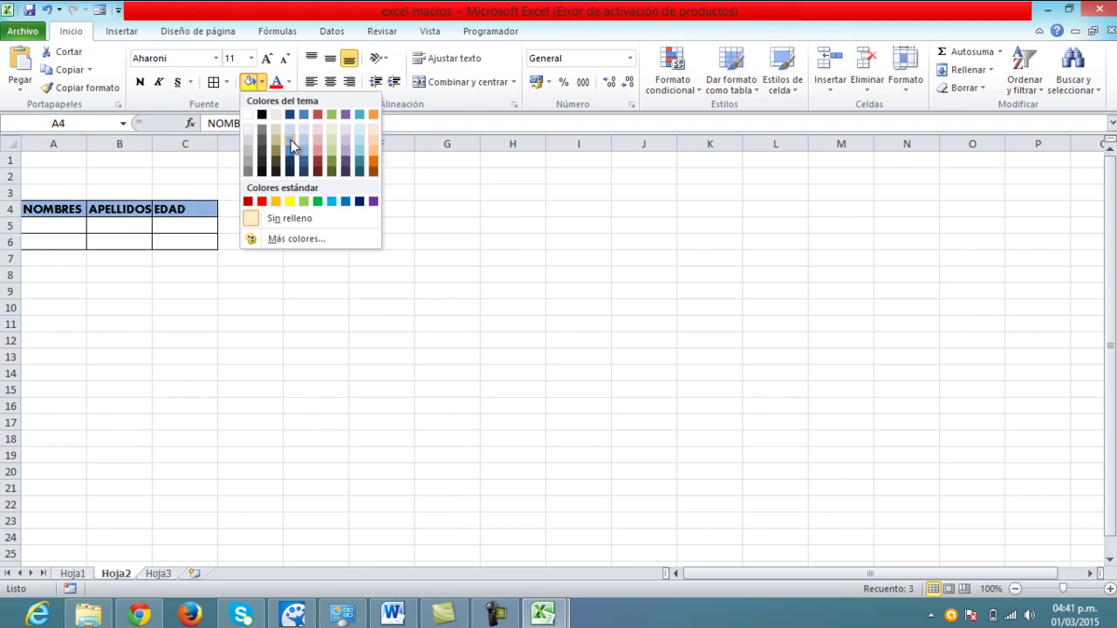
pyautogui.click(291, 141)
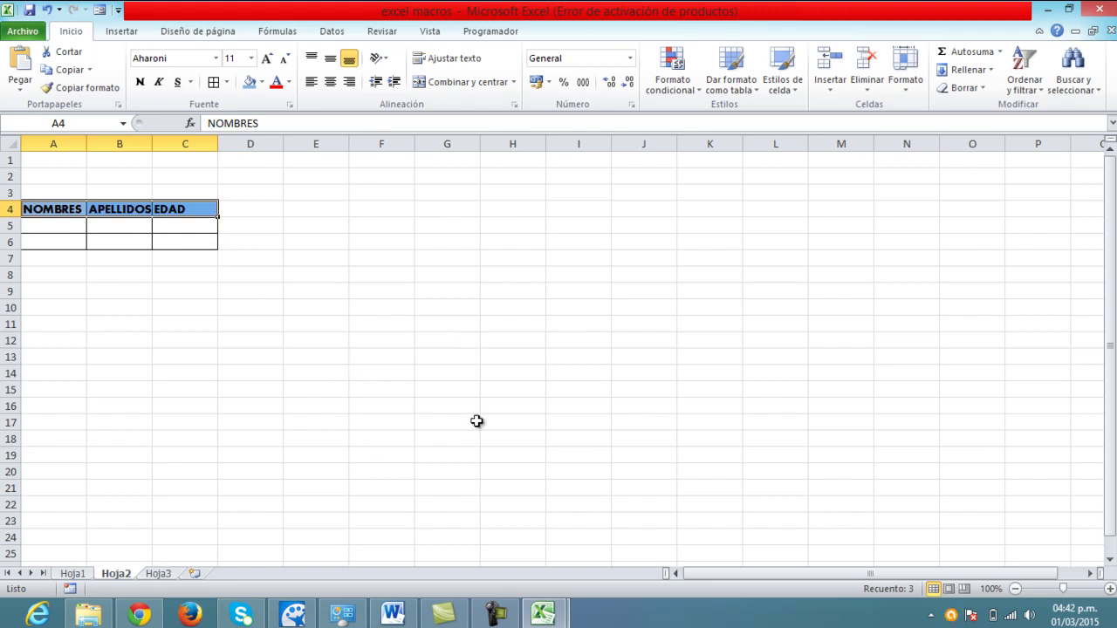
pyautogui.moveTo(543, 614)
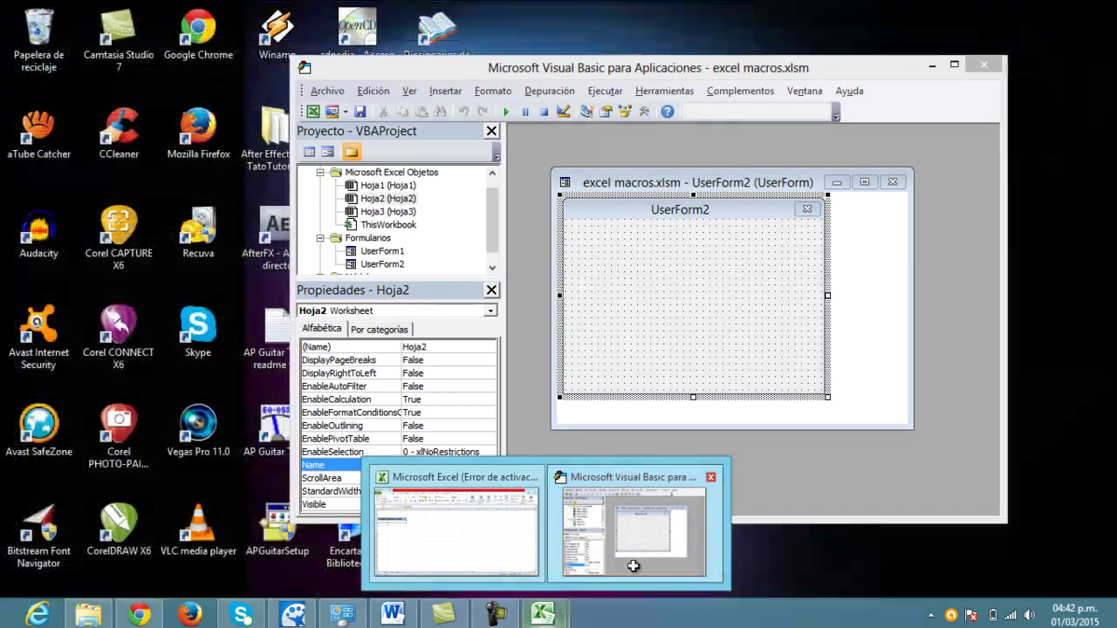
# Step: Close the VBA window and reopen it with Programador > Visual Basic
pyautogui.click(633, 566)
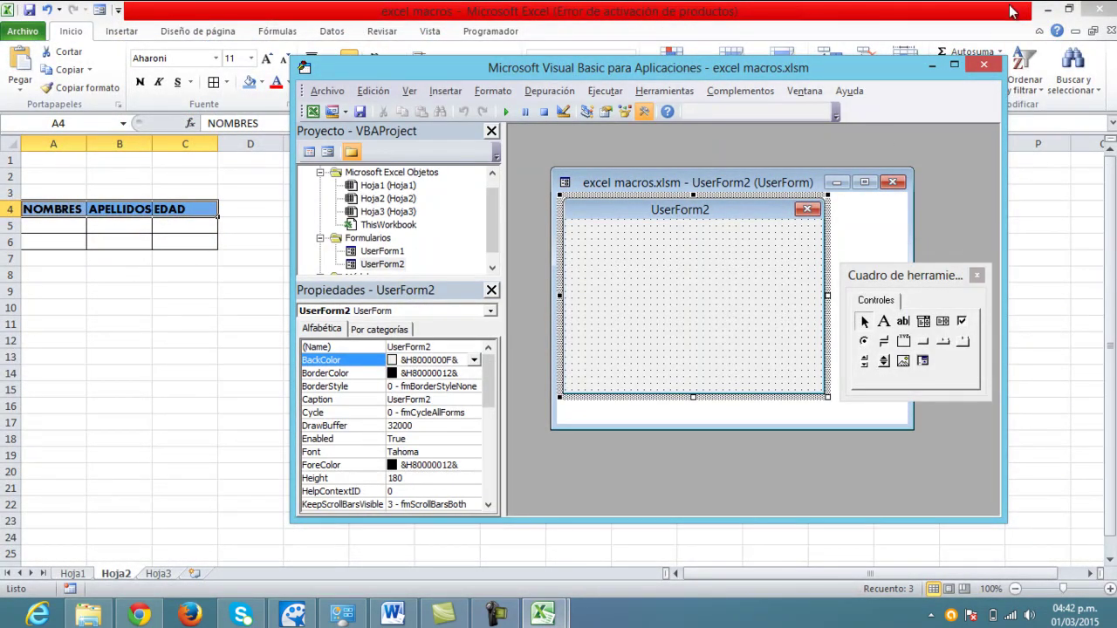
pyautogui.click(975, 69)
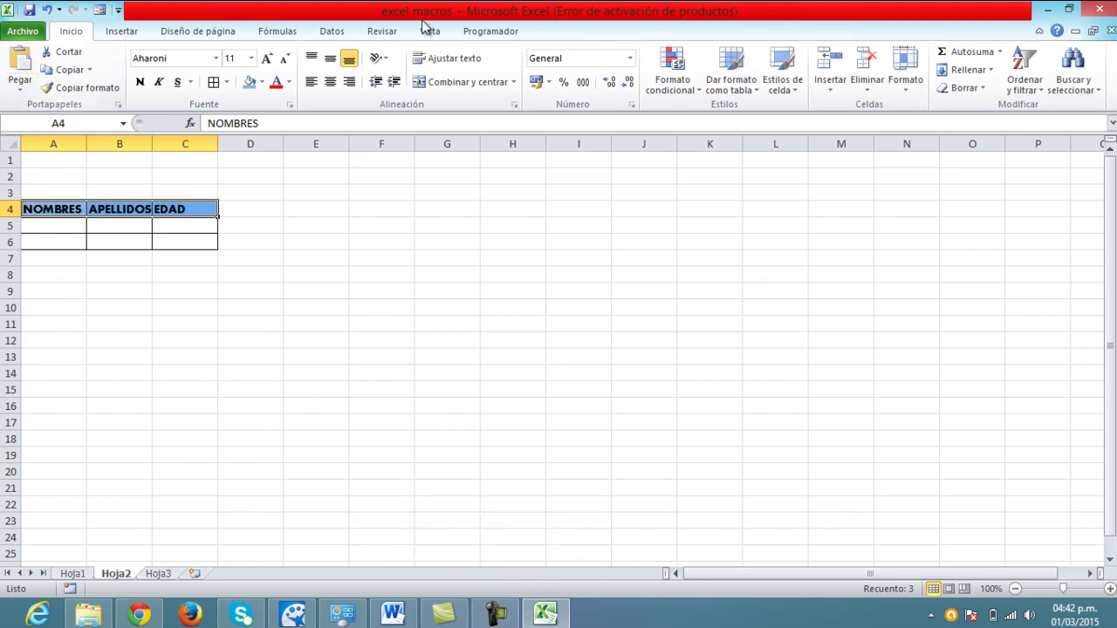
pyautogui.click(497, 31)
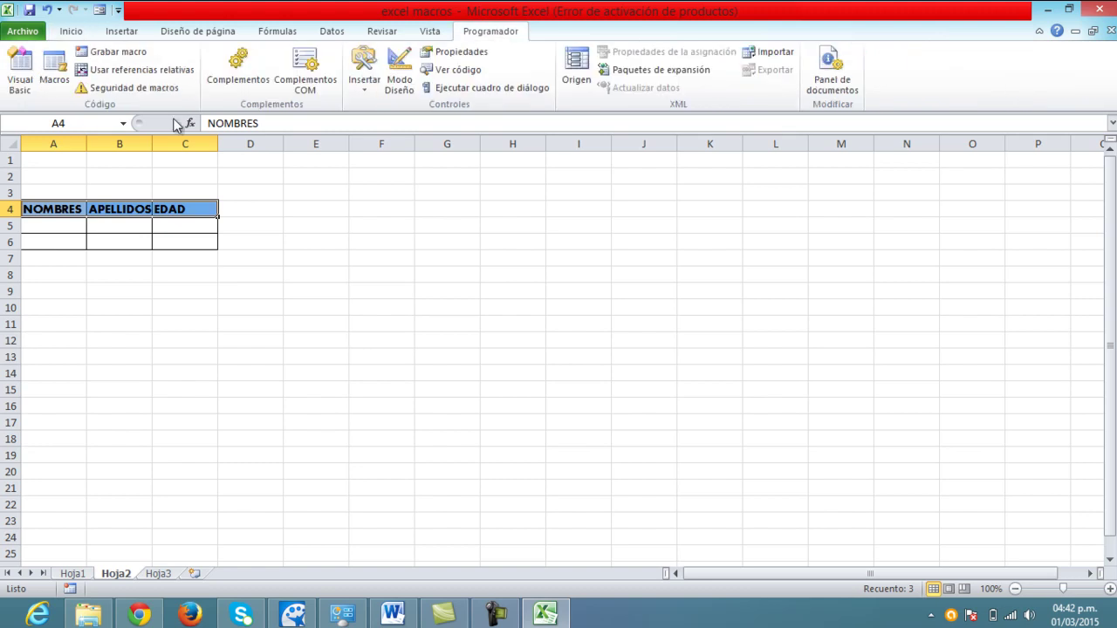
pyautogui.click(18, 70)
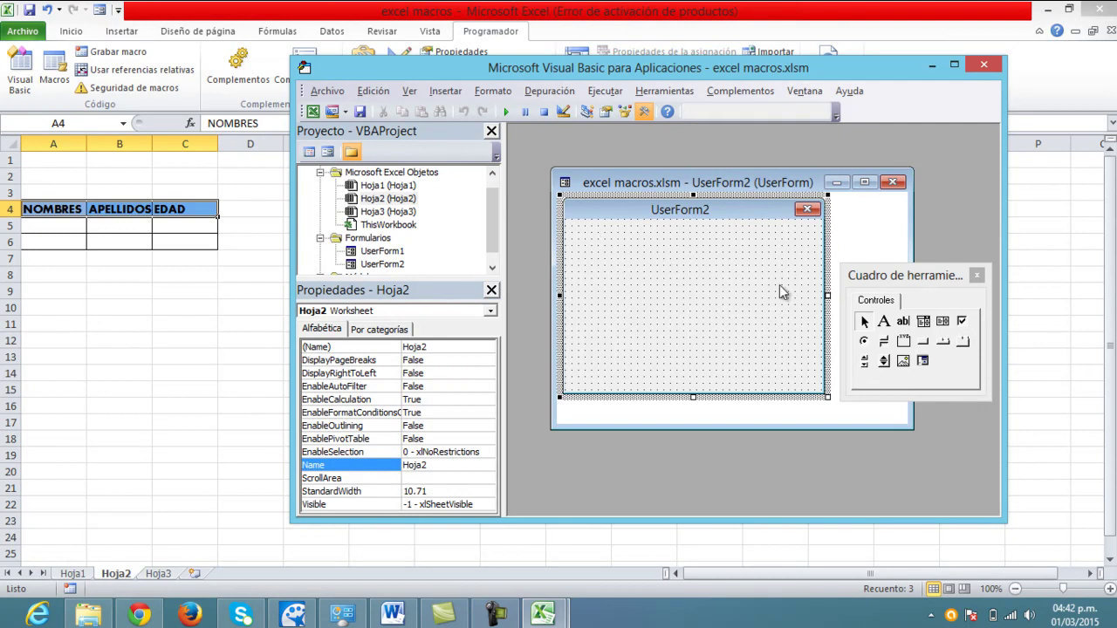
# Step: Place Label1, Label2 and Label3 down UserForm2's left side with the Etiqueta tool
pyautogui.click(884, 322)
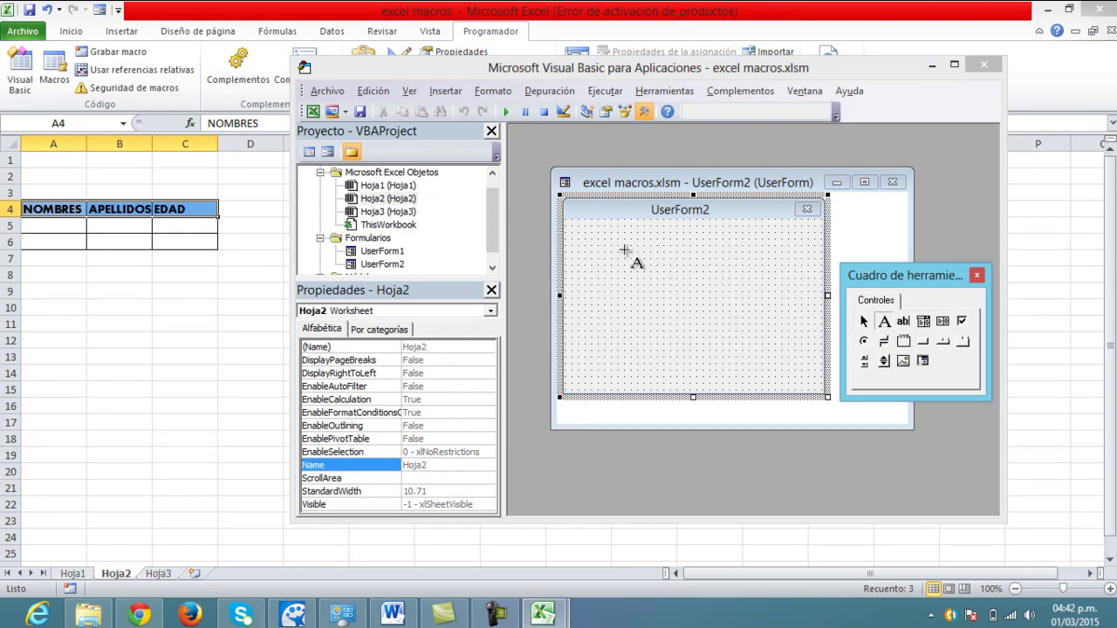
pyautogui.click(580, 232)
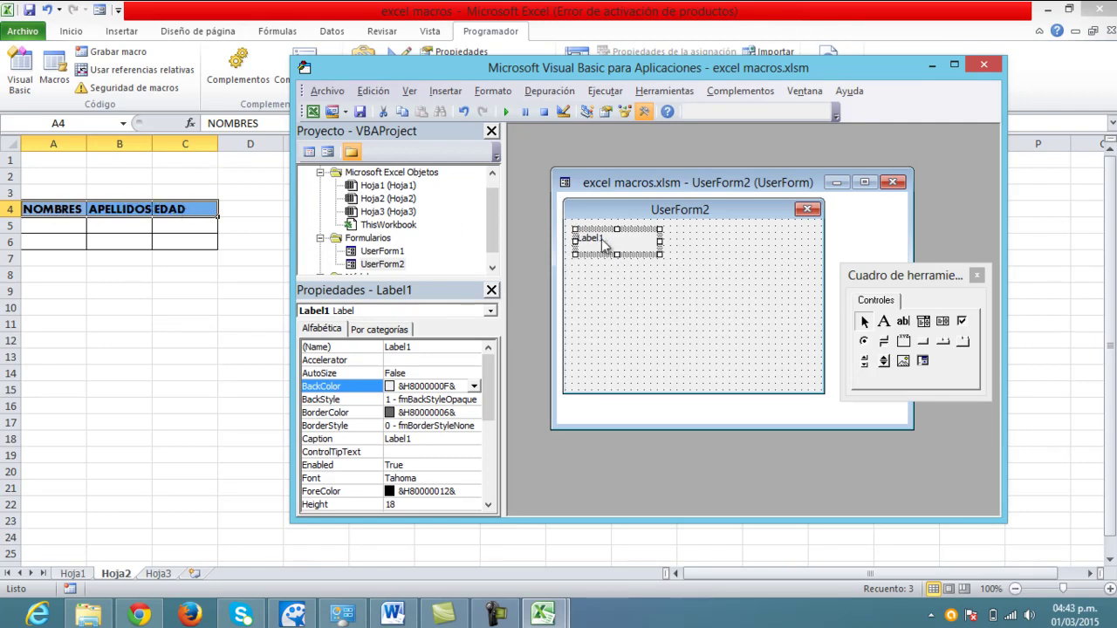
pyautogui.click(884, 322)
pyautogui.click(884, 322)
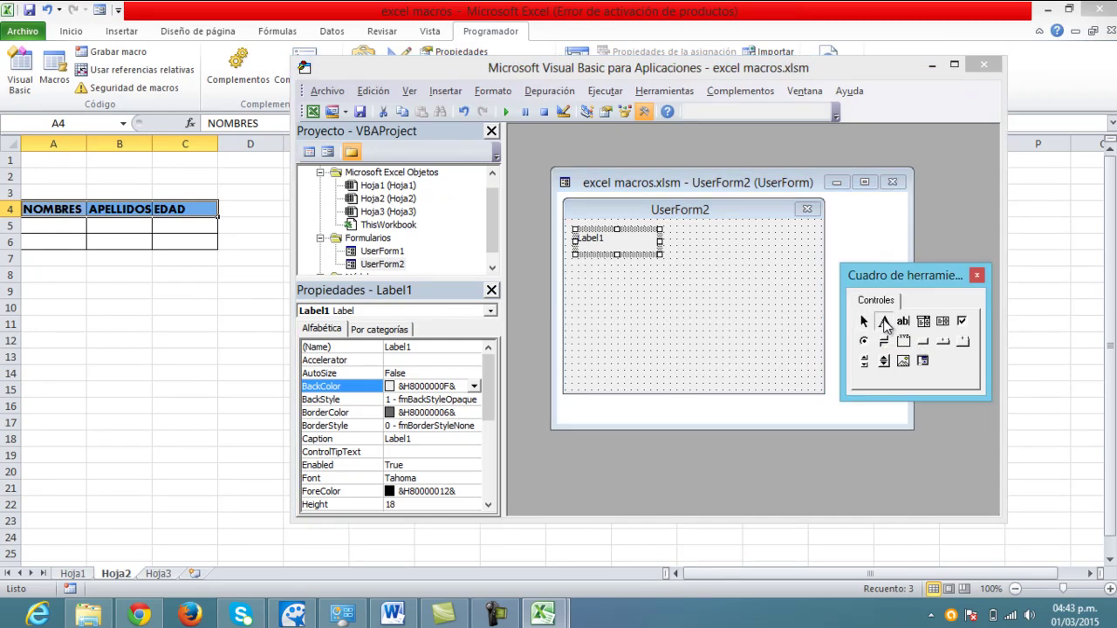
pyautogui.click(579, 276)
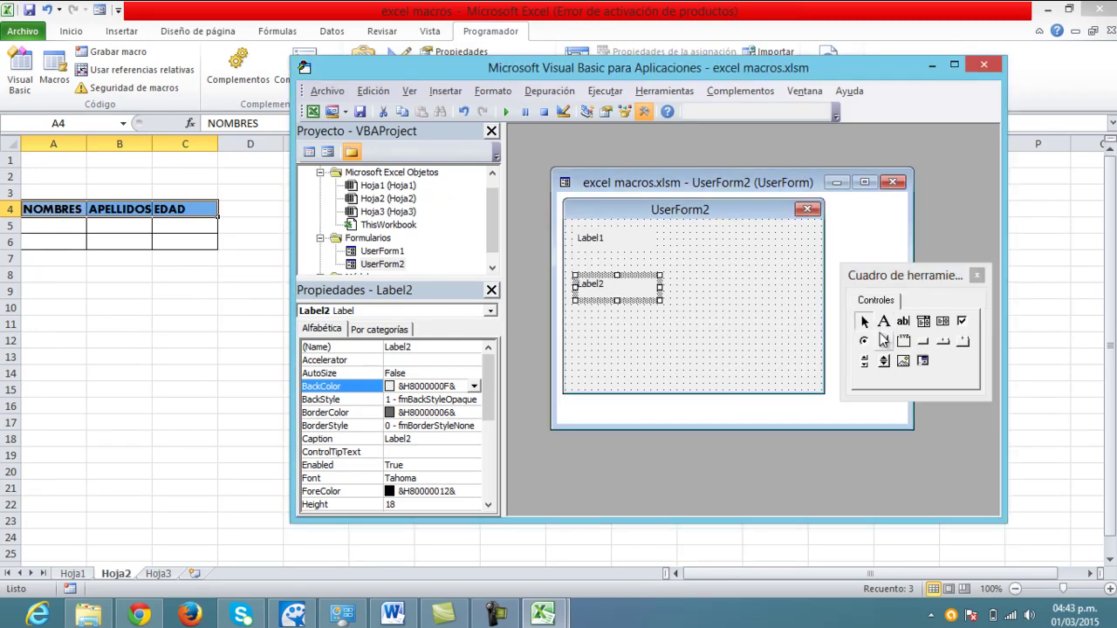
pyautogui.click(873, 320)
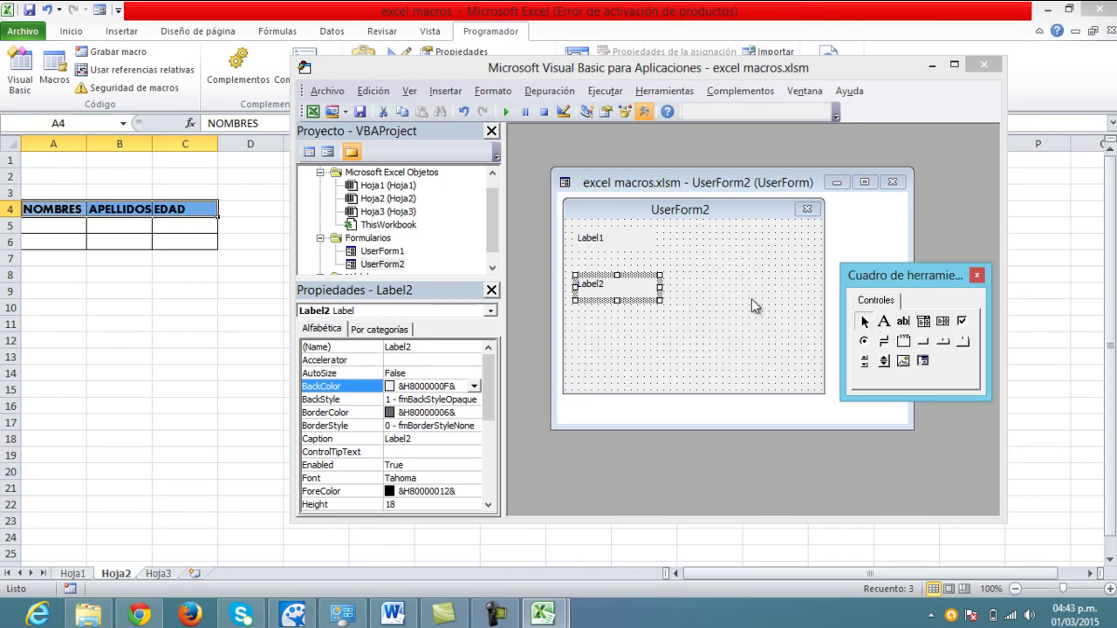
pyautogui.click(587, 331)
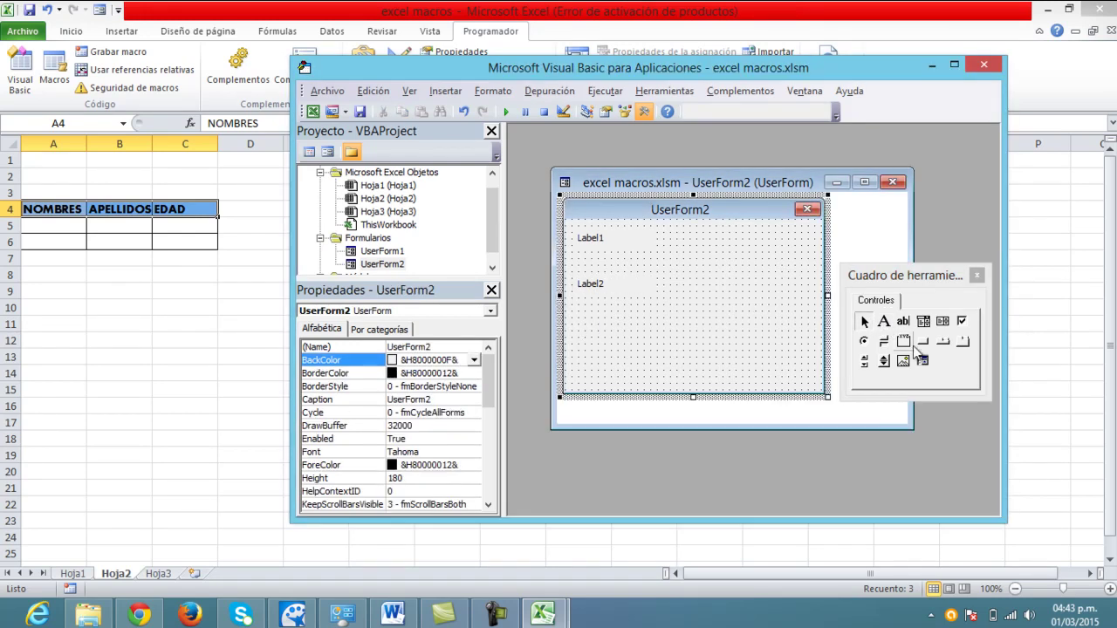
pyautogui.click(884, 328)
pyautogui.click(884, 324)
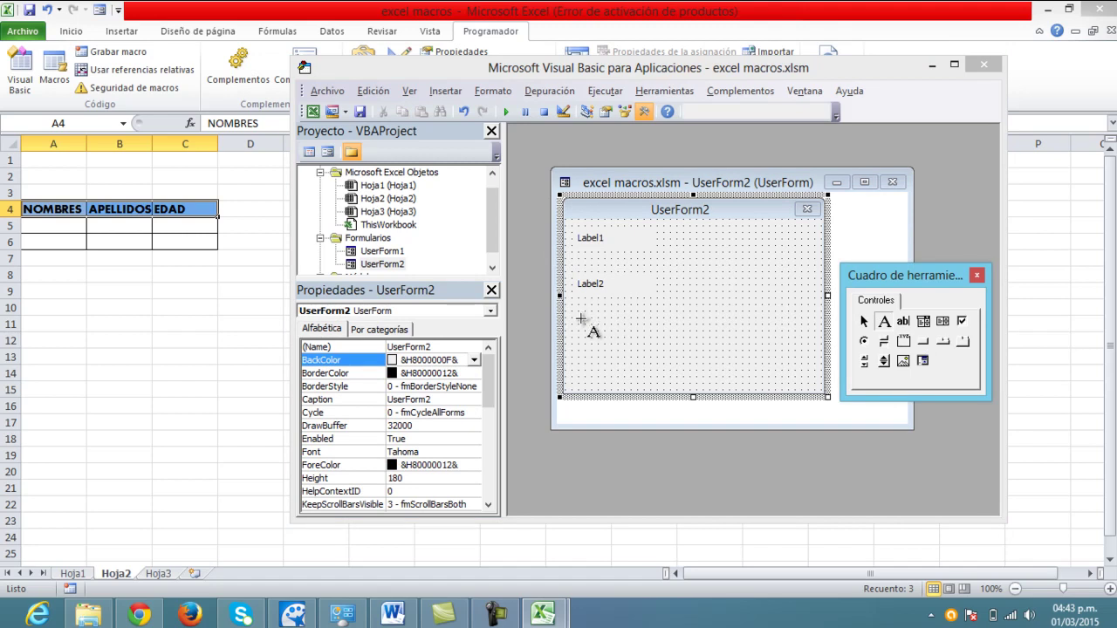
pyautogui.click(580, 319)
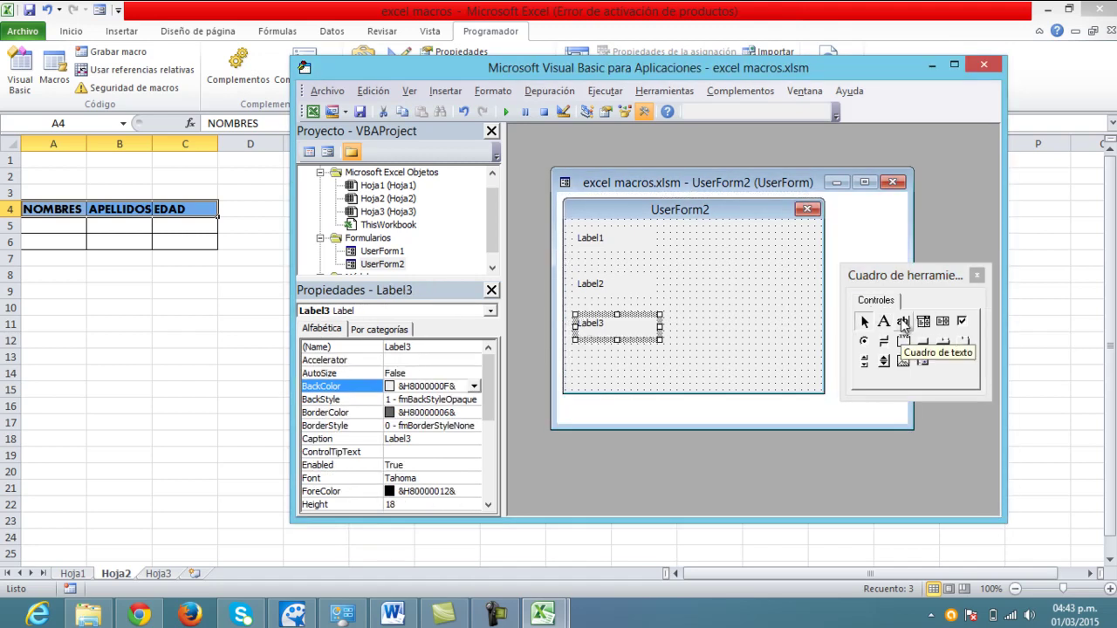
pyautogui.click(902, 322)
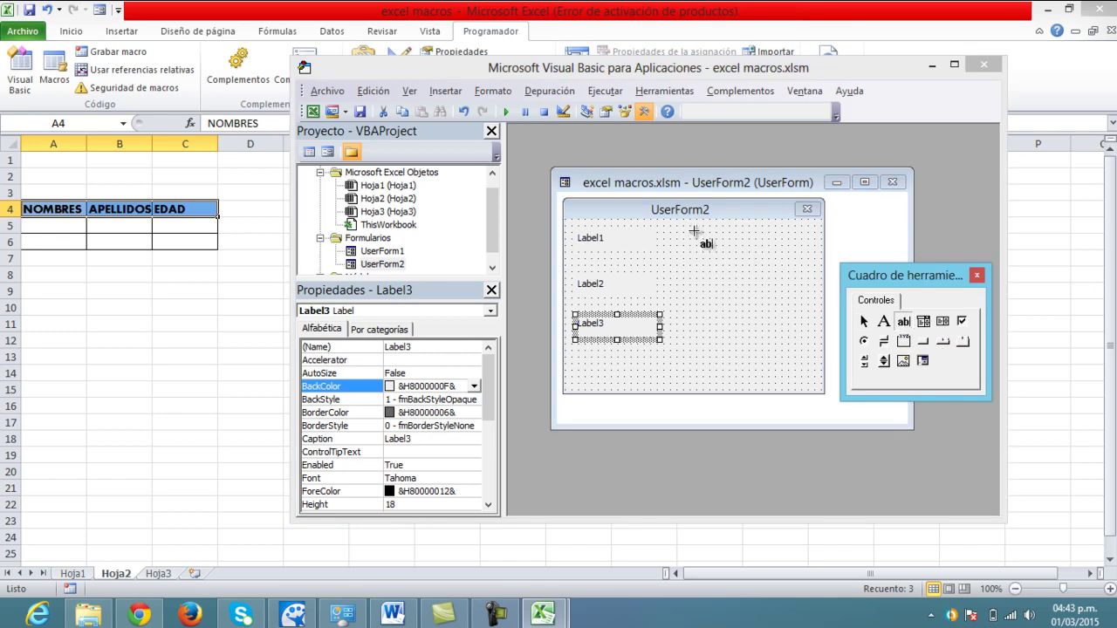
# Step: Draw TextBox1, TextBox2 and TextBox3 to the right of Label1, Label2 and Label3
pyautogui.click(693, 230)
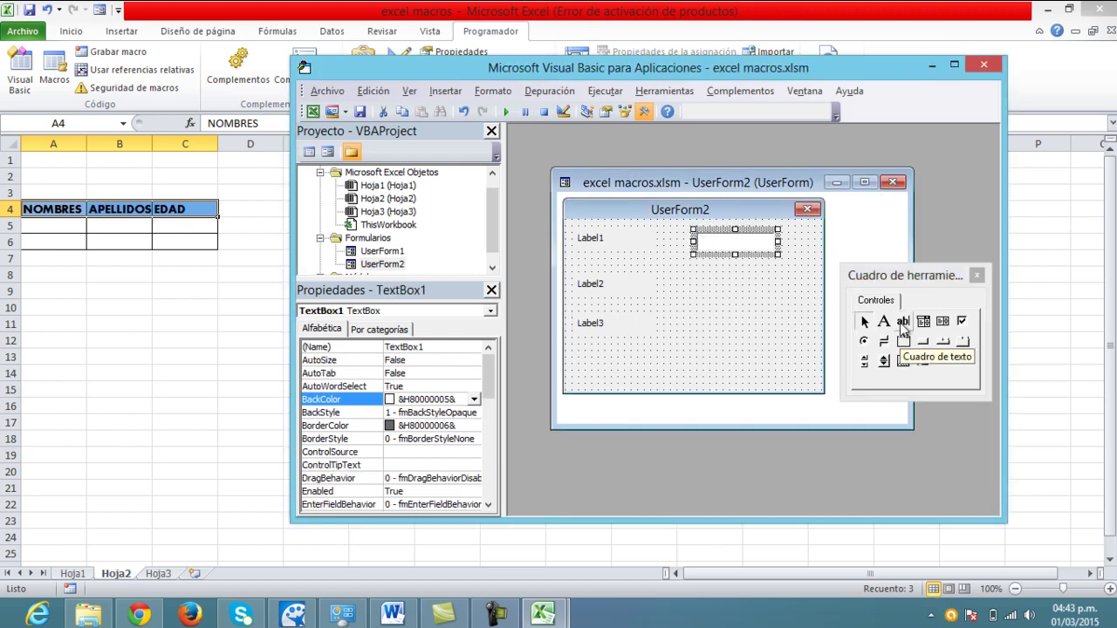
pyautogui.click(902, 323)
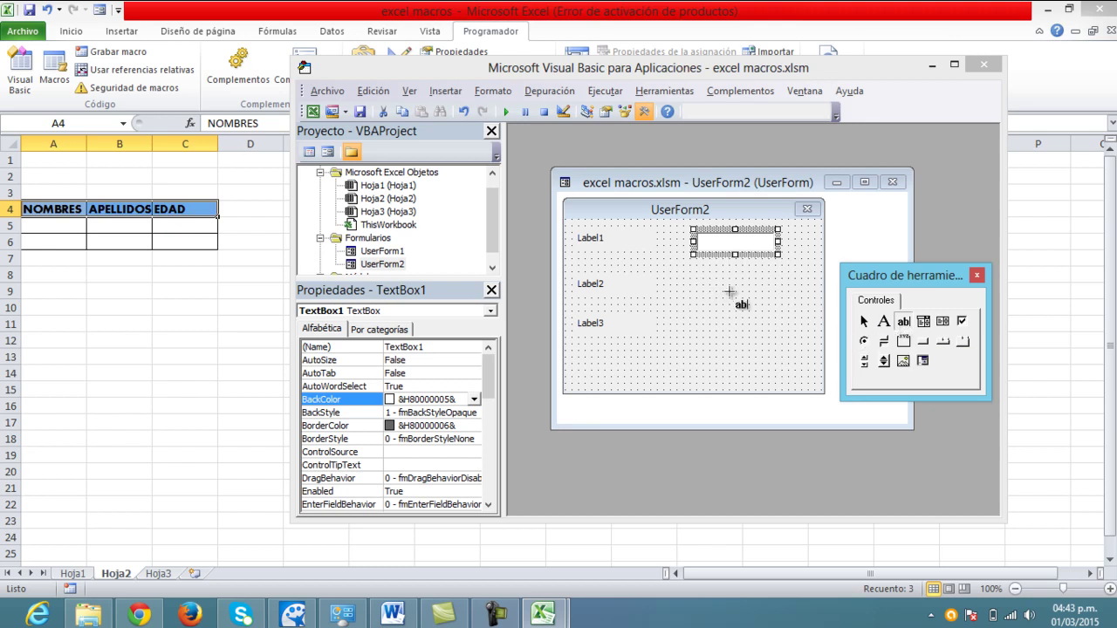
pyautogui.click(693, 276)
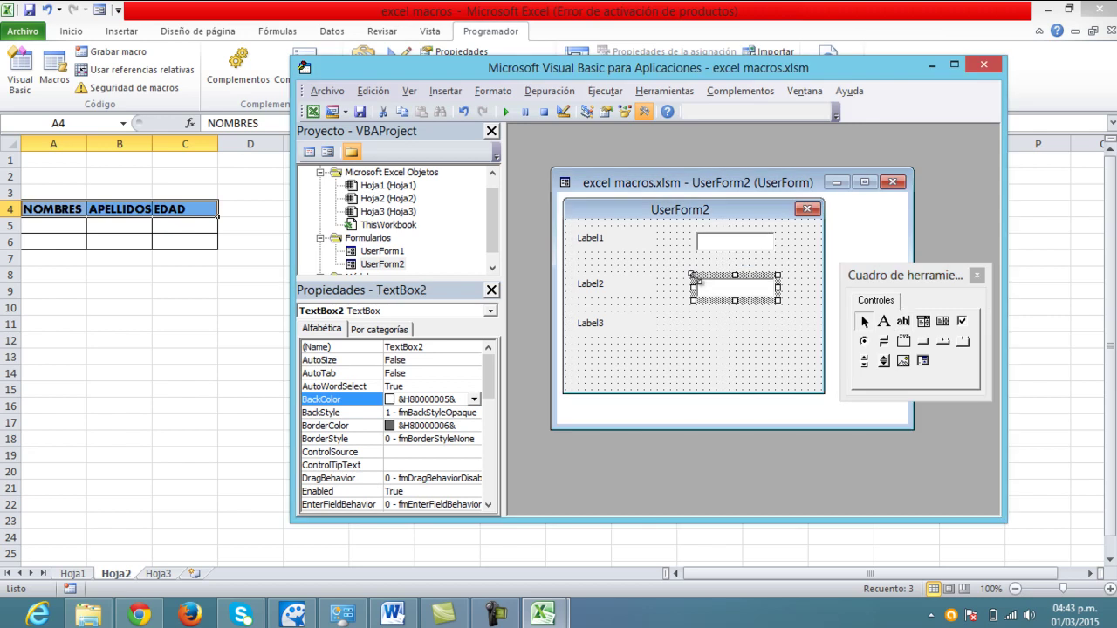
pyautogui.click(904, 323)
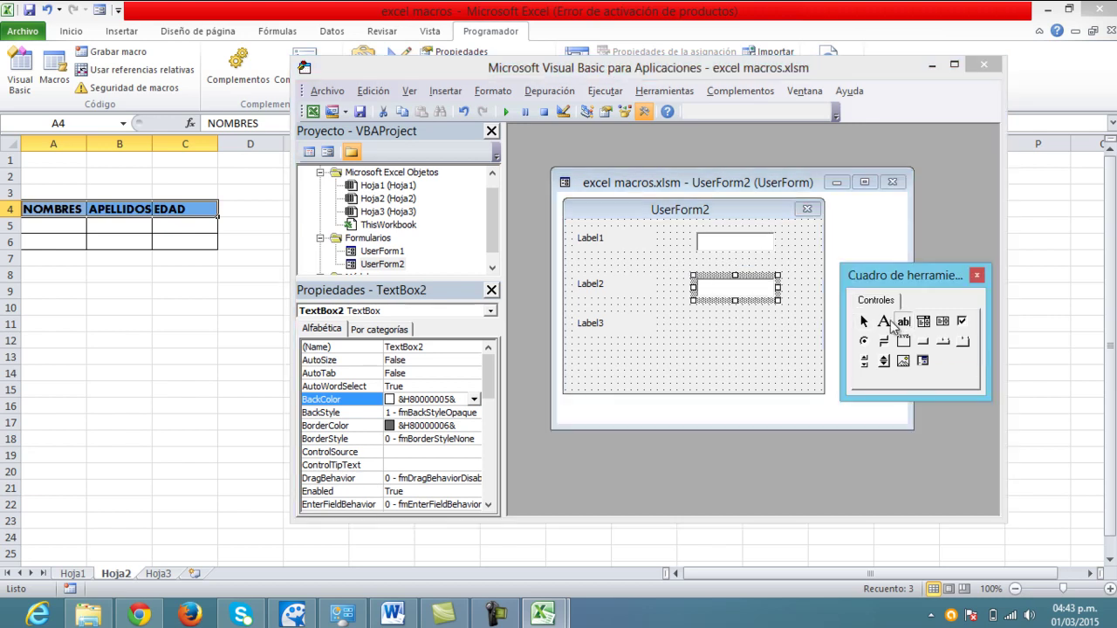
pyautogui.click(693, 316)
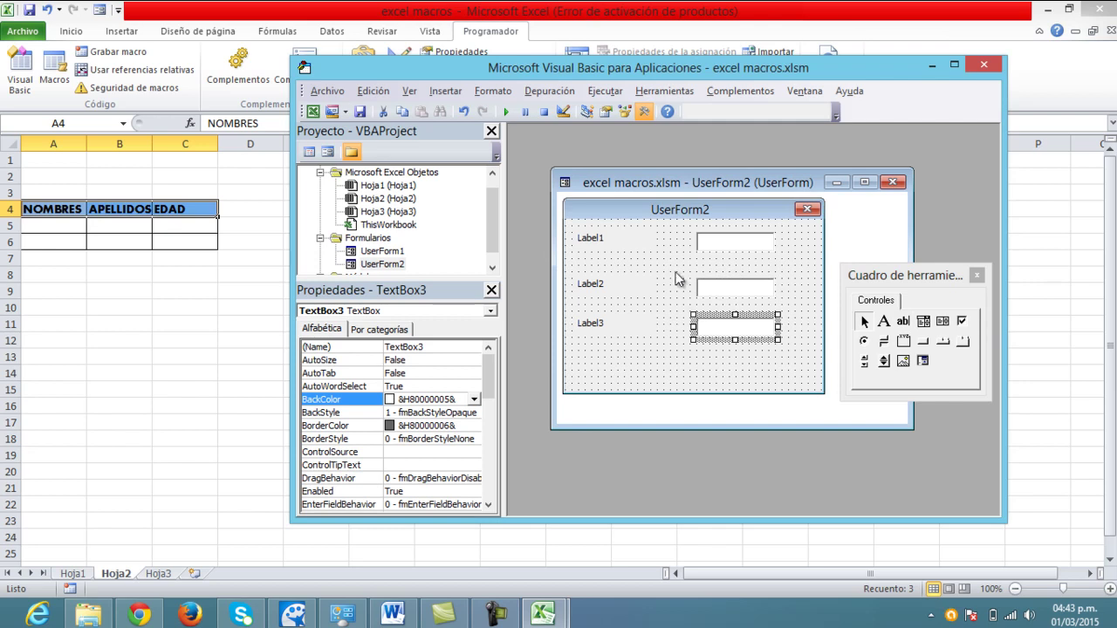
# Step: Change Label1's caption to NOMBRE
pyautogui.click(606, 237)
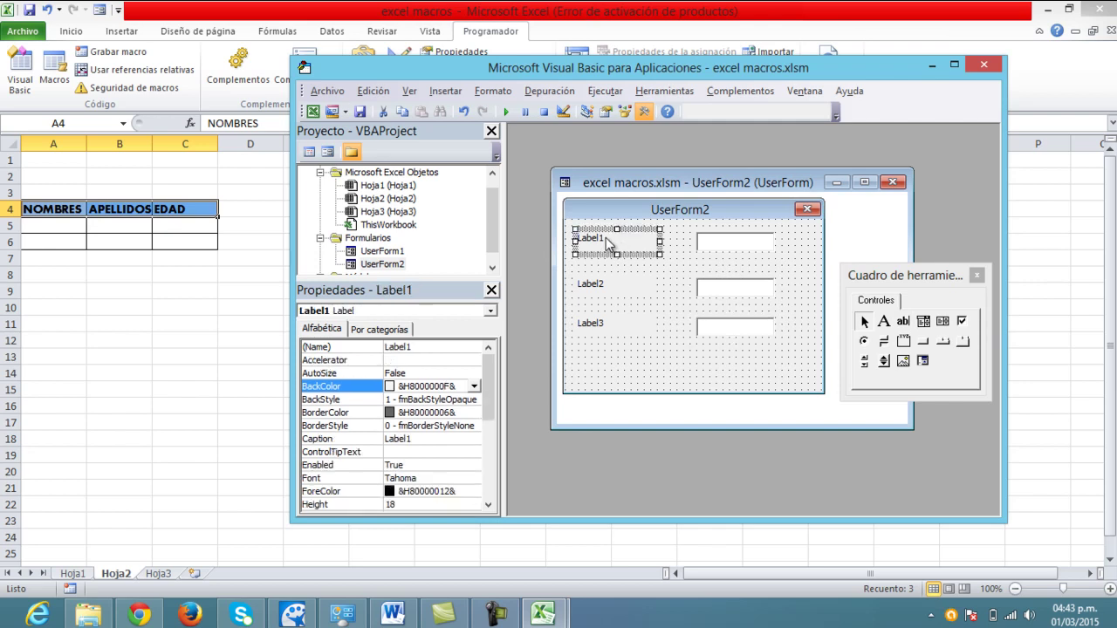
pyautogui.doubleClick(608, 243)
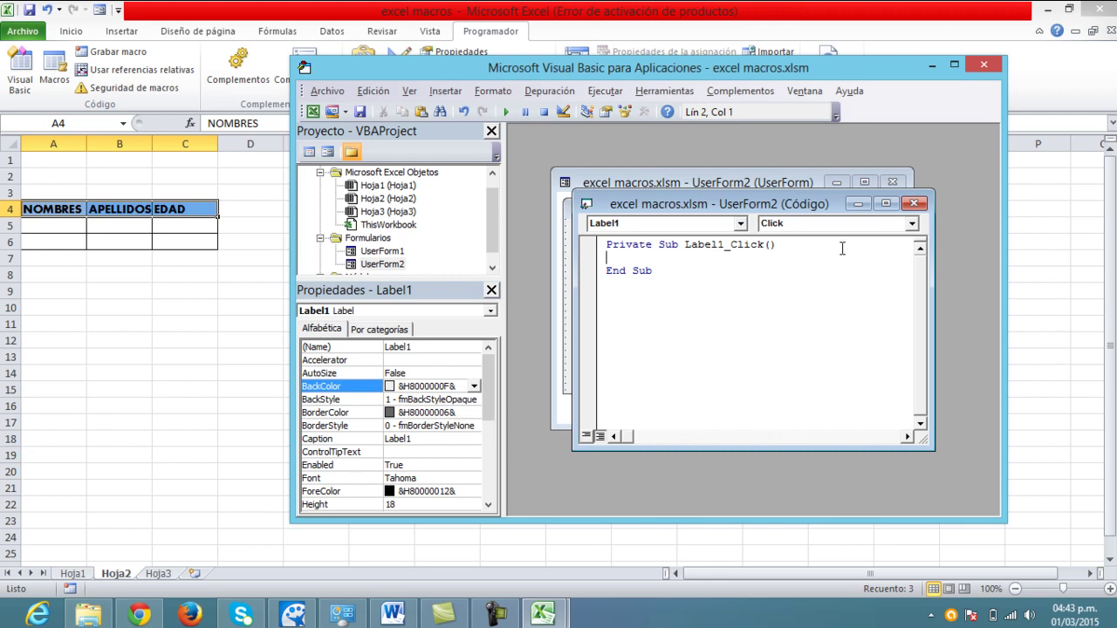
pyautogui.click(914, 204)
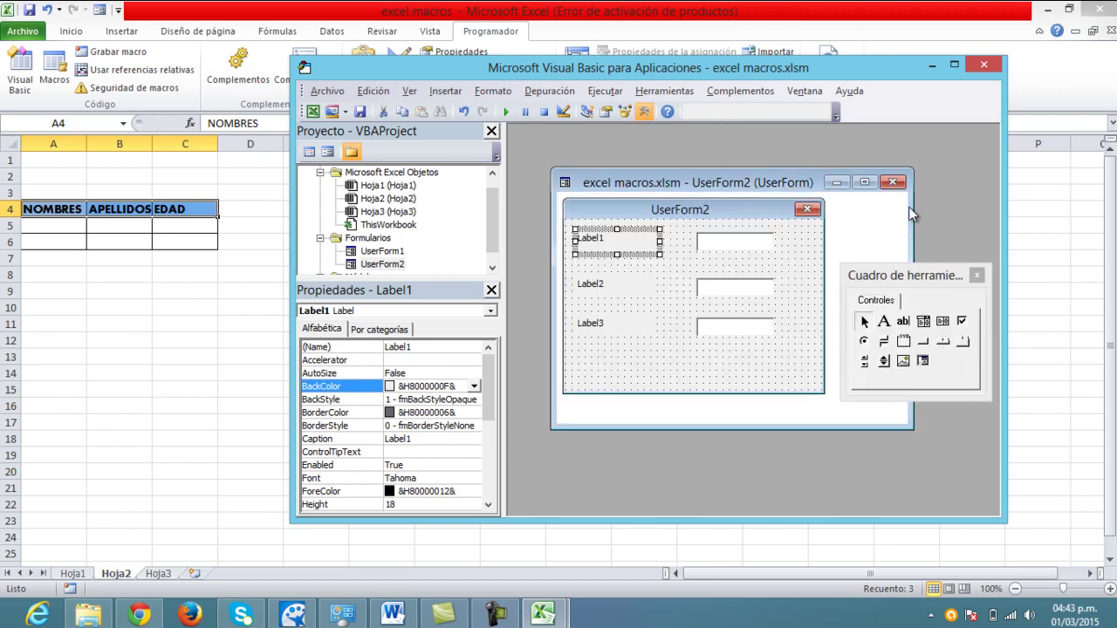
pyautogui.click(610, 241)
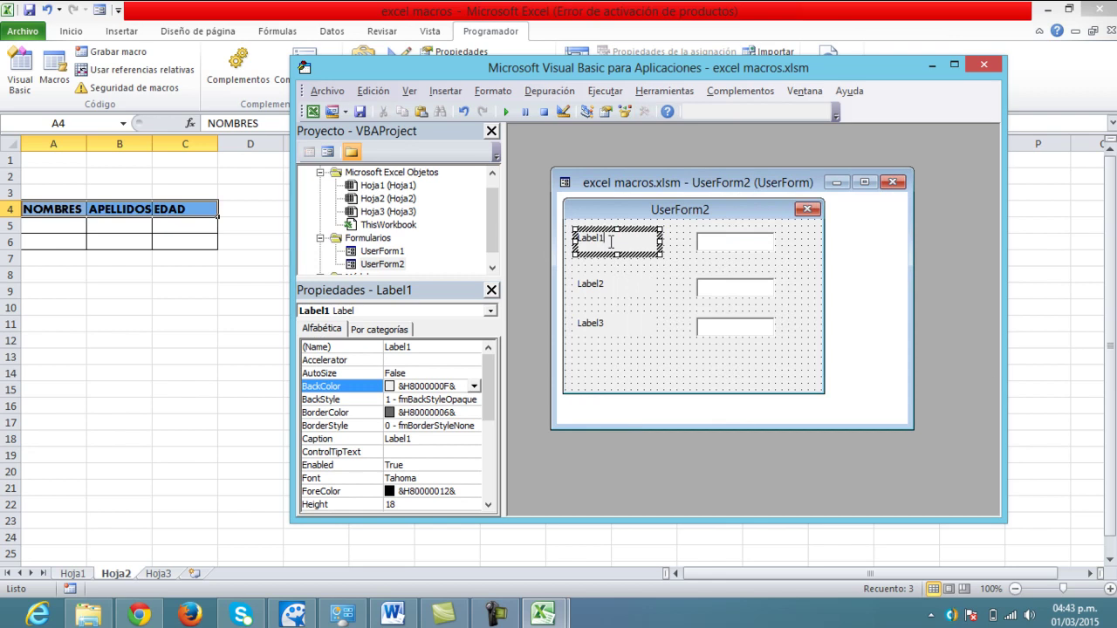
pyautogui.press('BackSpace')
pyautogui.press('BackSpace')
pyautogui.press('BackSpace')
pyautogui.press('BackSpace')
pyautogui.press('BackSpace')
pyautogui.write('NOMBRE')
# Step: Caption Label2 APELLIDOS and Label3 EDAD
pyautogui.click(594, 284)
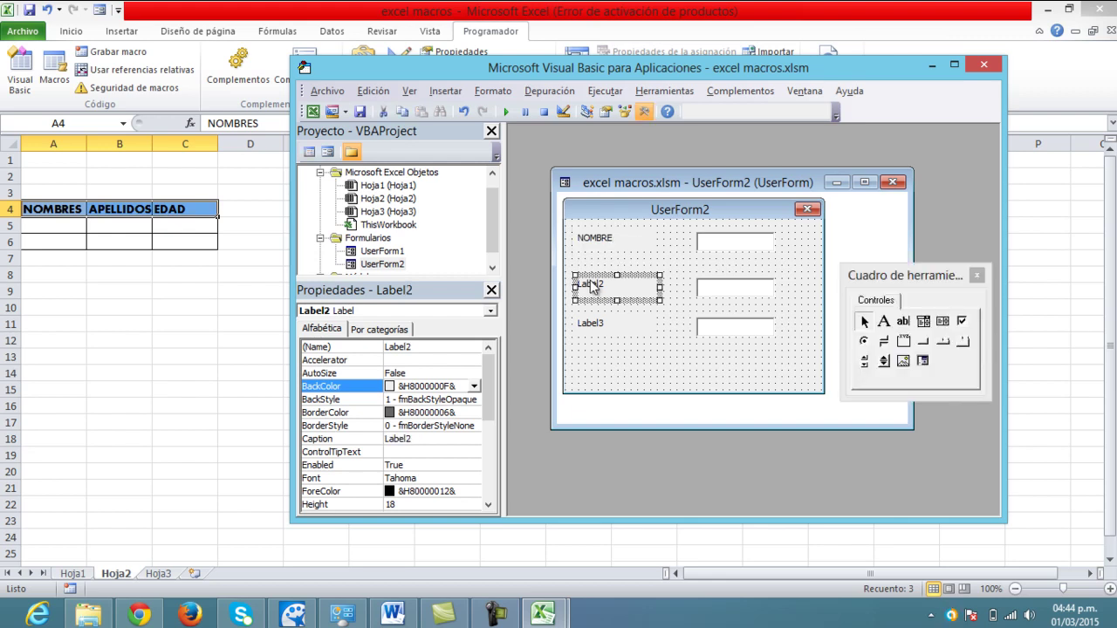
pyautogui.click(608, 288)
pyautogui.press('BackSpace')
pyautogui.press('BackSpace')
pyautogui.press('BackSpace')
pyautogui.press('BackSpace')
pyautogui.press('BackSpace')
pyautogui.write('APELLIDOS')
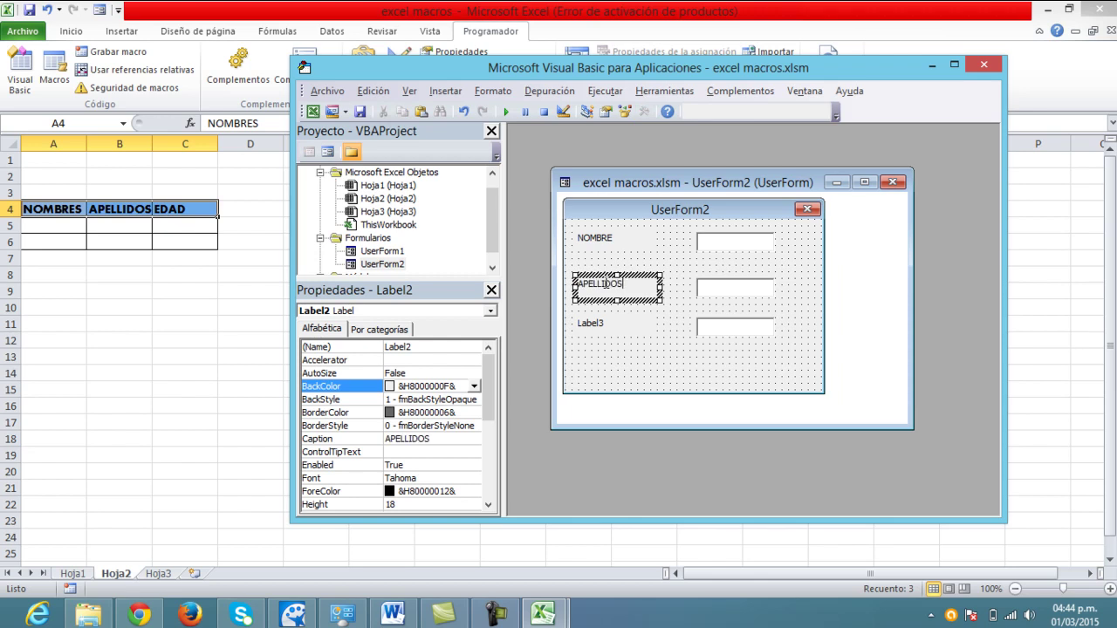
pyautogui.click(601, 327)
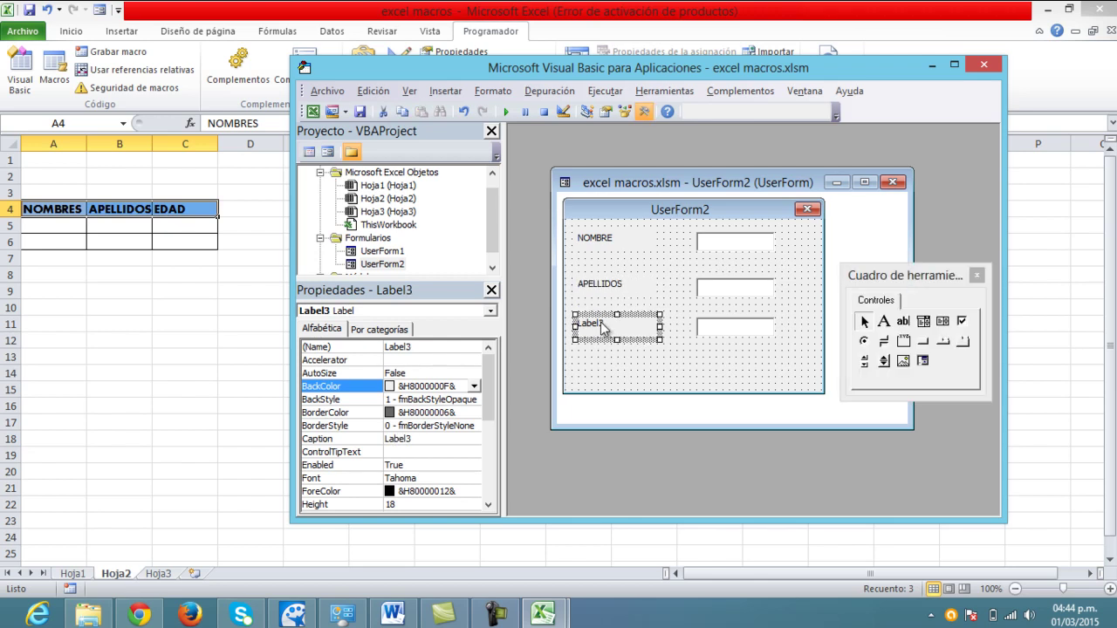
pyautogui.click(602, 327)
pyautogui.press('BackSpace')
pyautogui.press('BackSpace')
pyautogui.press('BackSpace')
pyautogui.press('BackSpace')
pyautogui.press('BackSpace')
pyautogui.press('BackSpace')
pyautogui.write('EDAD')
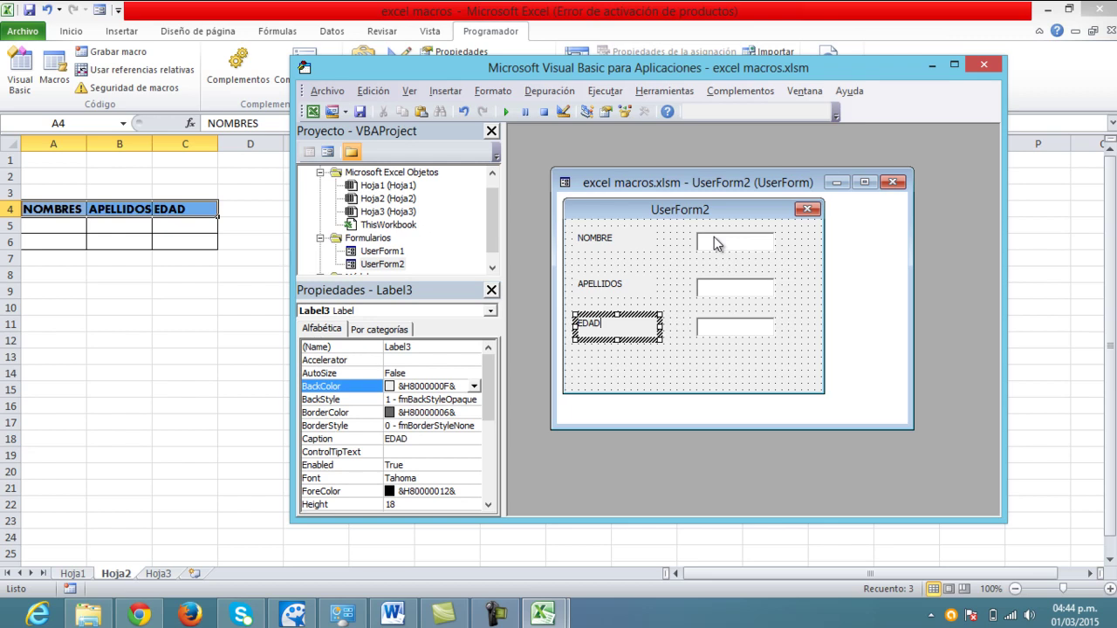
pyautogui.click(714, 239)
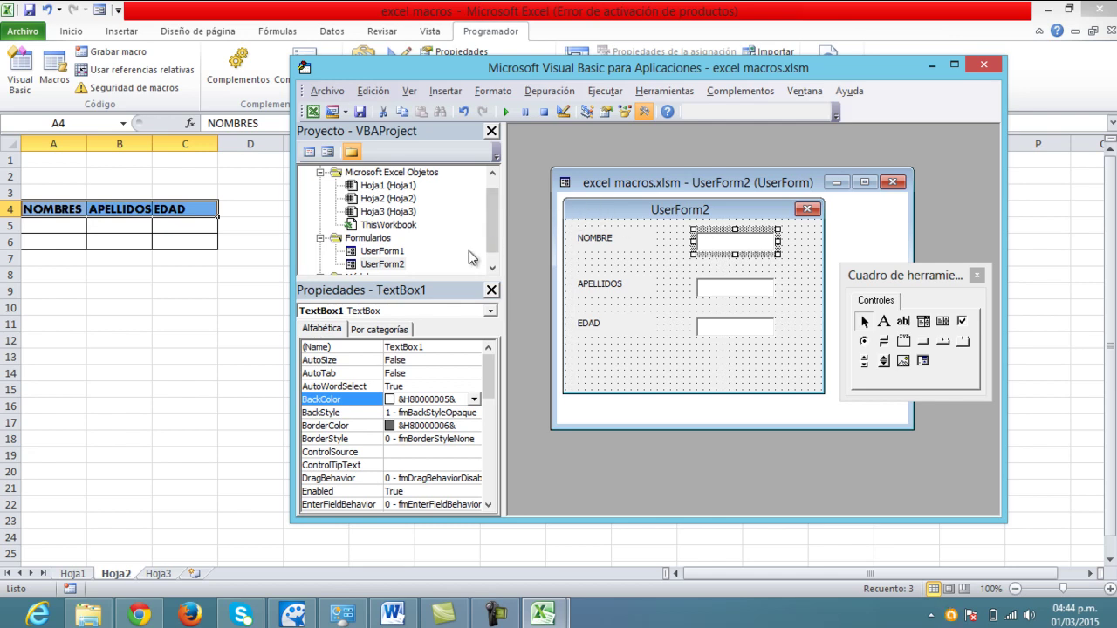
pyautogui.click(507, 113)
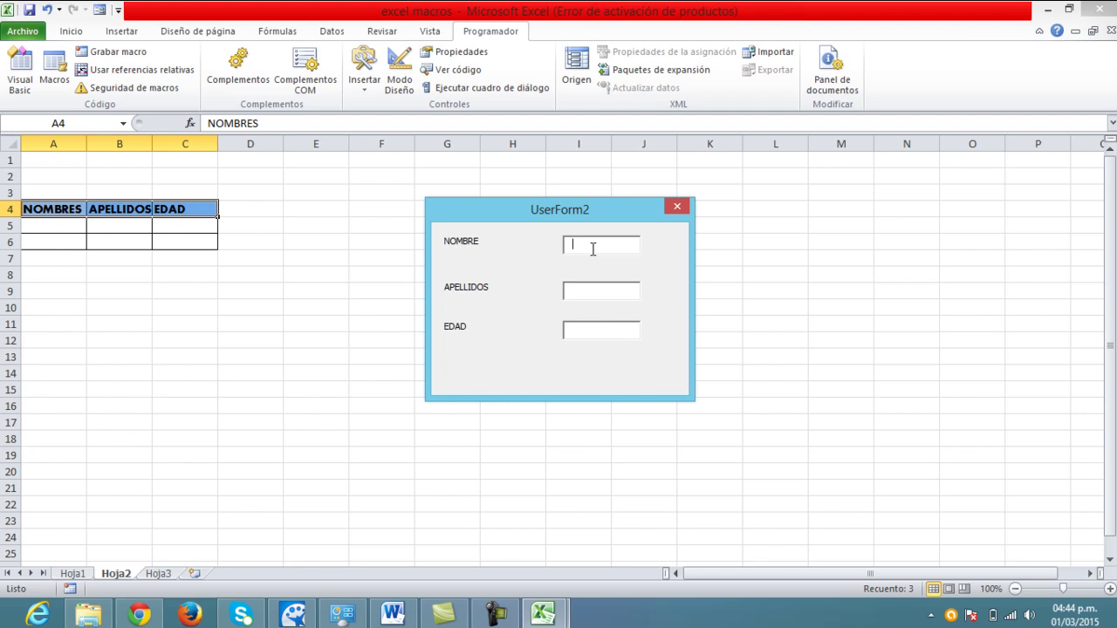
pyautogui.write('HHK')
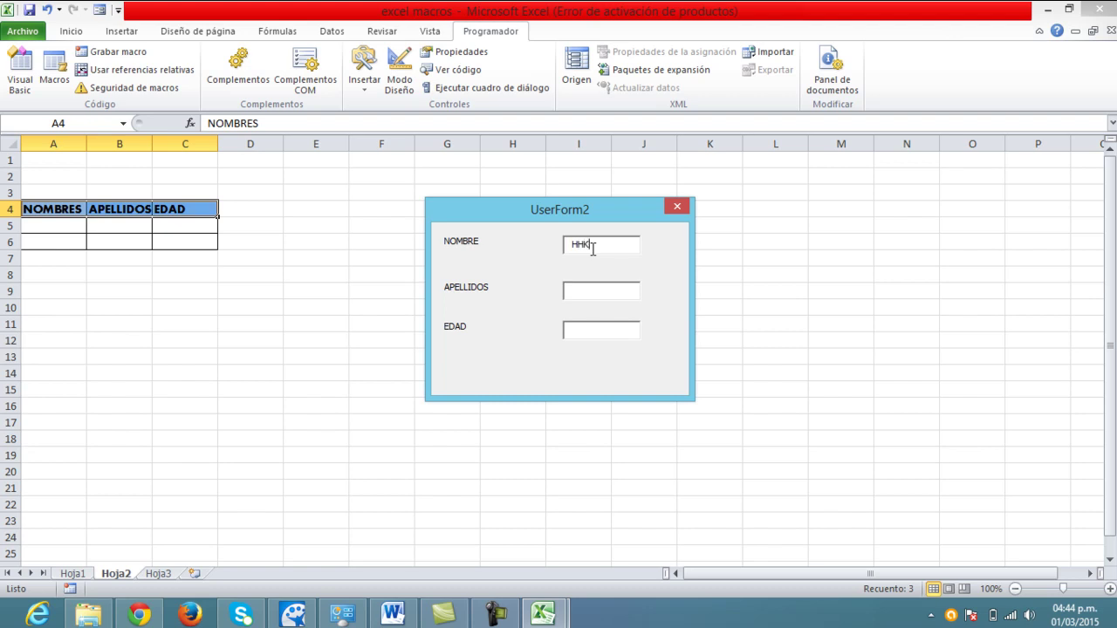
pyautogui.write('HFKFH')
pyautogui.write('OFO')
pyautogui.click(676, 207)
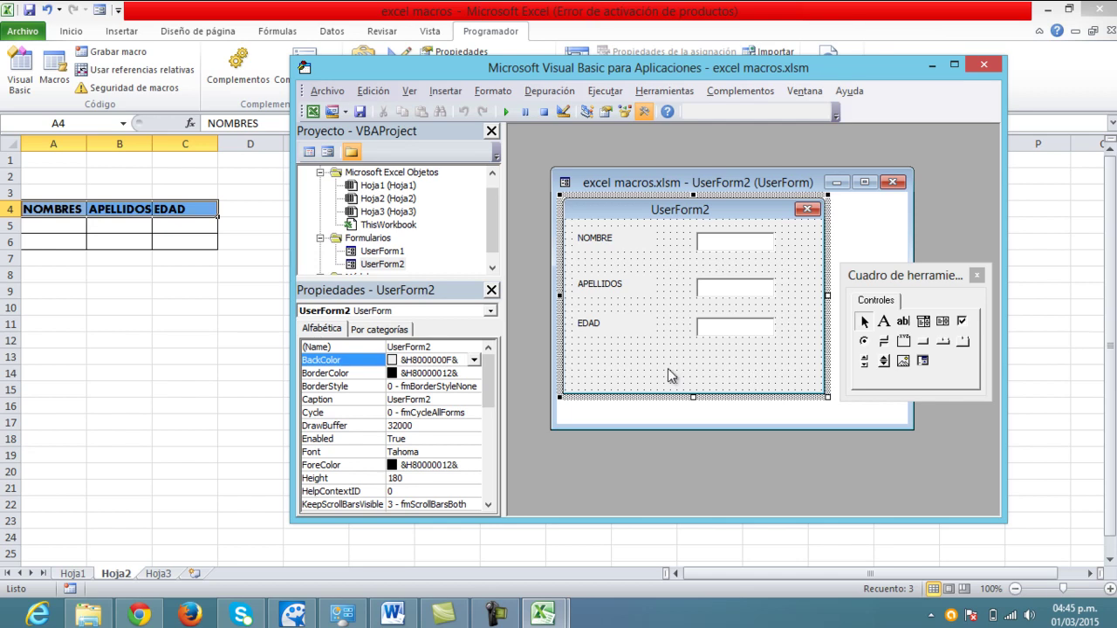
# Step: Place two command buttons at the bottom left and bottom right of UserForm2
pyautogui.click(922, 343)
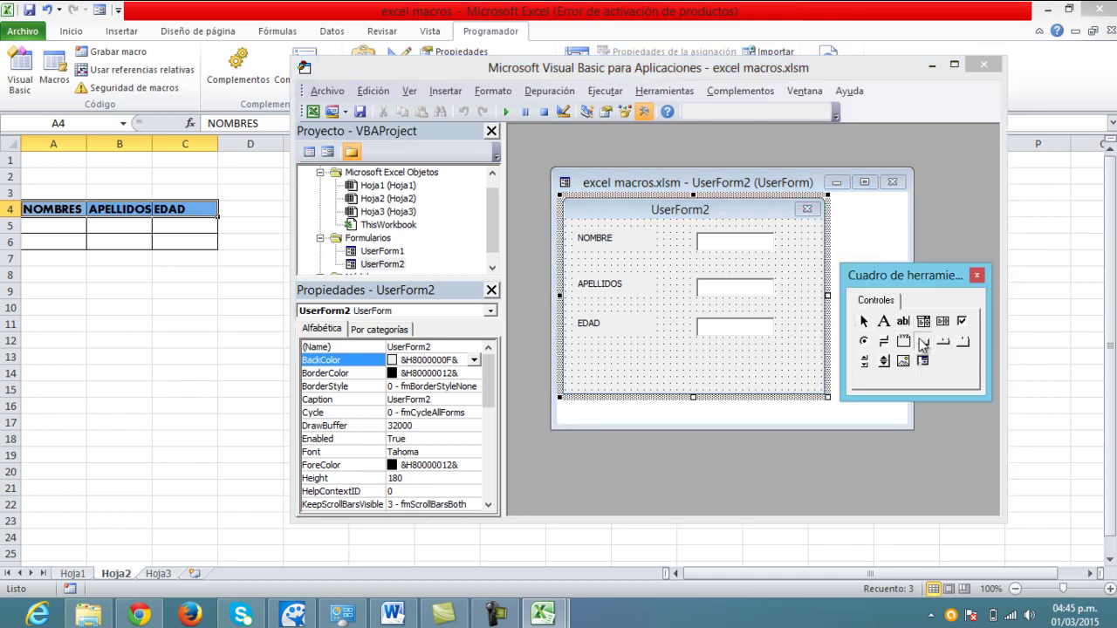
pyautogui.click(604, 364)
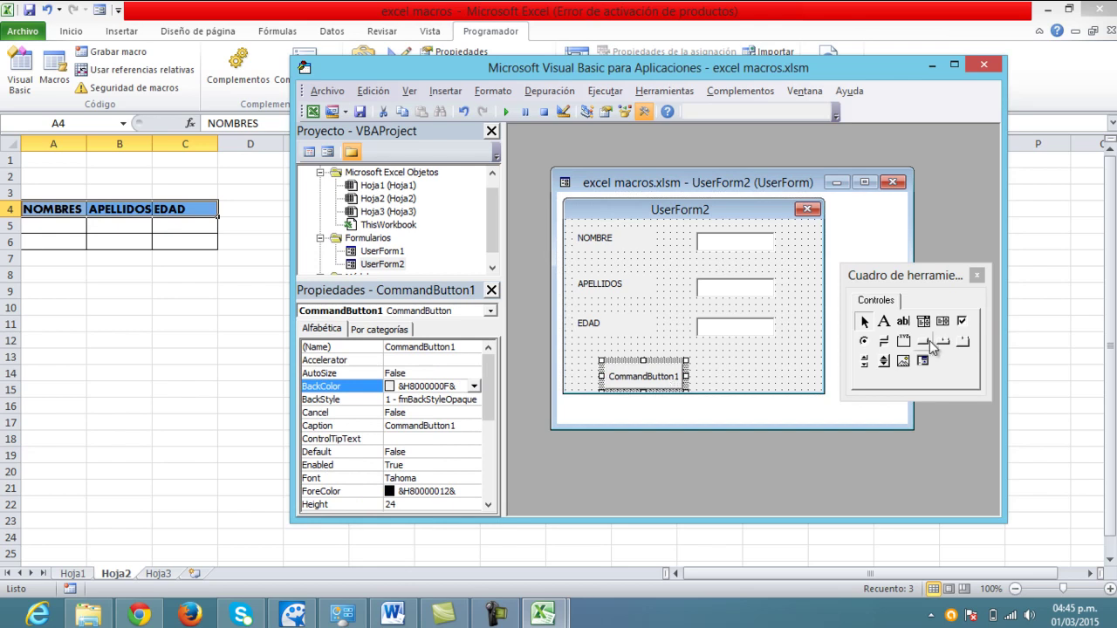
pyautogui.click(924, 347)
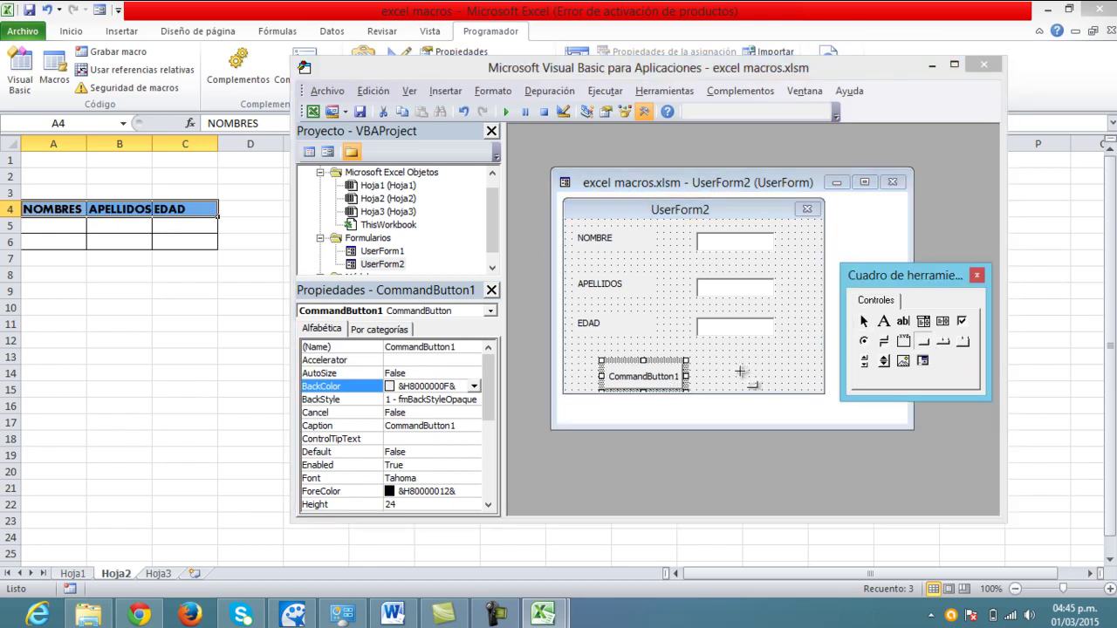
pyautogui.click(739, 372)
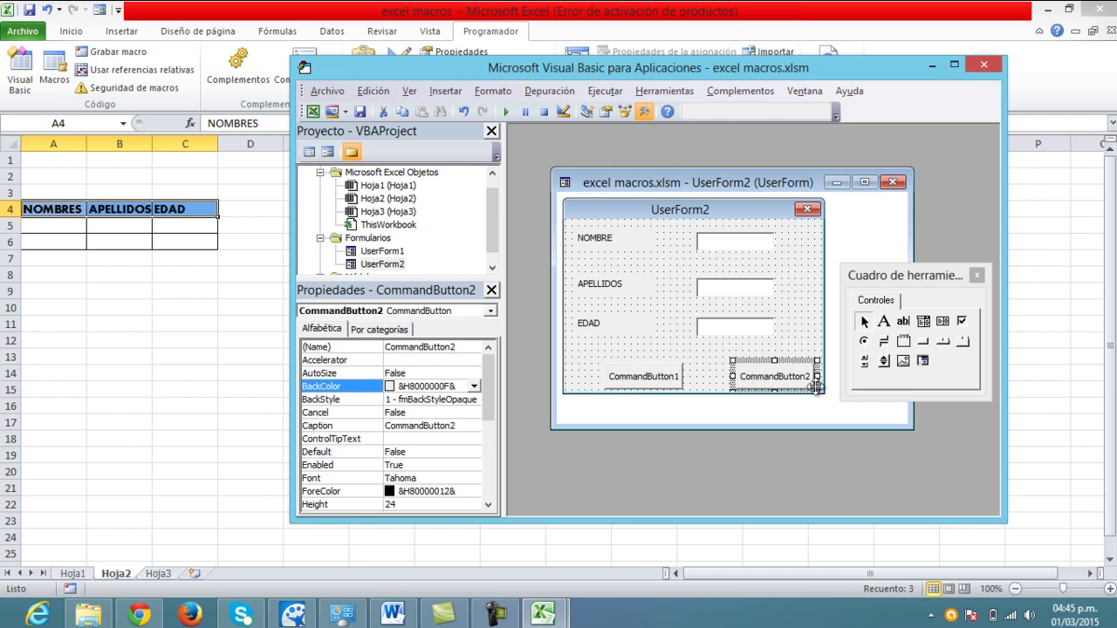
# Step: Caption the two command buttons INSERTAR and CANCELAR
pyautogui.click(650, 381)
pyautogui.click(656, 378)
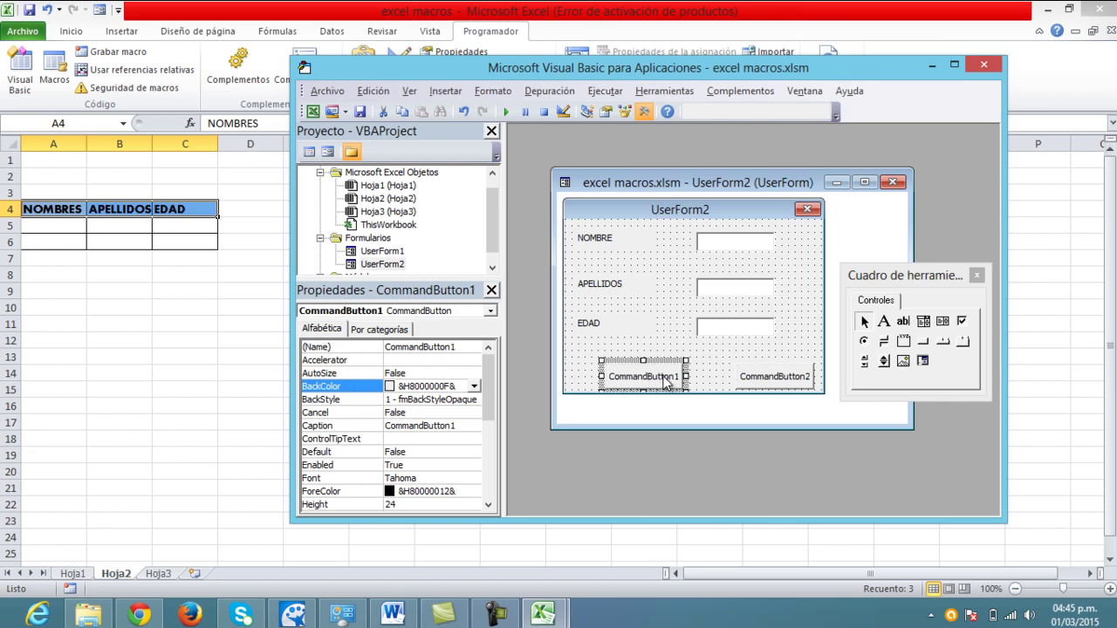
pyautogui.click(665, 376)
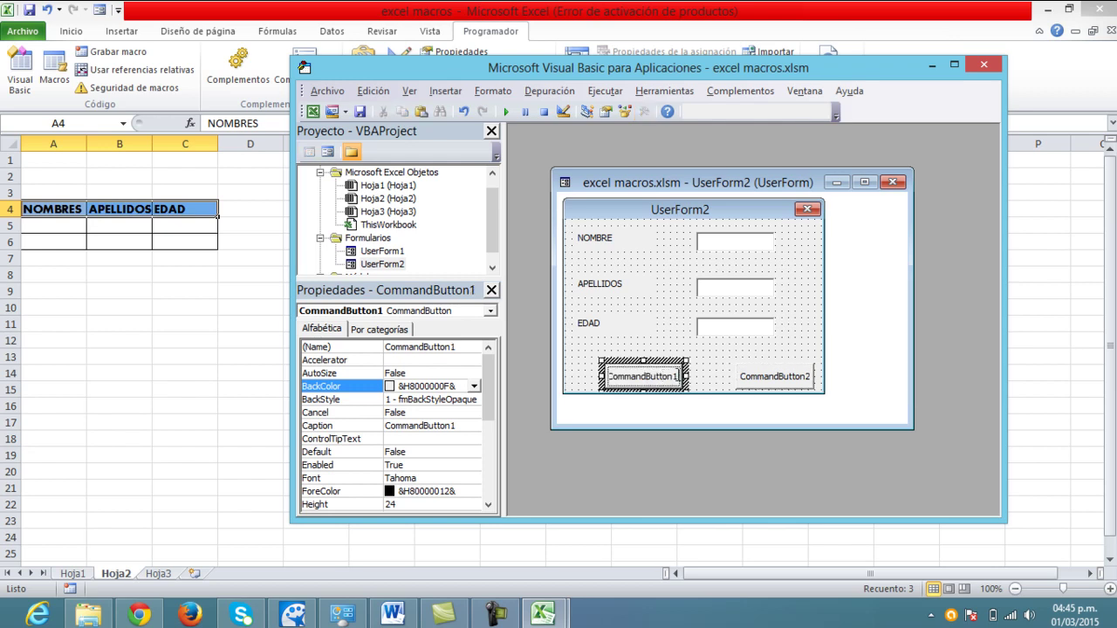
pyautogui.press('BackSpace')
pyautogui.press('BackSpace')
pyautogui.press('BackSpace')
pyautogui.press('BackSpace')
pyautogui.press('BackSpace')
pyautogui.press('BackSpace')
pyautogui.press('BackSpace')
pyautogui.press('BackSpace')
pyautogui.press('BackSpace')
pyautogui.press('BackSpace')
pyautogui.press('BackSpace')
pyautogui.press('BackSpace')
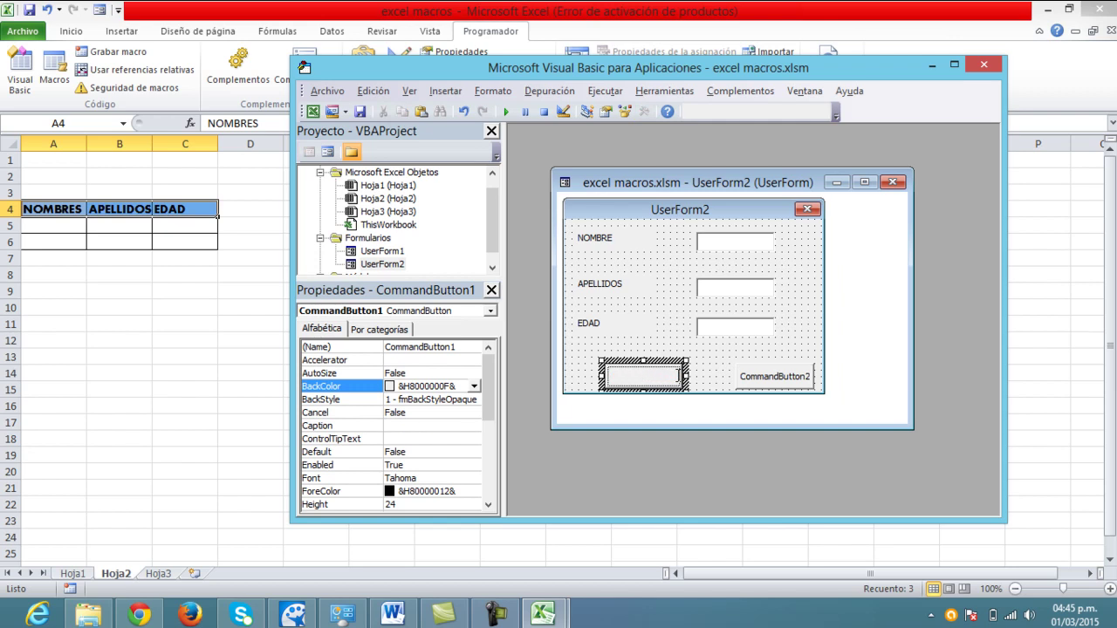
pyautogui.write('INSERTAR')
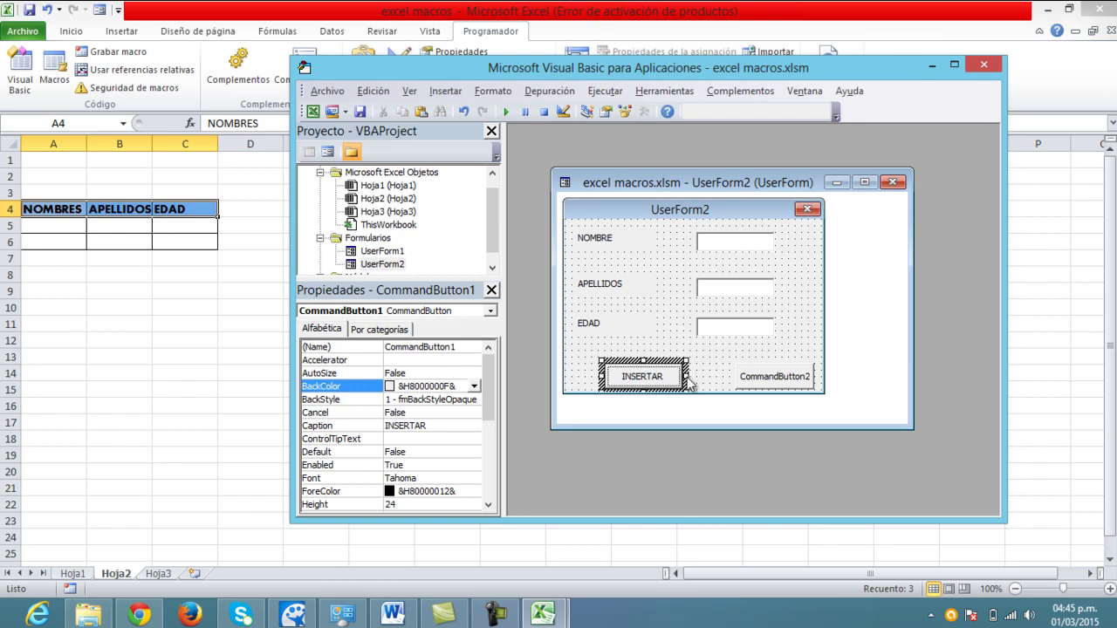
pyautogui.click(747, 380)
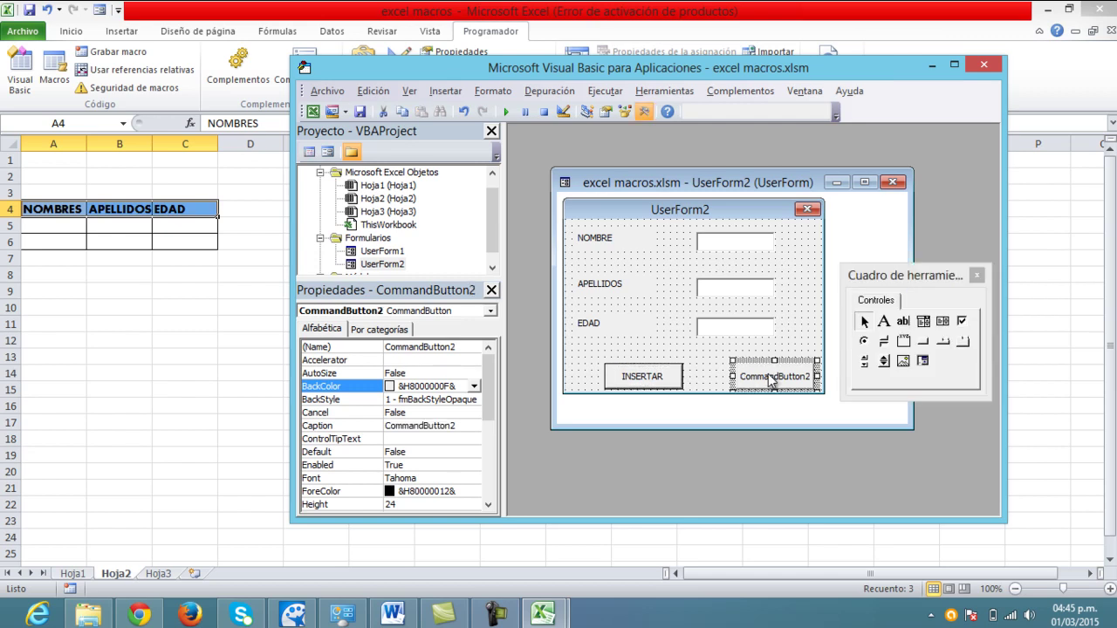
pyautogui.click(770, 382)
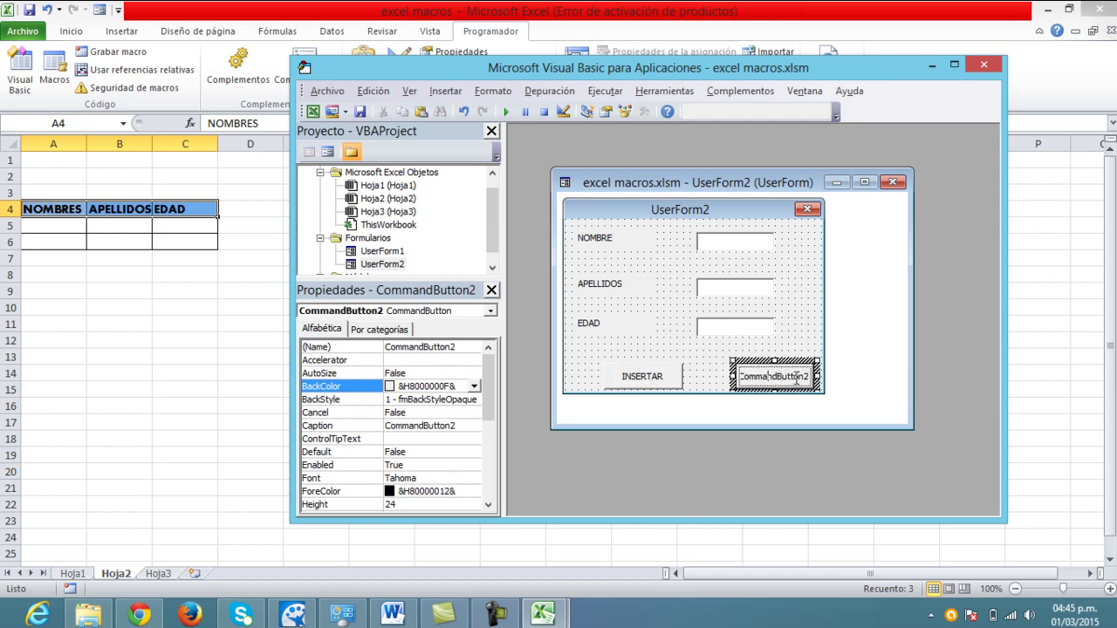
pyautogui.press('BackSpace')
pyautogui.press('BackSpace')
pyautogui.press('BackSpace')
pyautogui.press('BackSpace')
pyautogui.press('BackSpace')
pyautogui.press('BackSpace')
pyautogui.press('BackSpace')
pyautogui.press('BackSpace')
pyautogui.press('BackSpace')
pyautogui.write('ANCELAR')
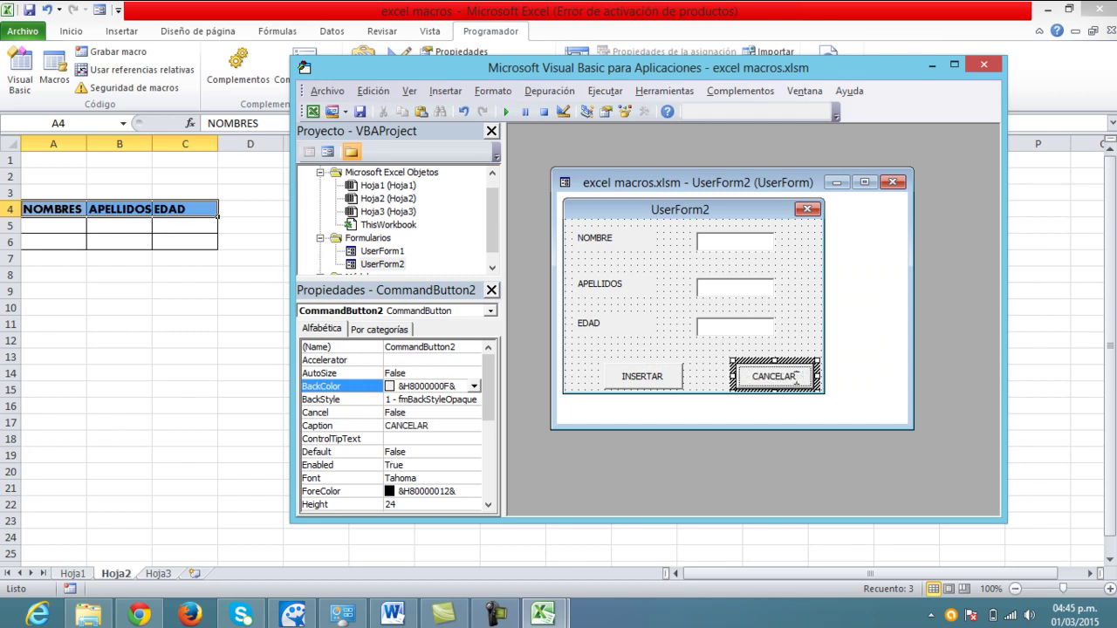
pyautogui.click(827, 303)
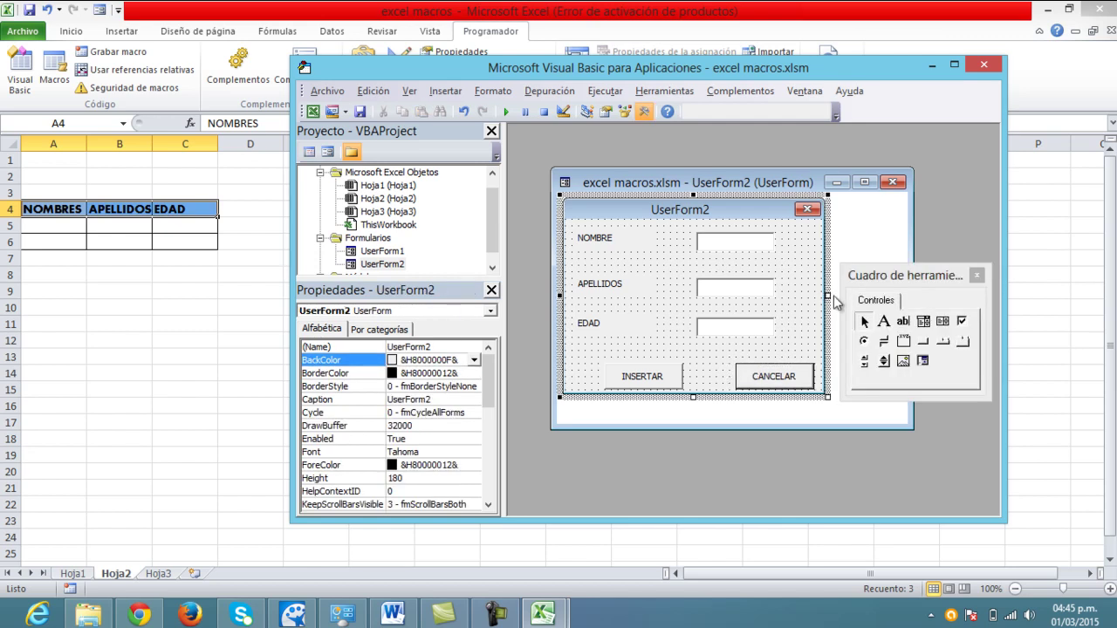
# Step: Resize UserForm2 slightly, then run it to test the layout and close it
pyautogui.click(941, 281)
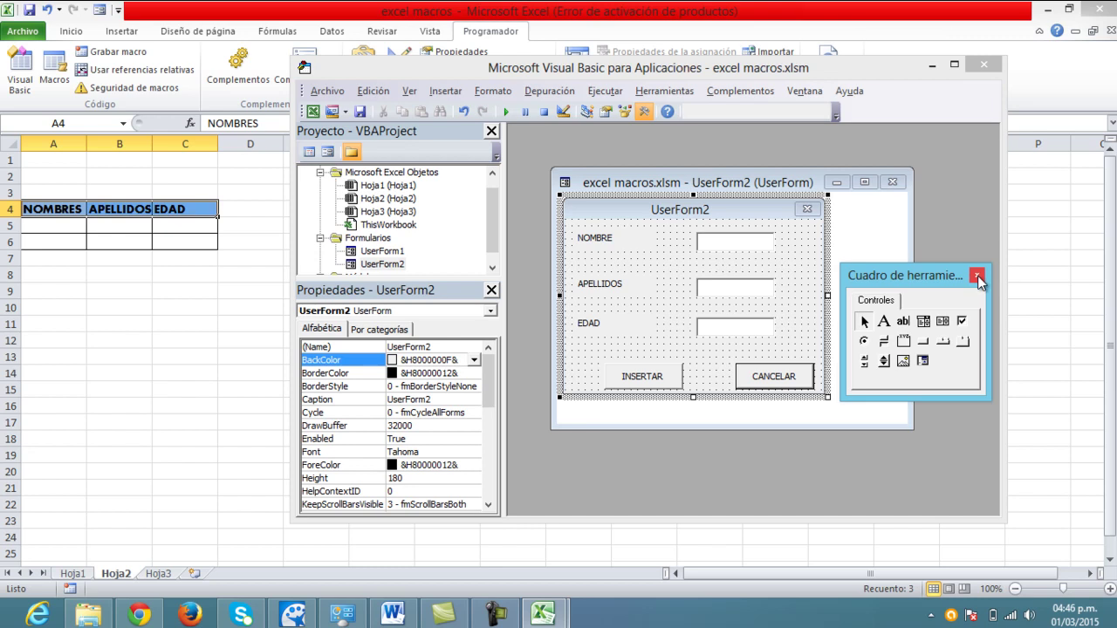
pyautogui.click(977, 275)
pyautogui.moveTo(828, 295); pyautogui.dragTo(857, 294)
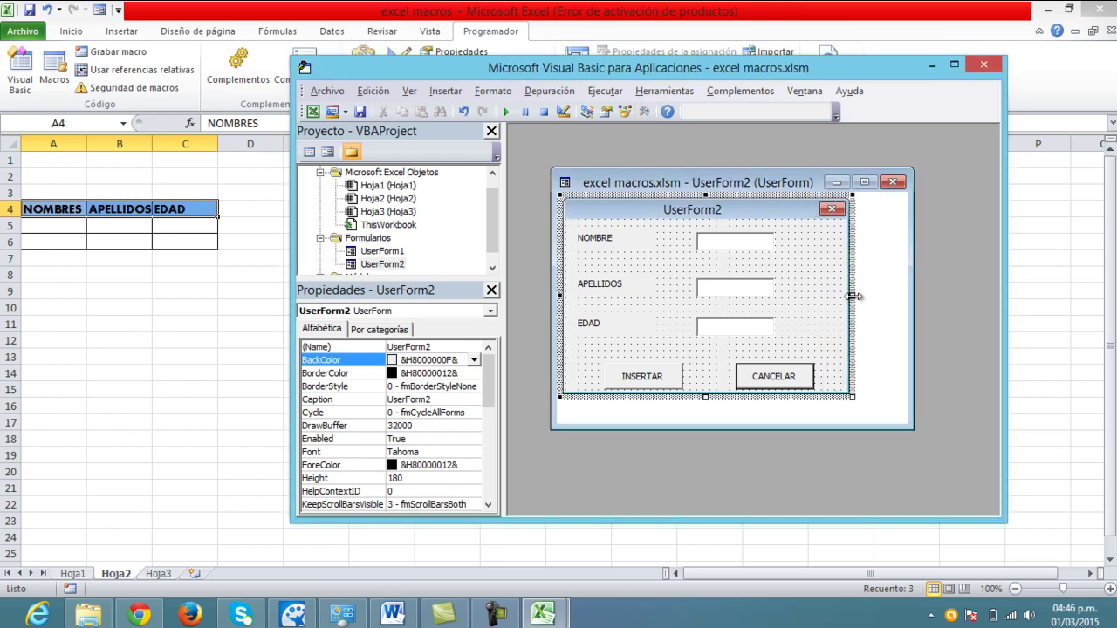
pyautogui.moveTo(708, 397); pyautogui.dragTo(708, 436)
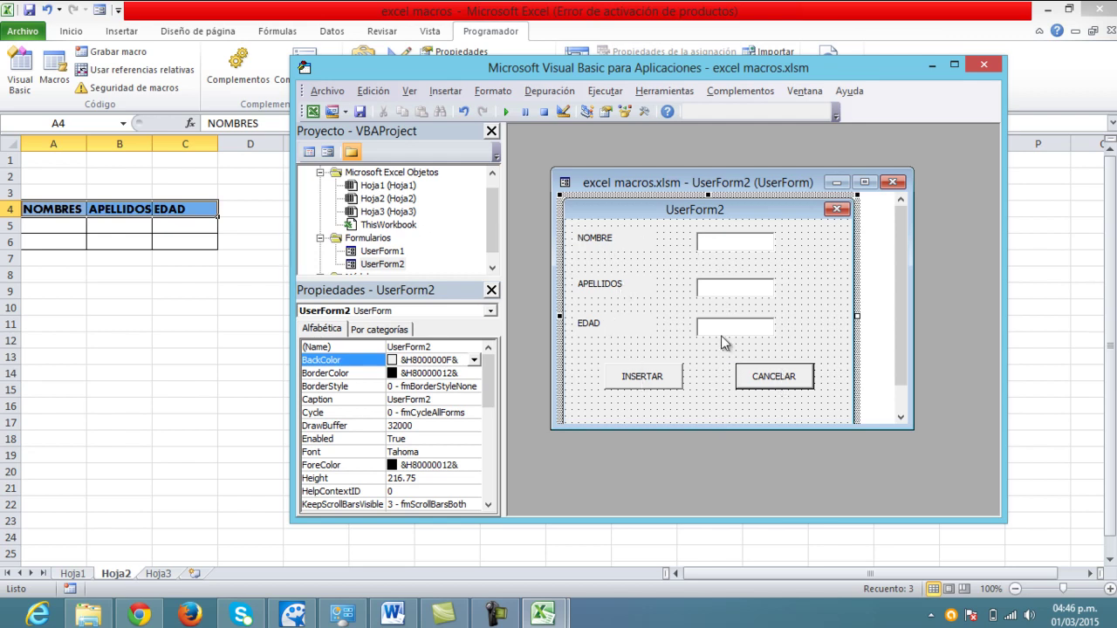
pyautogui.click(505, 112)
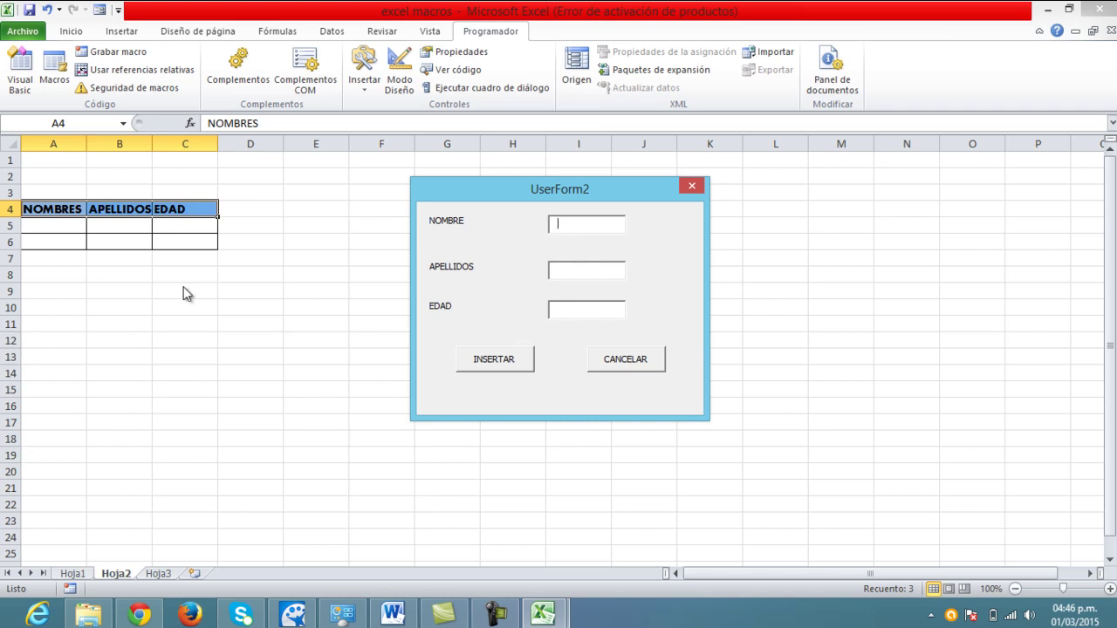
pyautogui.click(691, 186)
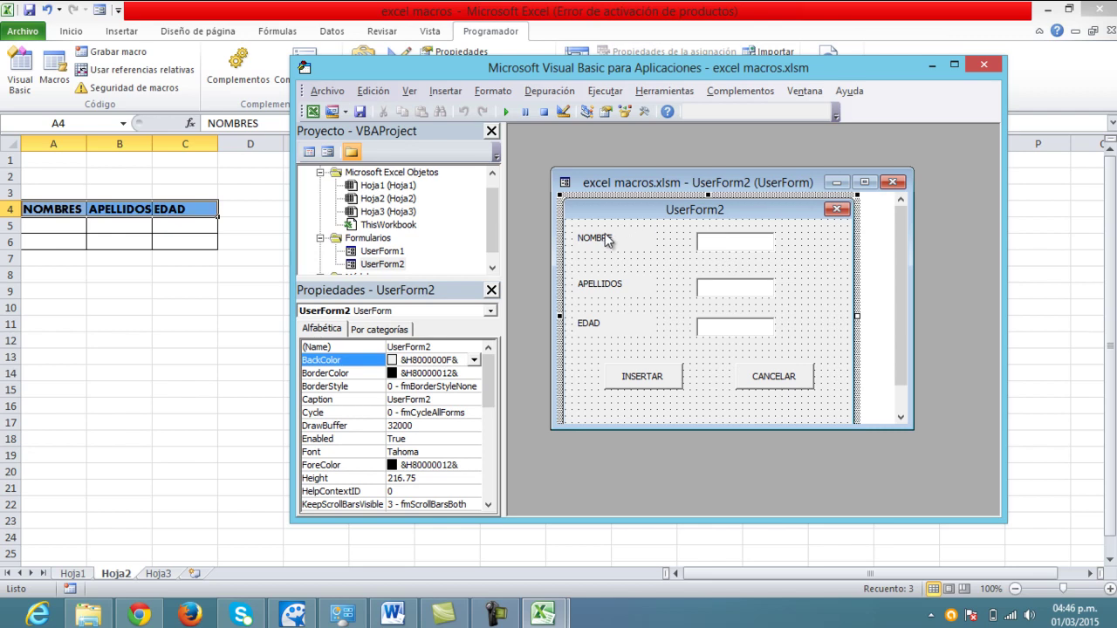
# Step: Delete the old Label1_Click code and create an empty TextBox1_Change procedure for the NOMBRE box
pyautogui.doubleClick(720, 249)
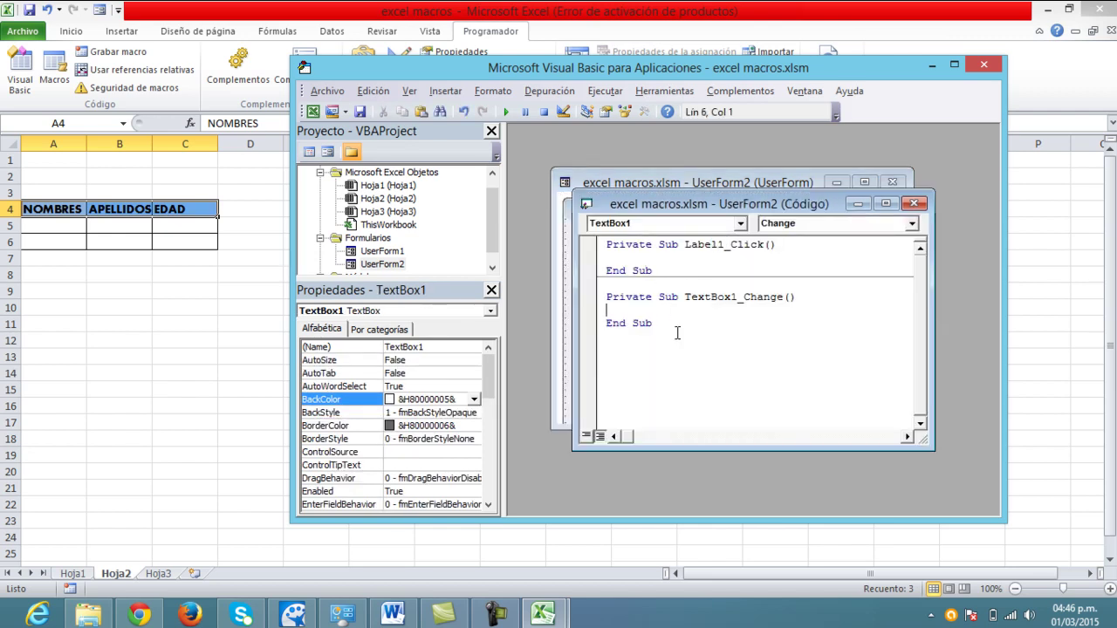
pyautogui.moveTo(663, 330); pyautogui.dragTo(577, 247)
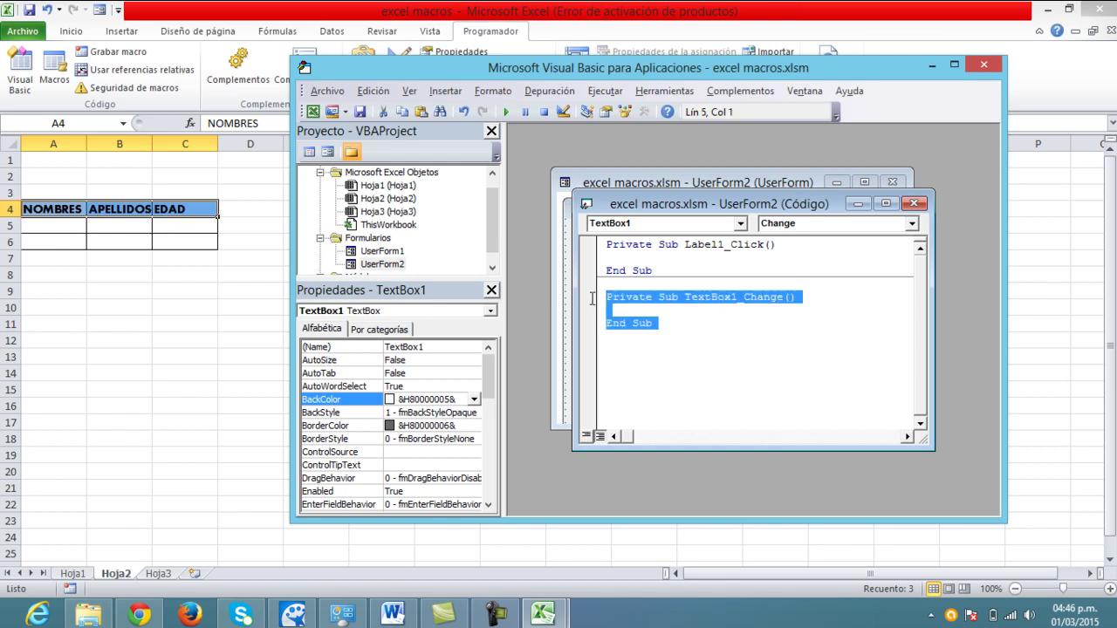
pyautogui.press('Delete')
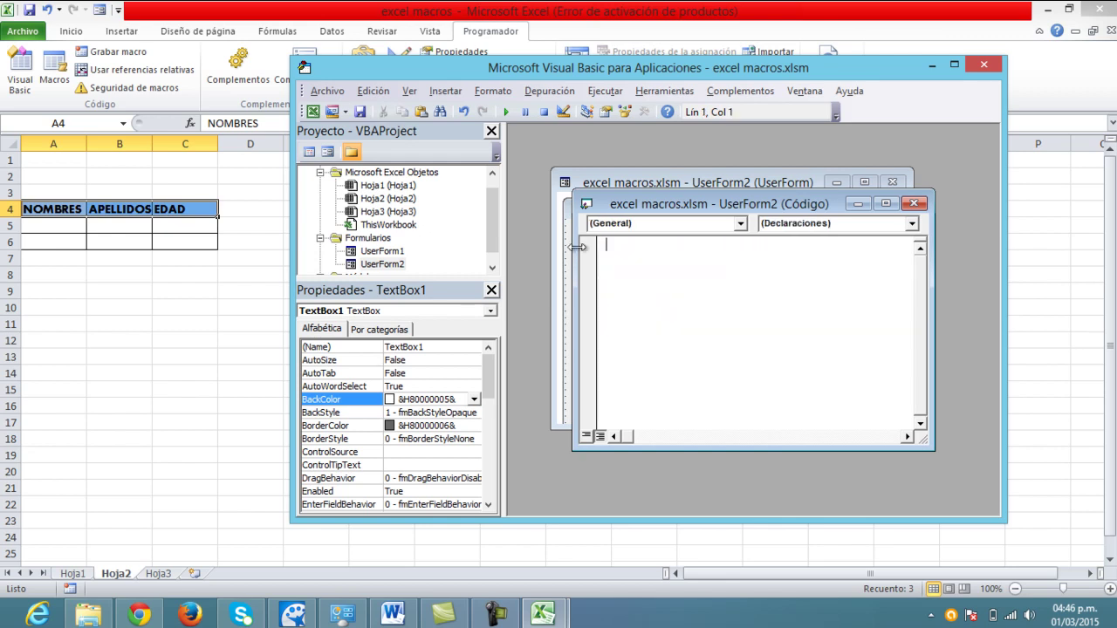
pyautogui.click(911, 205)
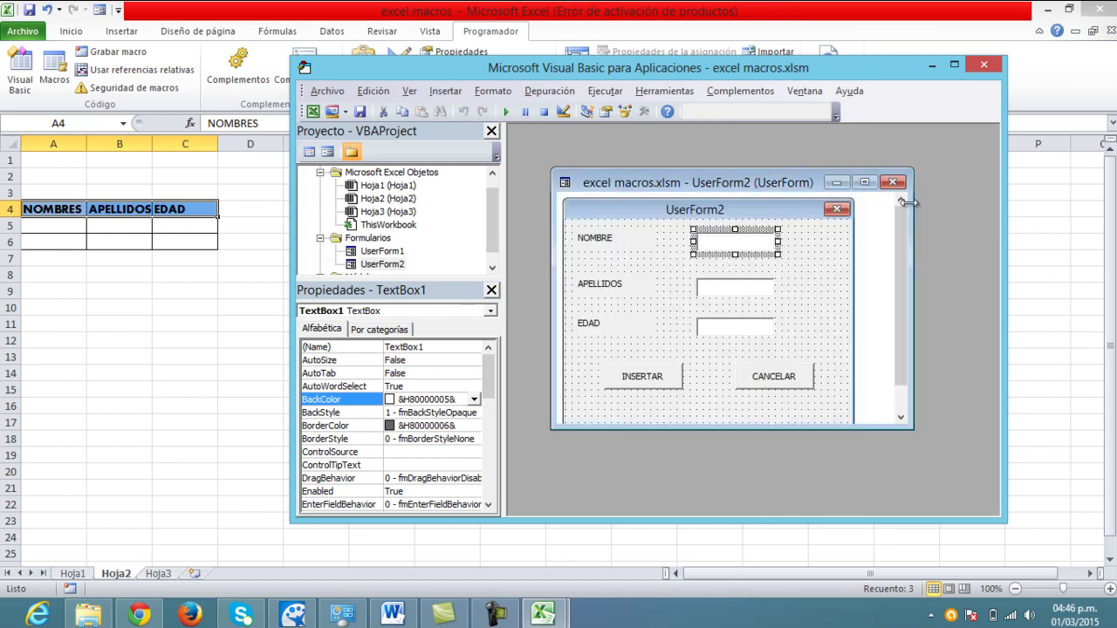
pyautogui.doubleClick(731, 243)
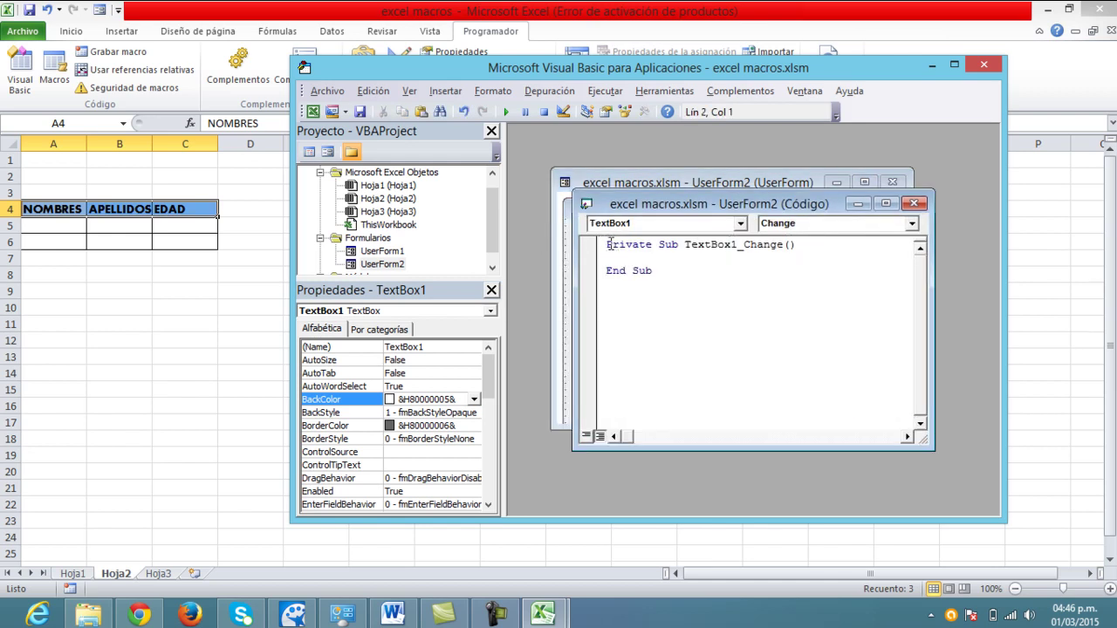
pyautogui.moveTo(607, 244)
pyautogui.mouseDown()
pyautogui.moveTo(672, 244)
pyautogui.moveTo(602, 271)
pyautogui.mouseUp()
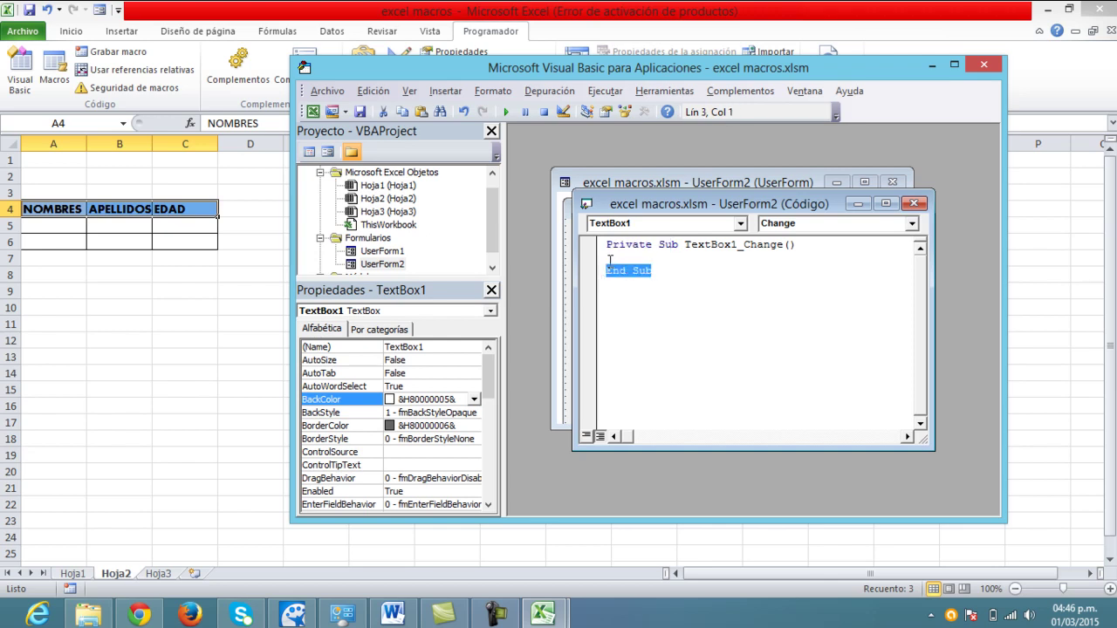
pyautogui.click(609, 258)
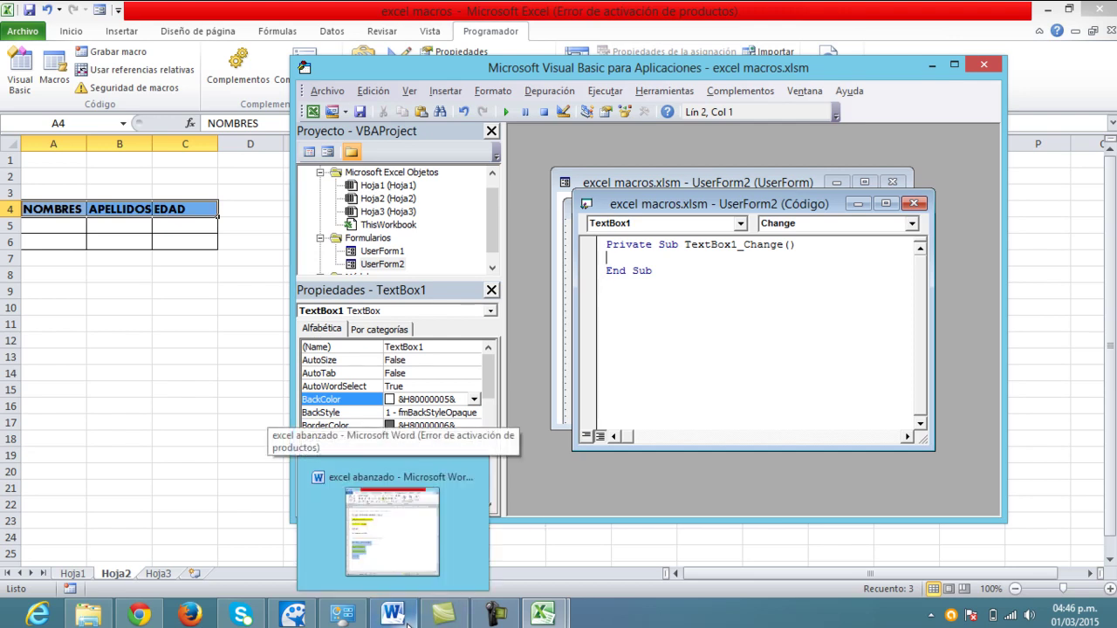
# Step: In the Word notes, select the Range("A3").Select and ActiveCell.FormulaR1C1 = TextBox1 lines to copy
pyautogui.click(393, 534)
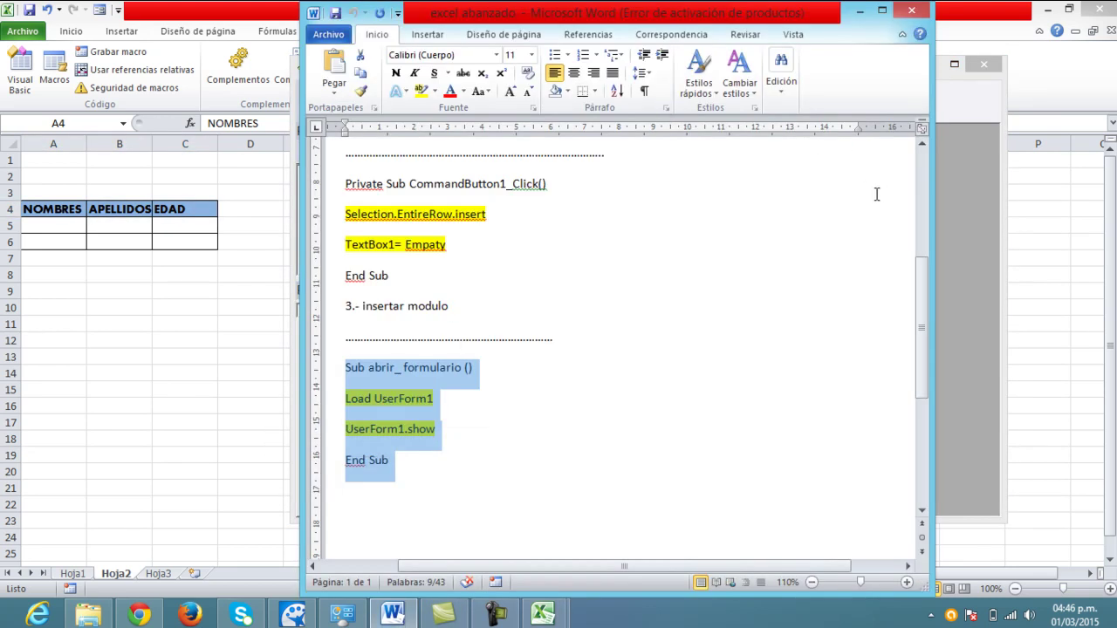
pyautogui.moveTo(923, 261); pyautogui.dragTo(919, 166)
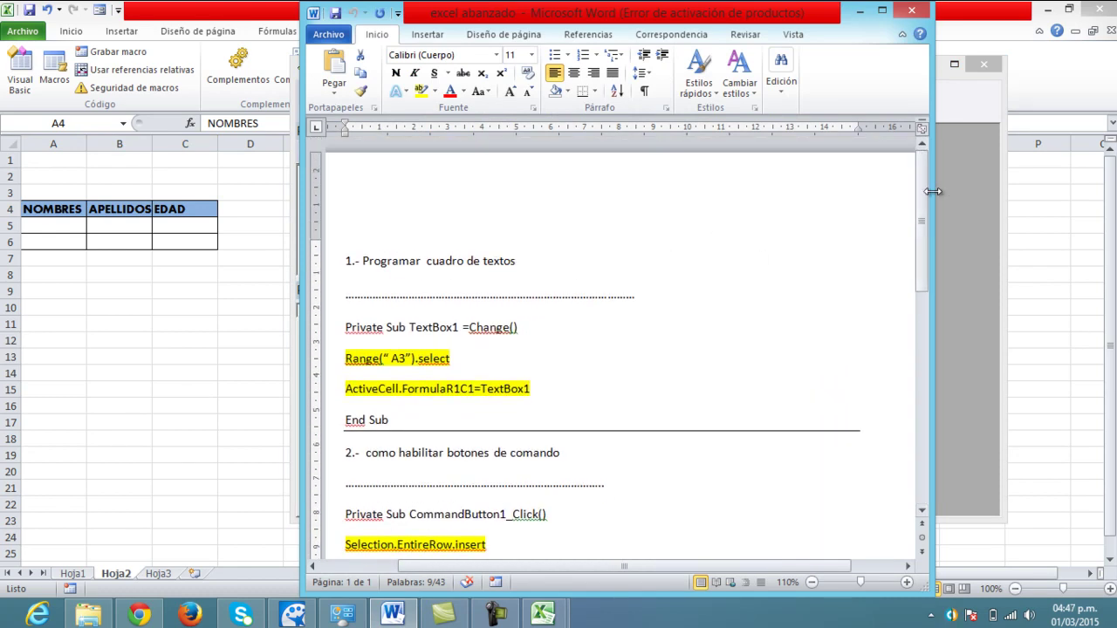
pyautogui.moveTo(925, 198); pyautogui.dragTo(926, 206)
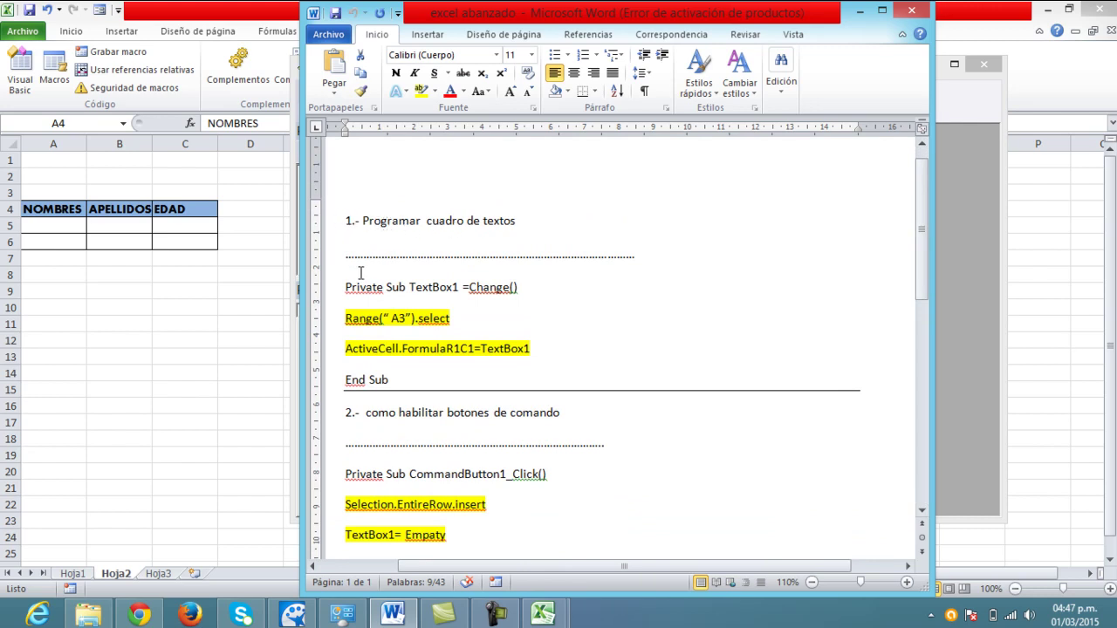
pyautogui.moveTo(346, 287); pyautogui.dragTo(515, 293)
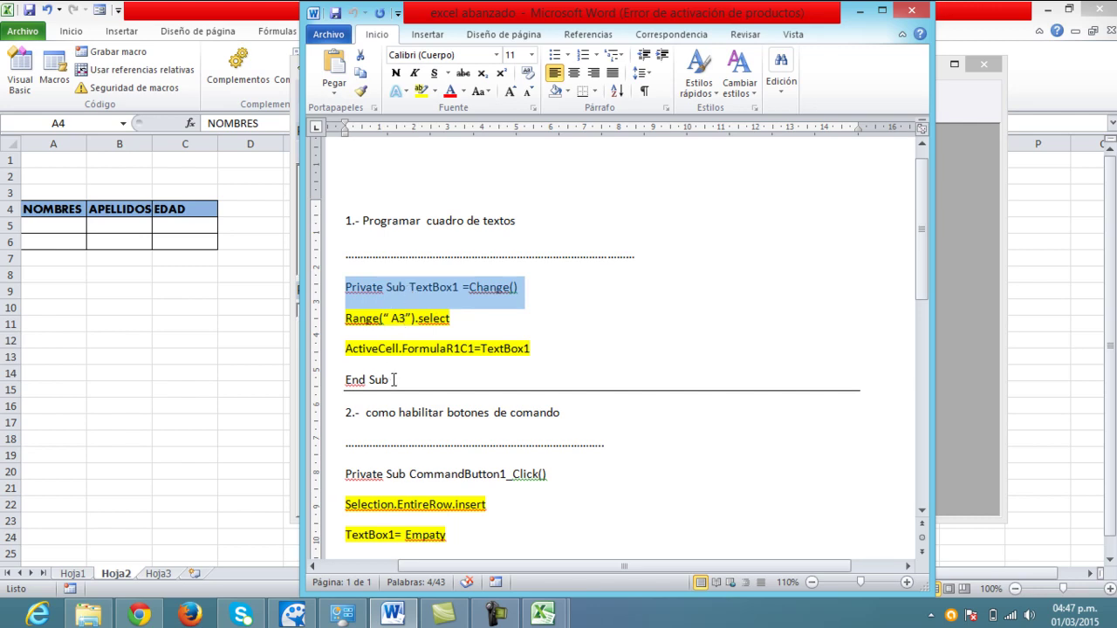
pyautogui.moveTo(346, 318)
pyautogui.mouseDown()
pyautogui.moveTo(447, 321)
pyautogui.moveTo(521, 350)
pyautogui.mouseUp()
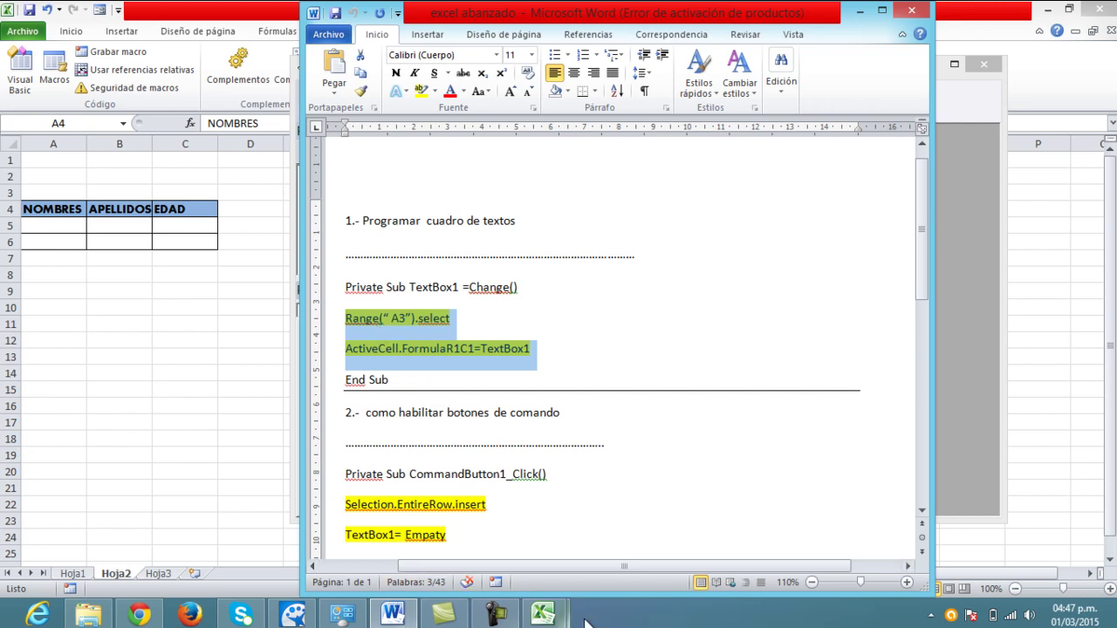
pyautogui.moveTo(542, 614)
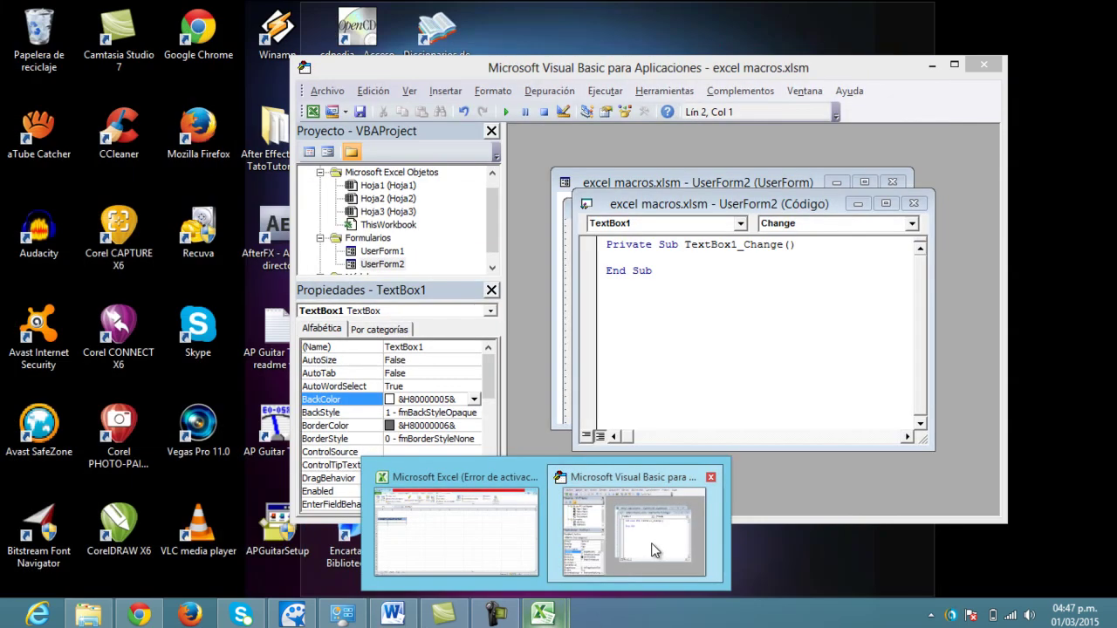
# Step: Paste the Range and ActiveCell lines into TextBox1_Change and remove the blank line before End Sub
pyautogui.click(654, 550)
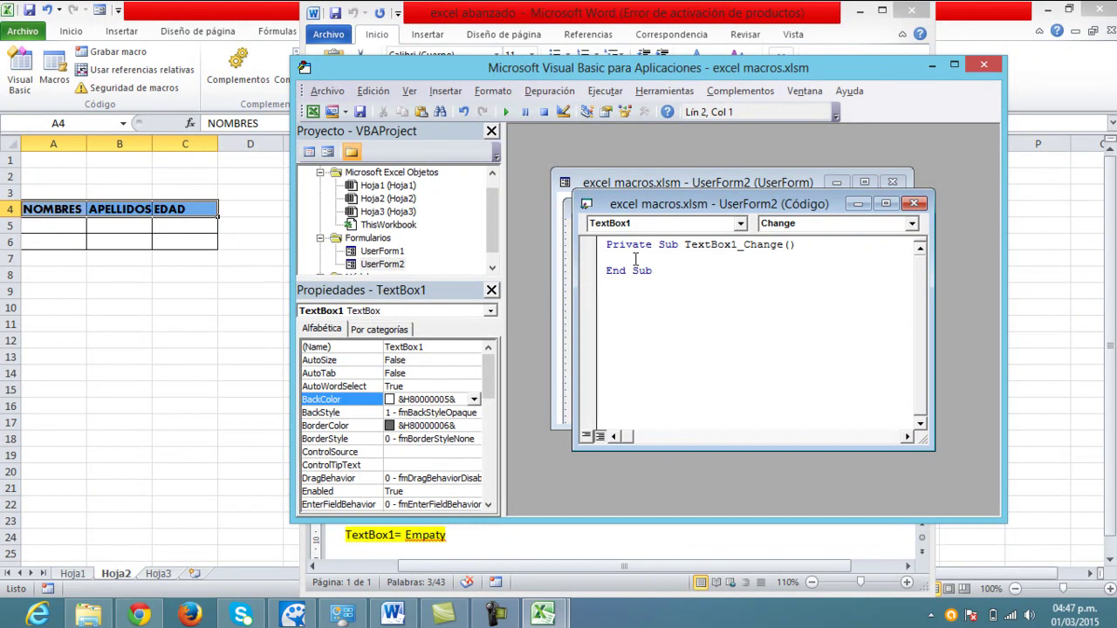
pyautogui.write('Range(" A3").Select ActiveCell.FormulaR1C1 = TextBox1')
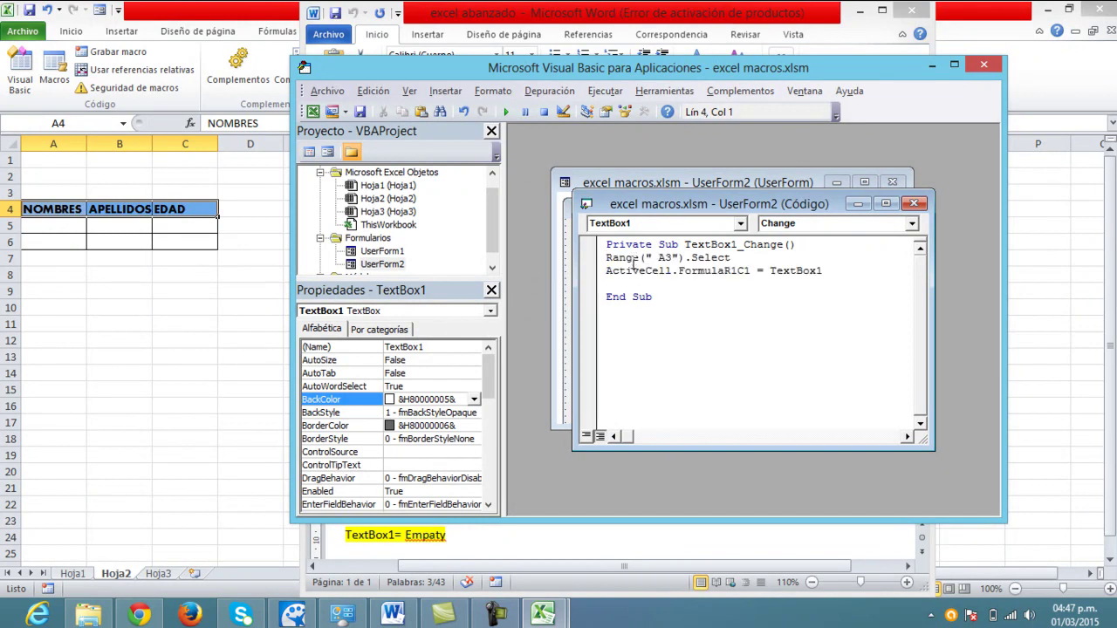
pyautogui.click(600, 298)
pyautogui.click(609, 297)
pyautogui.press('BackSpace')
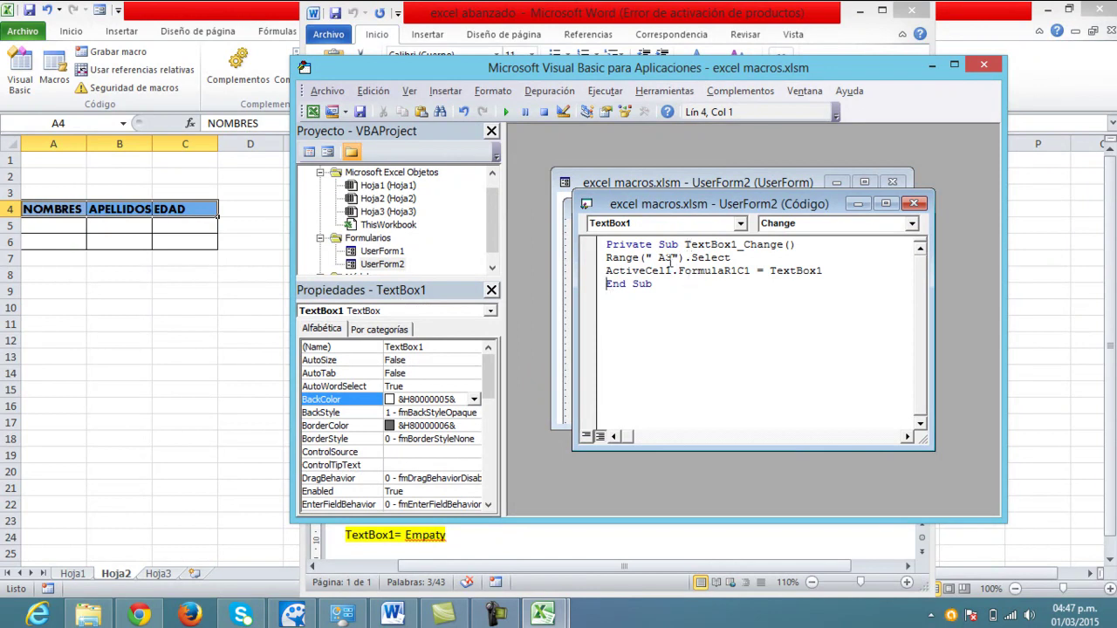
pyautogui.moveTo(609, 258); pyautogui.dragTo(824, 272)
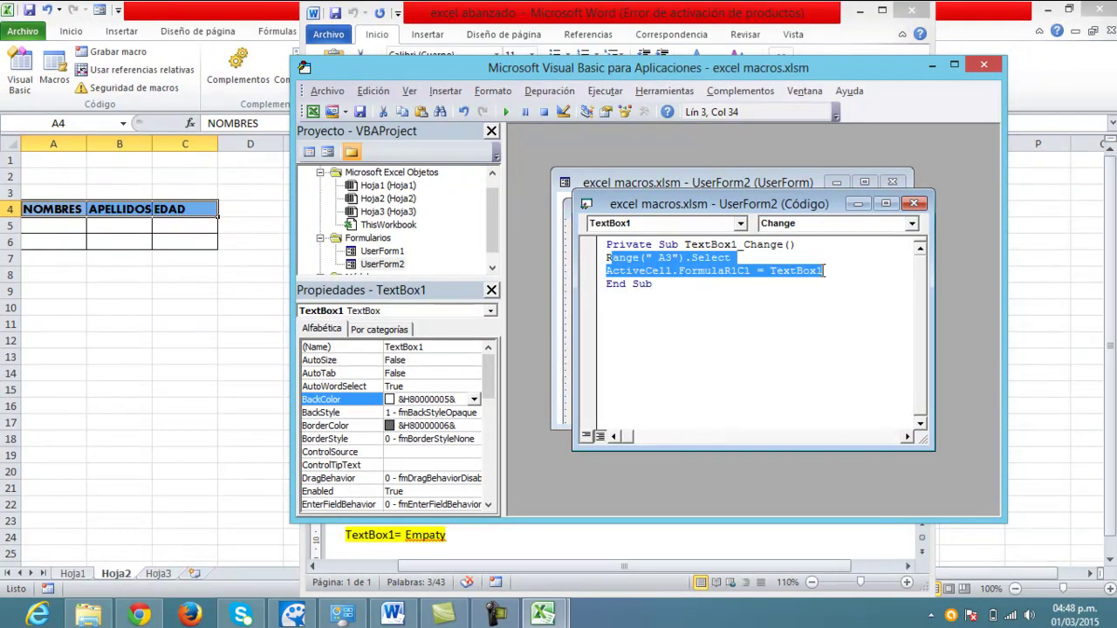
pyautogui.click(639, 258)
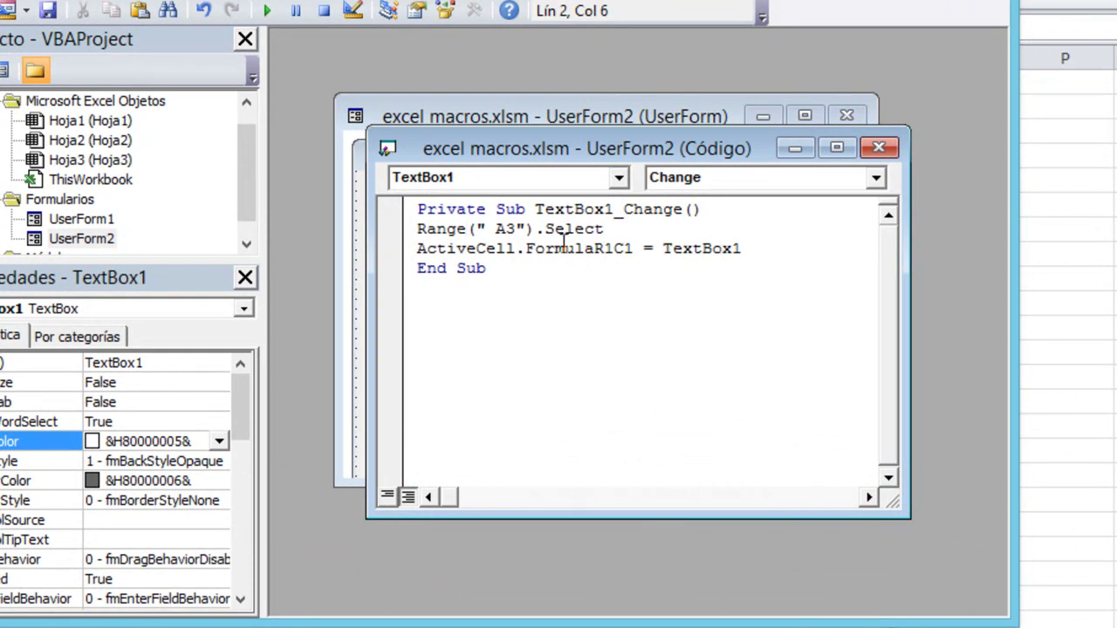
# Step: Change the cell reference in TextBox1_Change's Range line from A3 to A6
pyautogui.click(493, 229)
pyautogui.moveTo(521, 228); pyautogui.dragTo(495, 231)
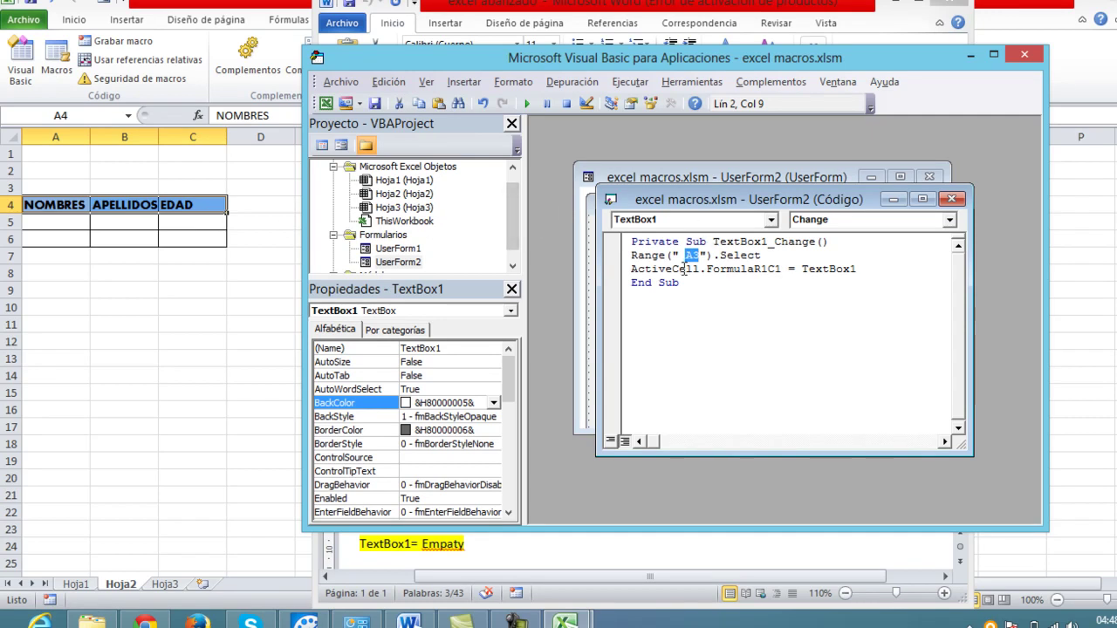
pyautogui.click(689, 255)
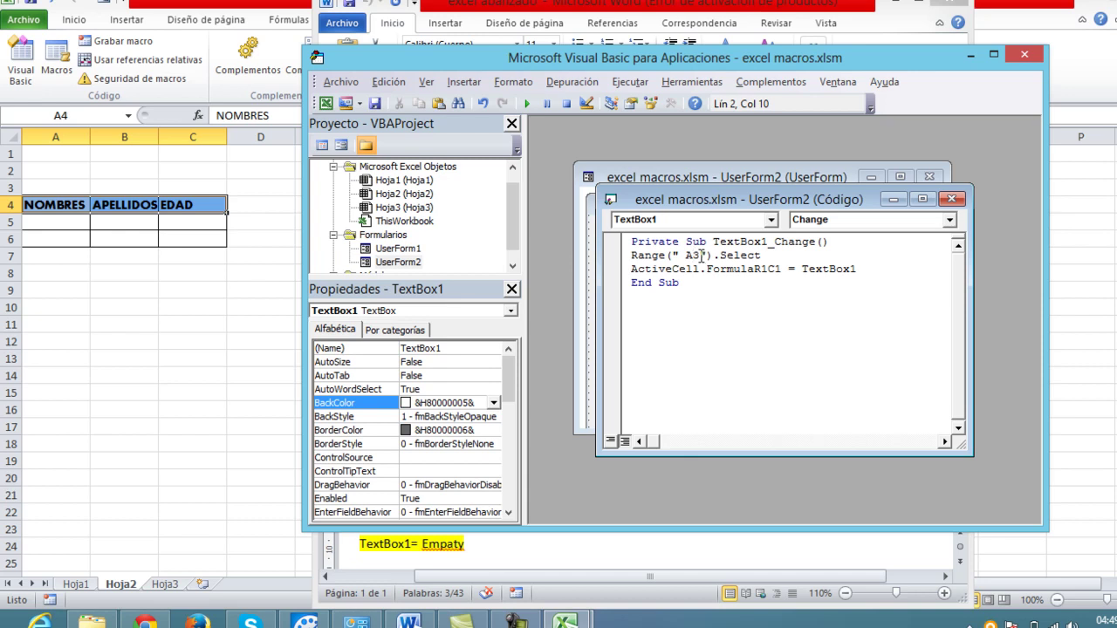
pyautogui.press('BackSpace')
pyautogui.write('6')
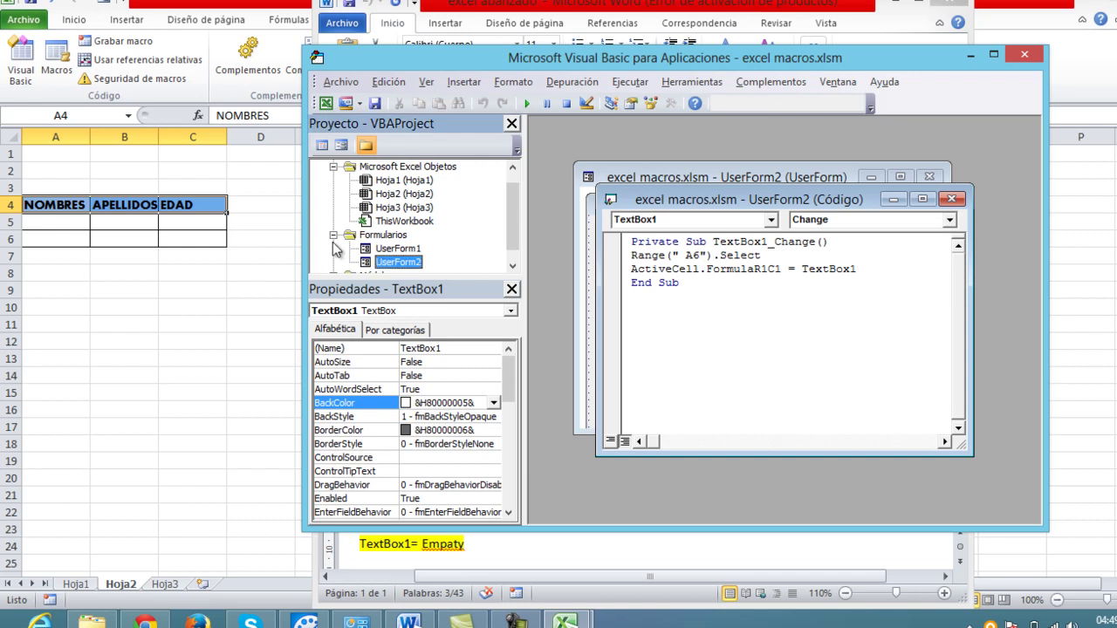
# Step: Check column A of the NOMBRES table in Excel, then close the VBA code window
pyautogui.moveTo(60, 135); pyautogui.dragTo(62, 167)
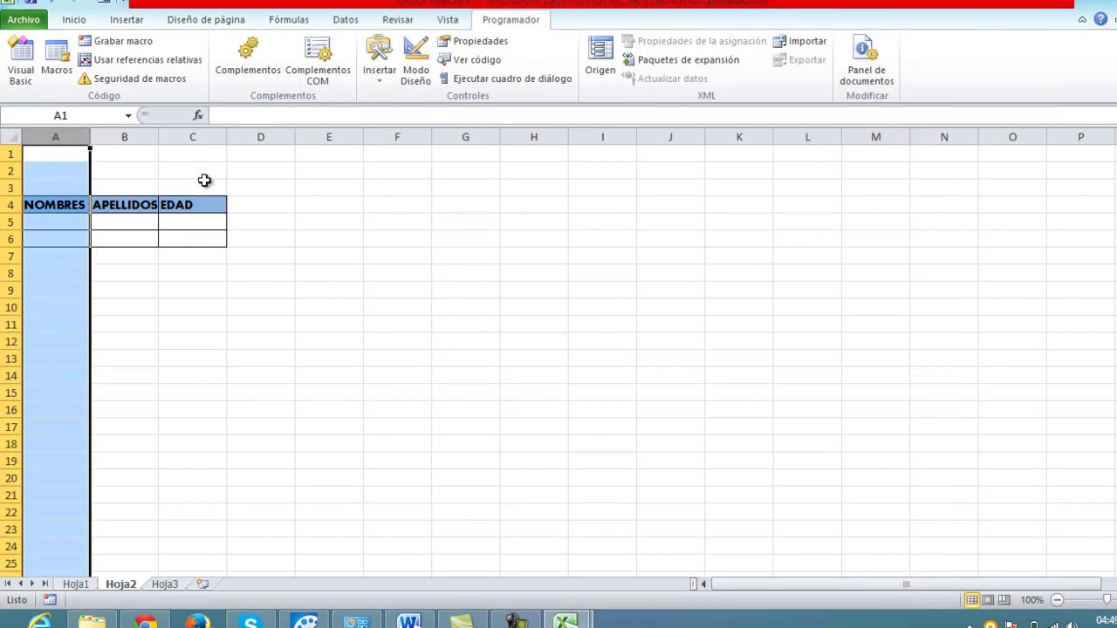
pyautogui.moveTo(565, 620)
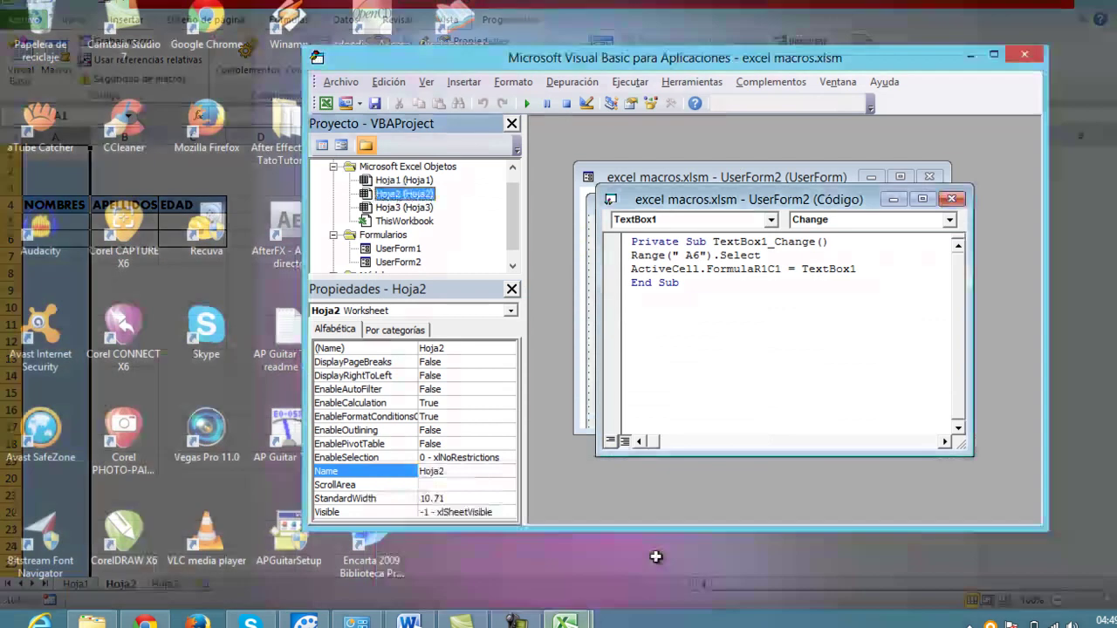
pyautogui.click(656, 557)
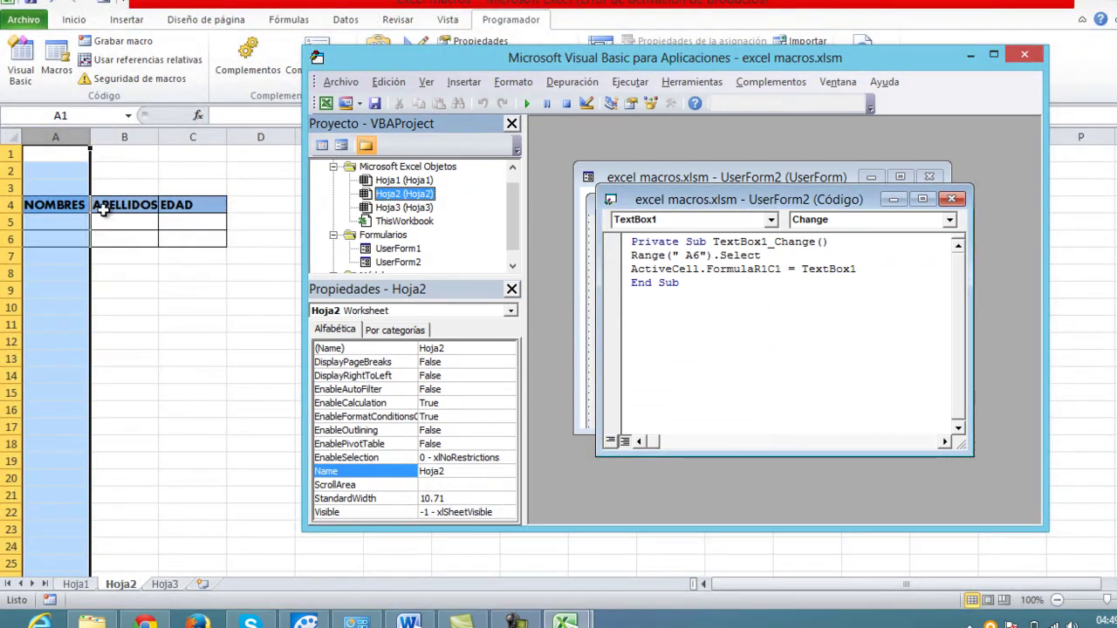
pyautogui.click(184, 259)
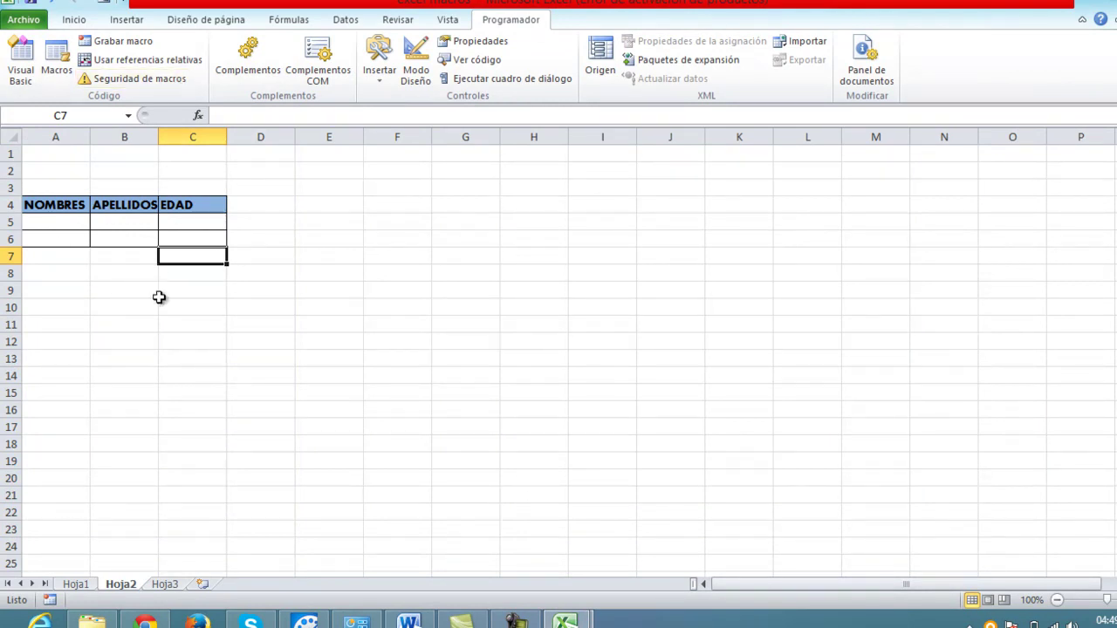
pyautogui.moveTo(565, 620)
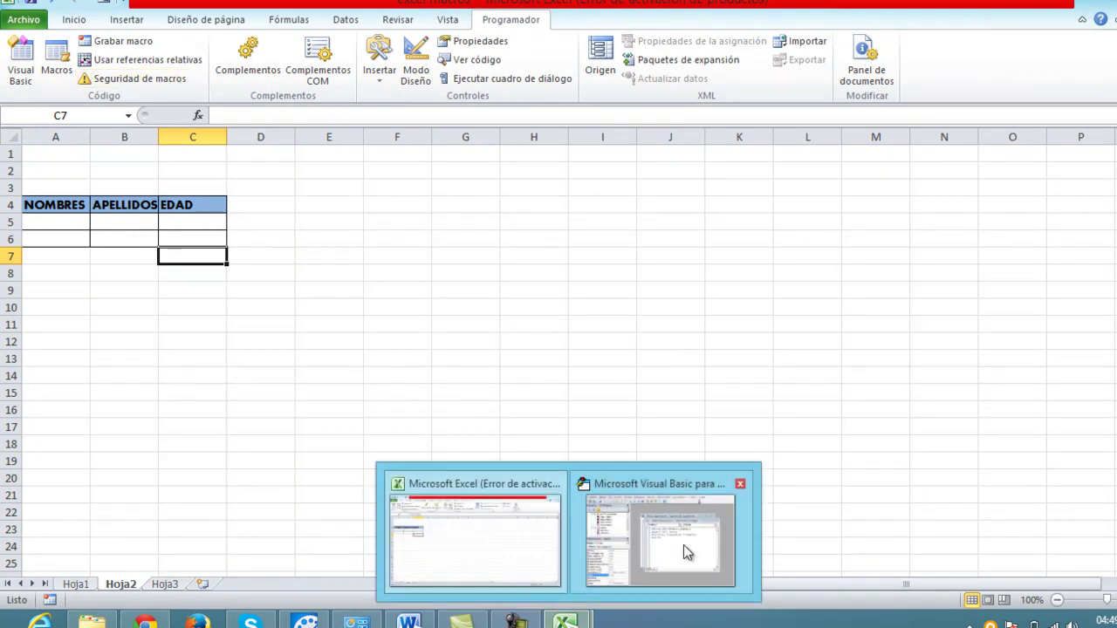
pyautogui.click(683, 545)
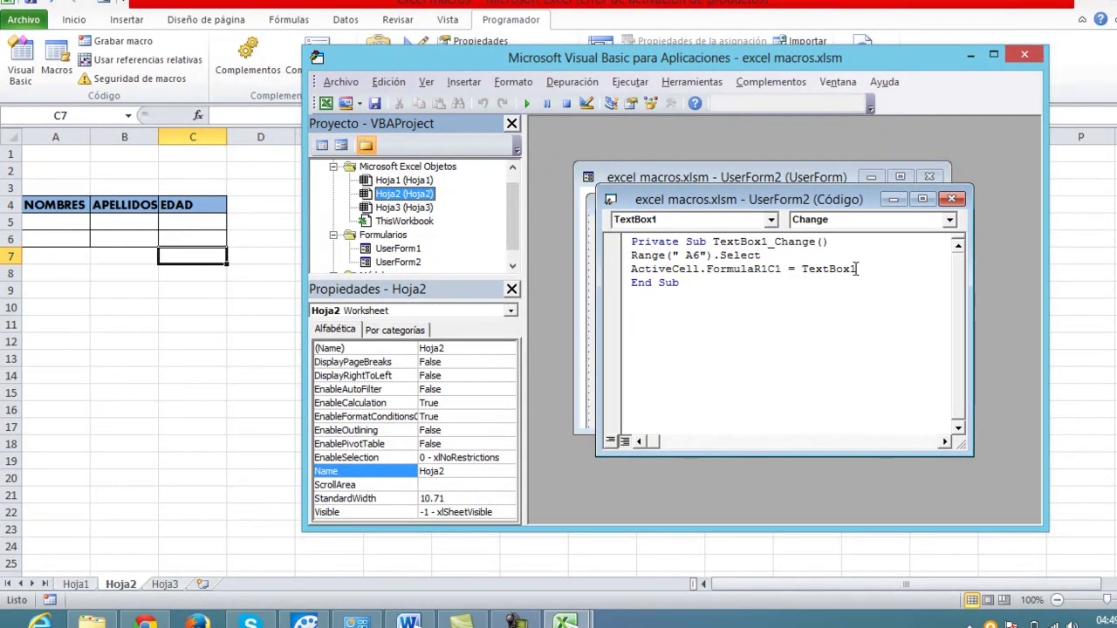
pyautogui.click(951, 199)
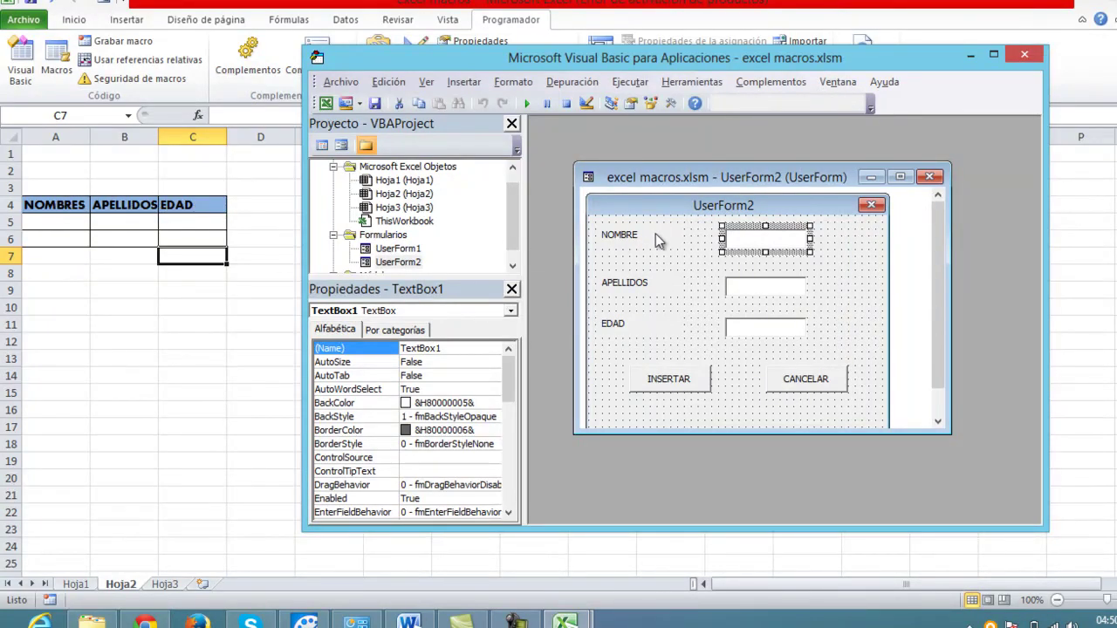
# Step: Create TextBox2_Change for the APELLIDOS box, writing TextBox2 into cell B6
pyautogui.doubleClick(748, 292)
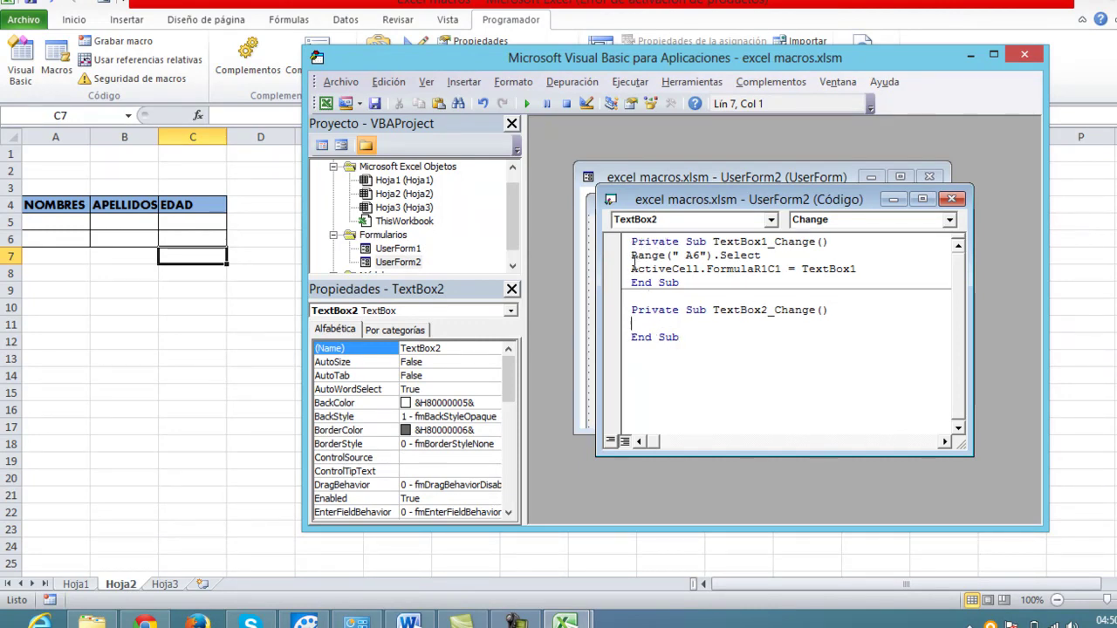
pyautogui.moveTo(632, 256); pyautogui.dragTo(858, 271)
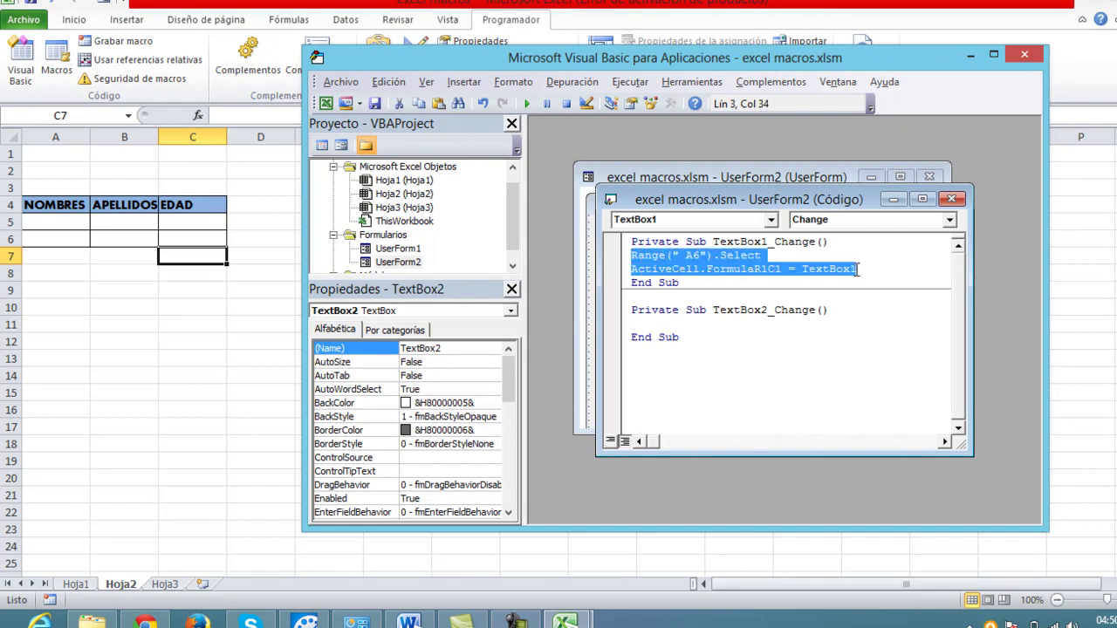
pyautogui.click(651, 324)
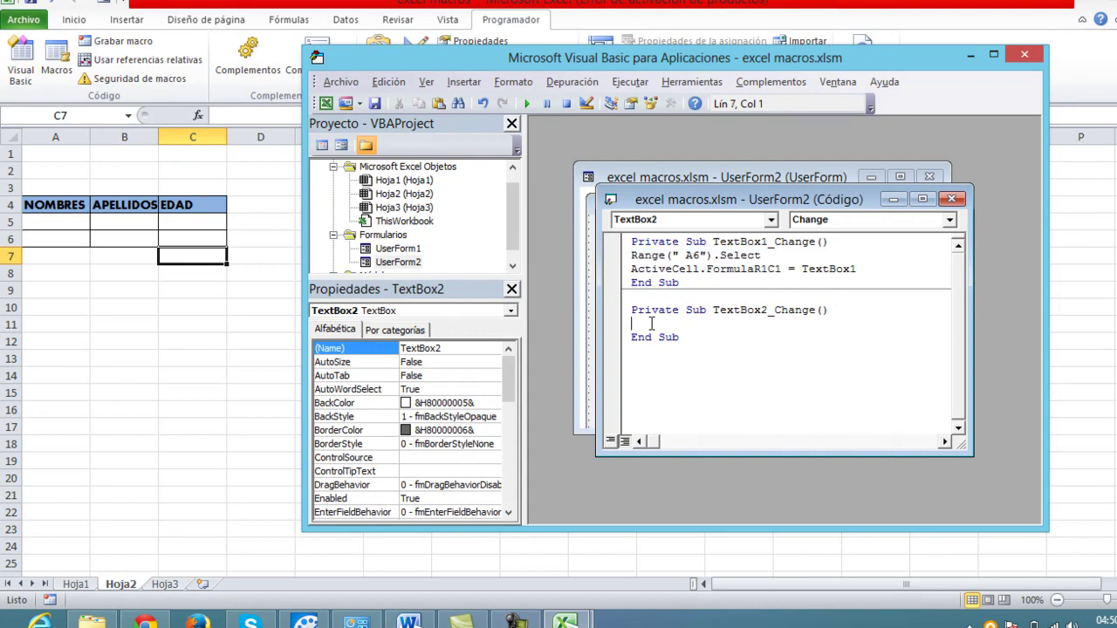
pyautogui.write('Range(" A6").Select ActiveCell.FormulaR1C1 = TextBox1')
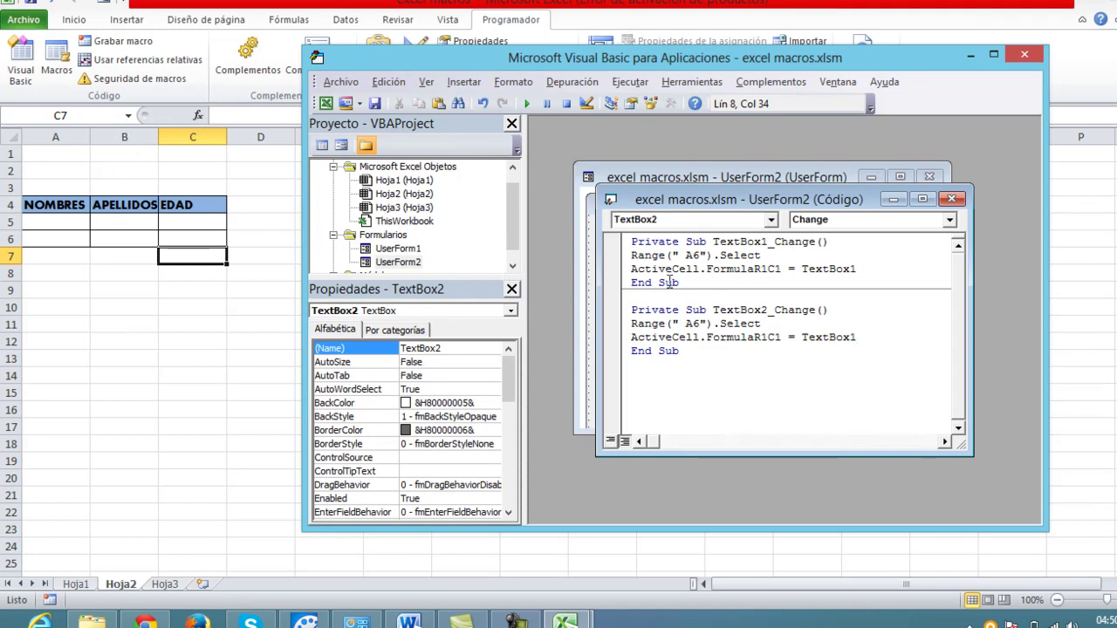
pyautogui.click(699, 323)
pyautogui.press('Left')
pyautogui.hotkey('shift', 'Left')
pyautogui.write('B')
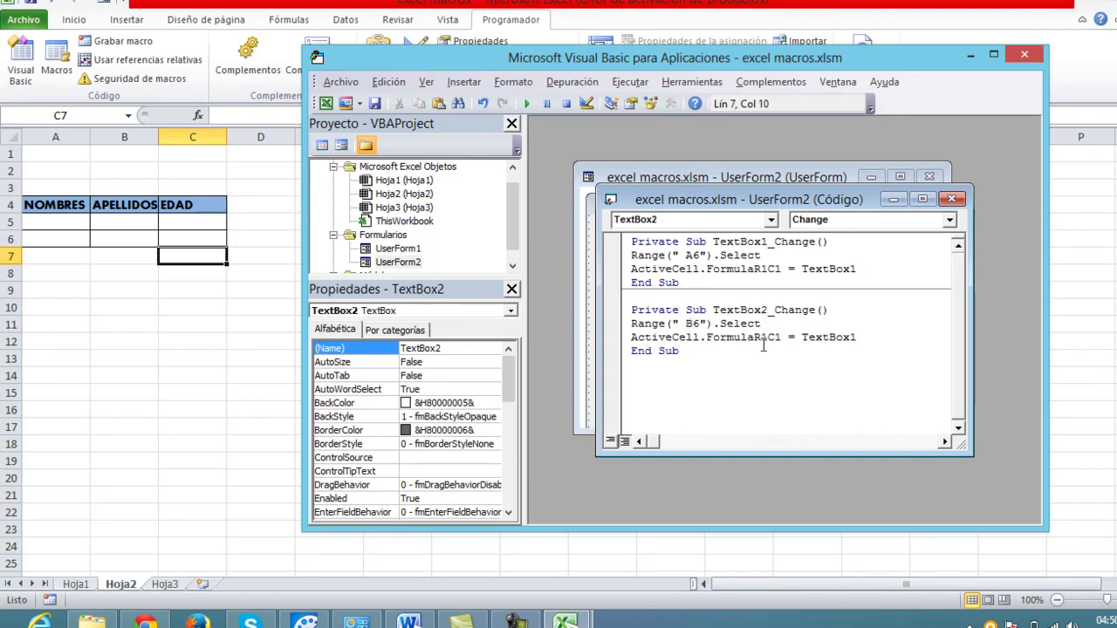
pyautogui.click(855, 340)
pyautogui.press('BackSpace')
pyautogui.click(951, 199)
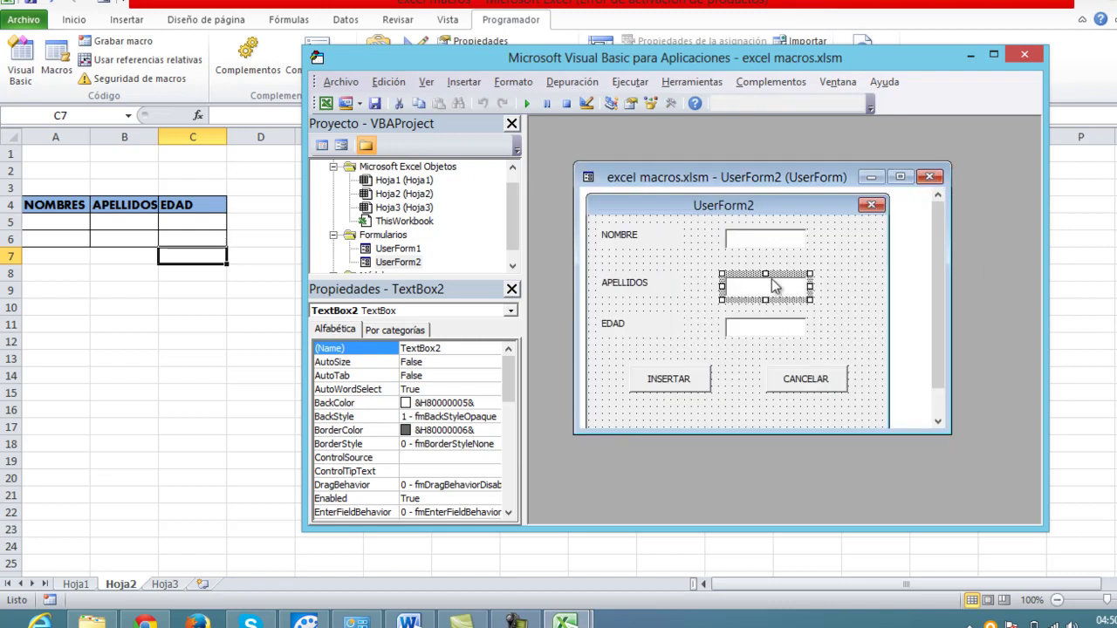
# Step: Create TextBox3_Change for the EDAD box, writing TextBox3 into cell C6
pyautogui.doubleClick(745, 332)
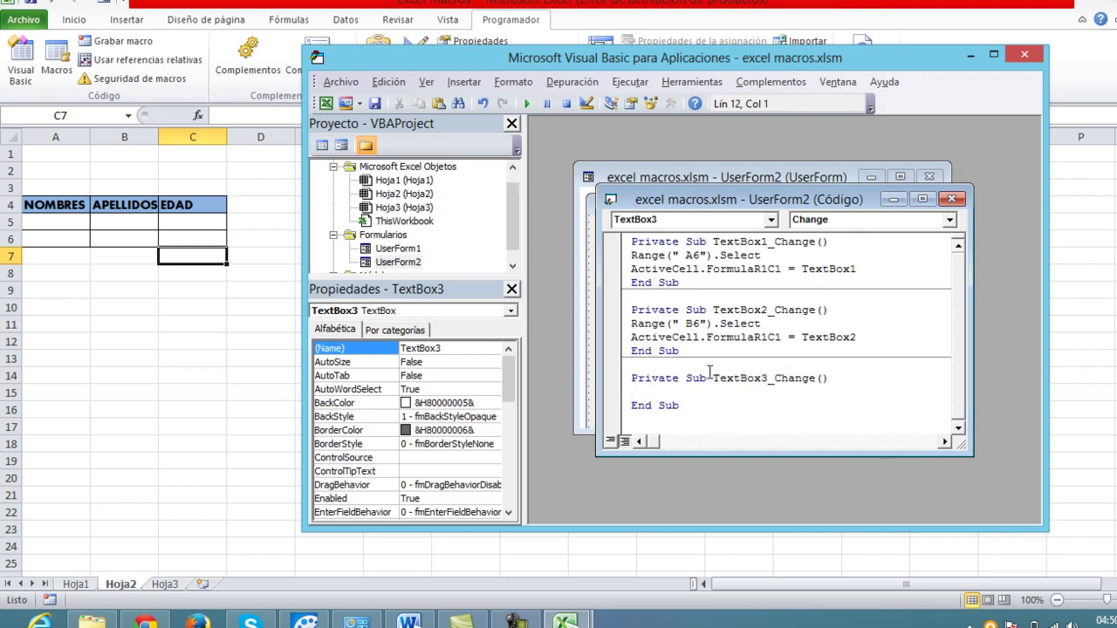
pyautogui.moveTo(630, 324); pyautogui.dragTo(856, 334)
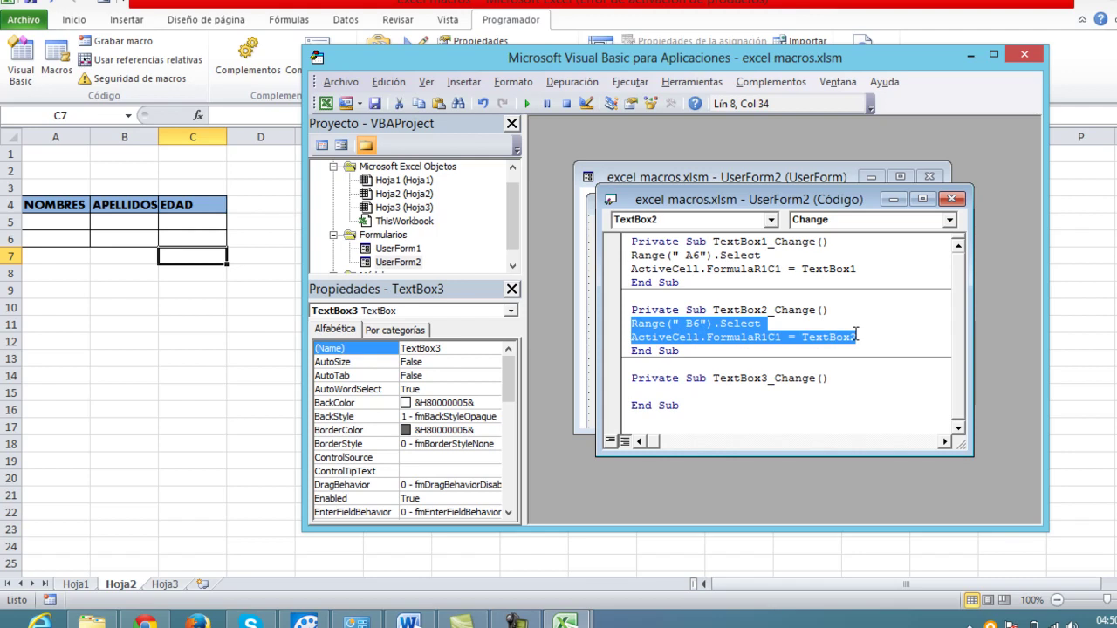
pyautogui.click(651, 392)
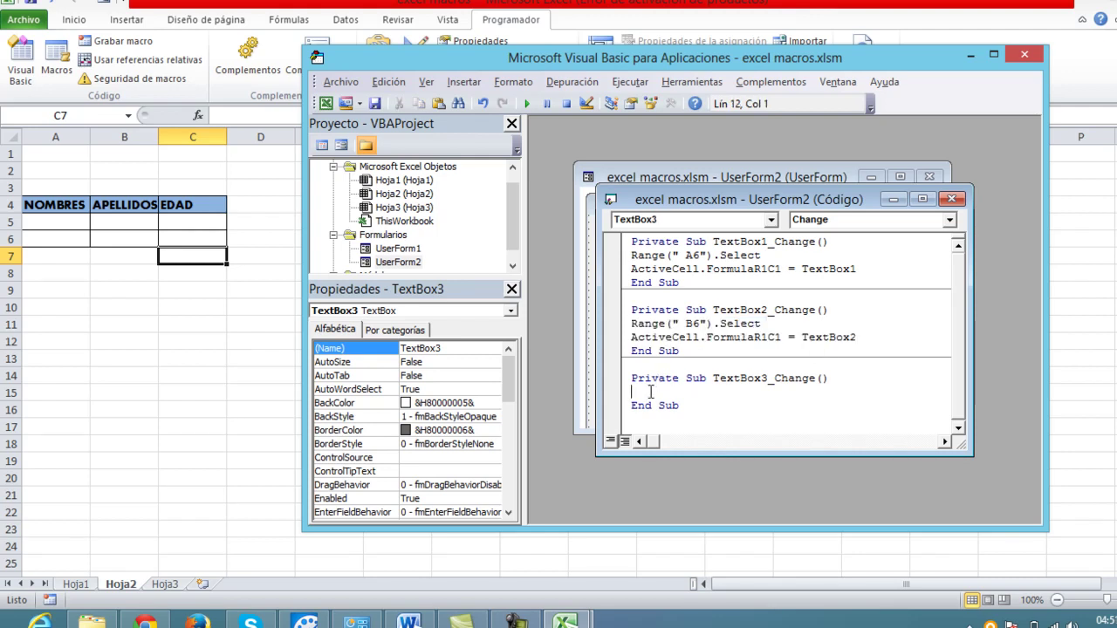
pyautogui.write('Range(" B6").Select ActiveCell.FormulaR1C1 = TextBox2')
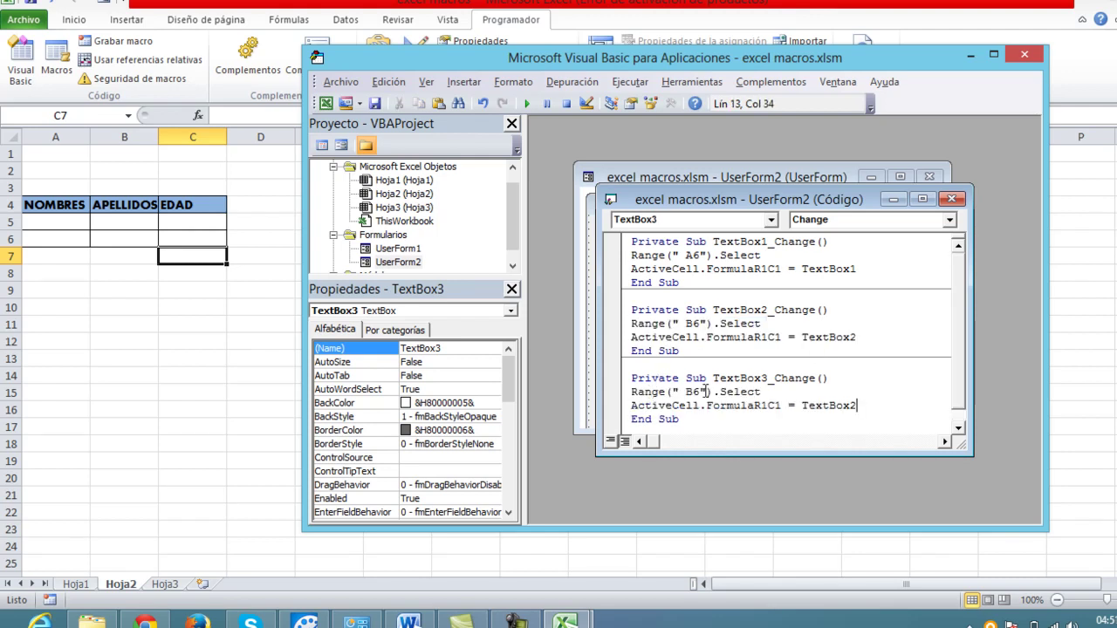
pyautogui.click(692, 392)
pyautogui.press('BackSpace')
pyautogui.write('C')
pyautogui.click(857, 405)
pyautogui.press('BackSpace')
# Step: Generate an empty CommandButton1_Click routine for the INSERTAR button from the UserForm designer
pyautogui.click(951, 200)
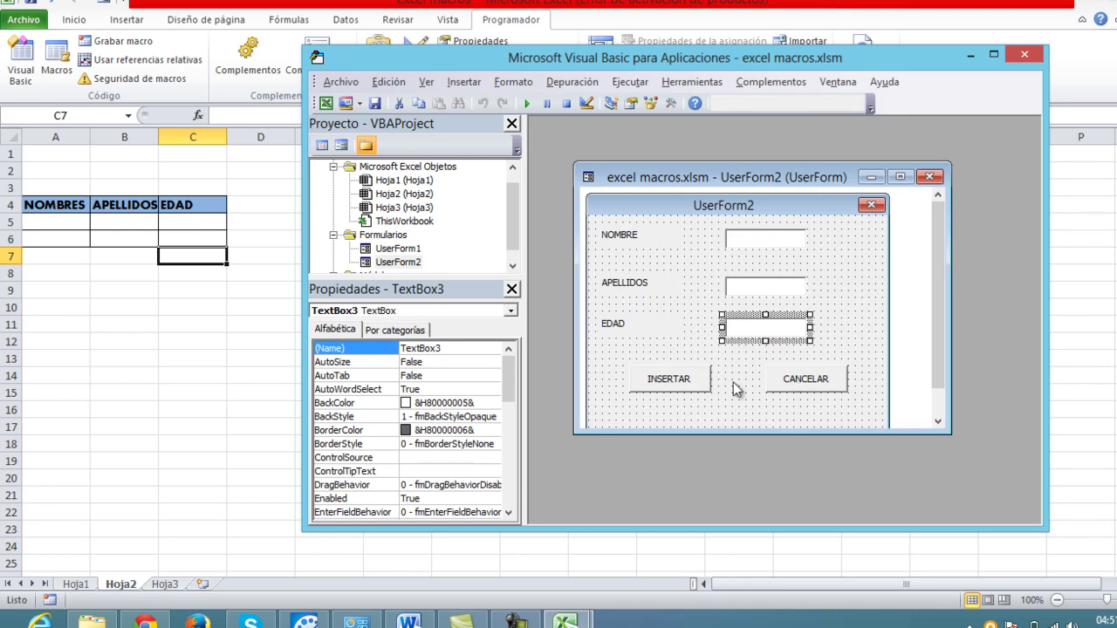
pyautogui.click(671, 389)
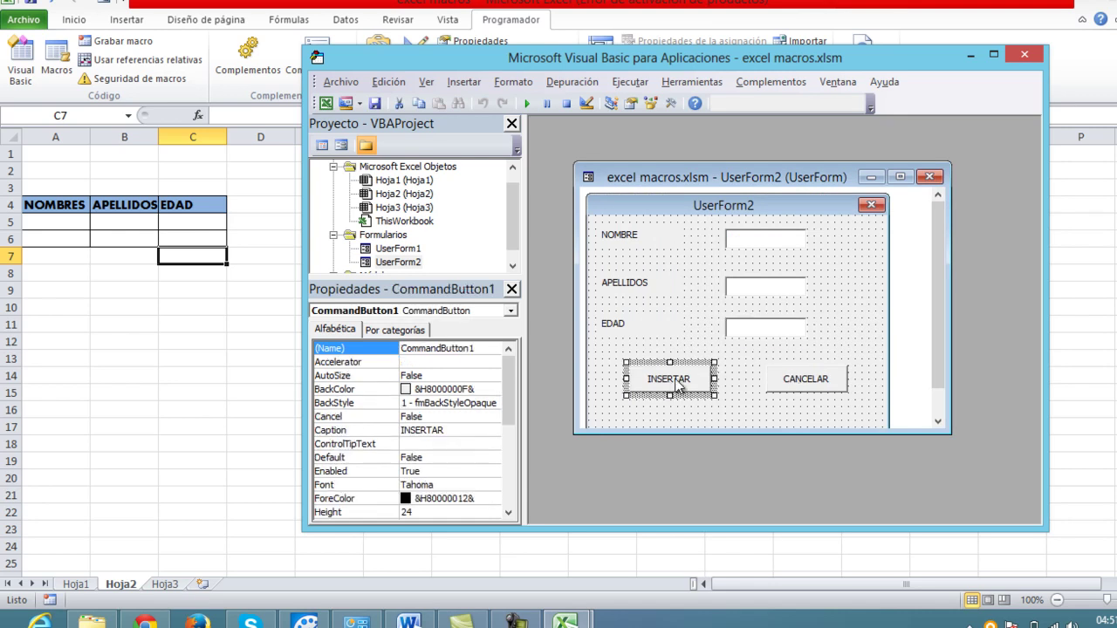
pyautogui.doubleClick(678, 386)
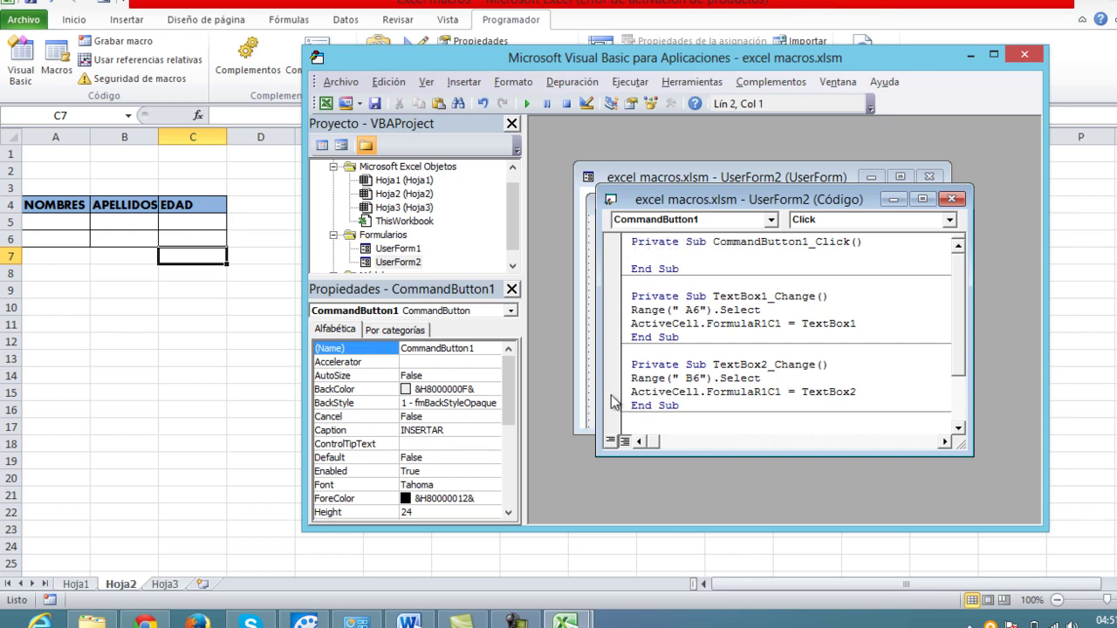
# Step: Copy the Selection.EntireRow.Insert and TextBox1 = Empaty lines from the Word notes
pyautogui.click(412, 621)
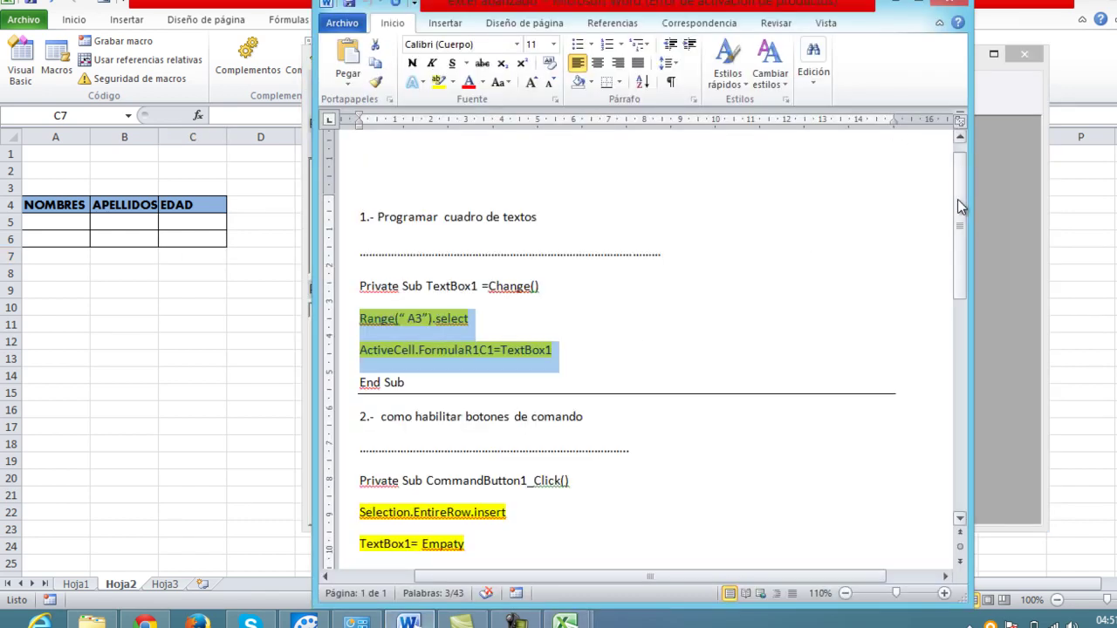
pyautogui.moveTo(953, 198); pyautogui.dragTo(960, 252)
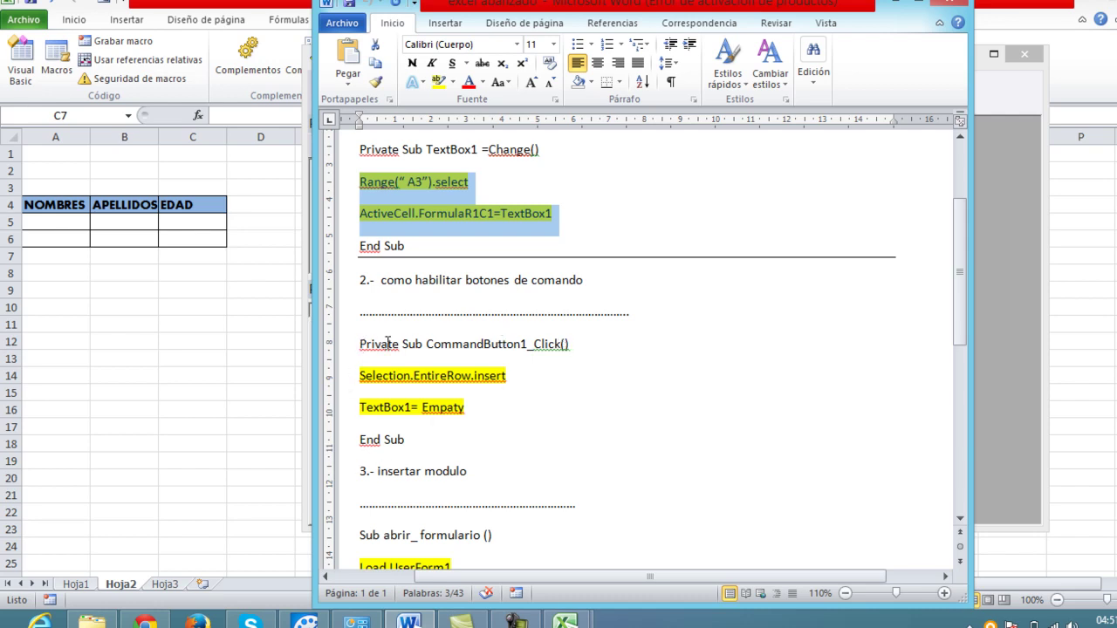
pyautogui.moveTo(353, 371); pyautogui.dragTo(489, 408)
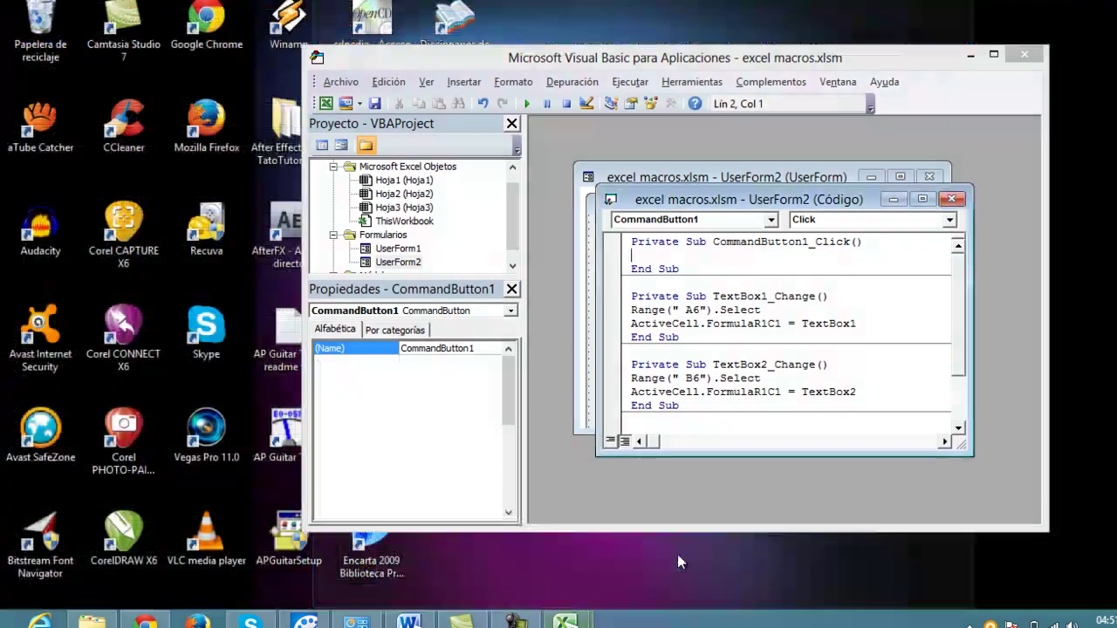
pyautogui.moveTo(517, 622)
pyautogui.click(677, 554)
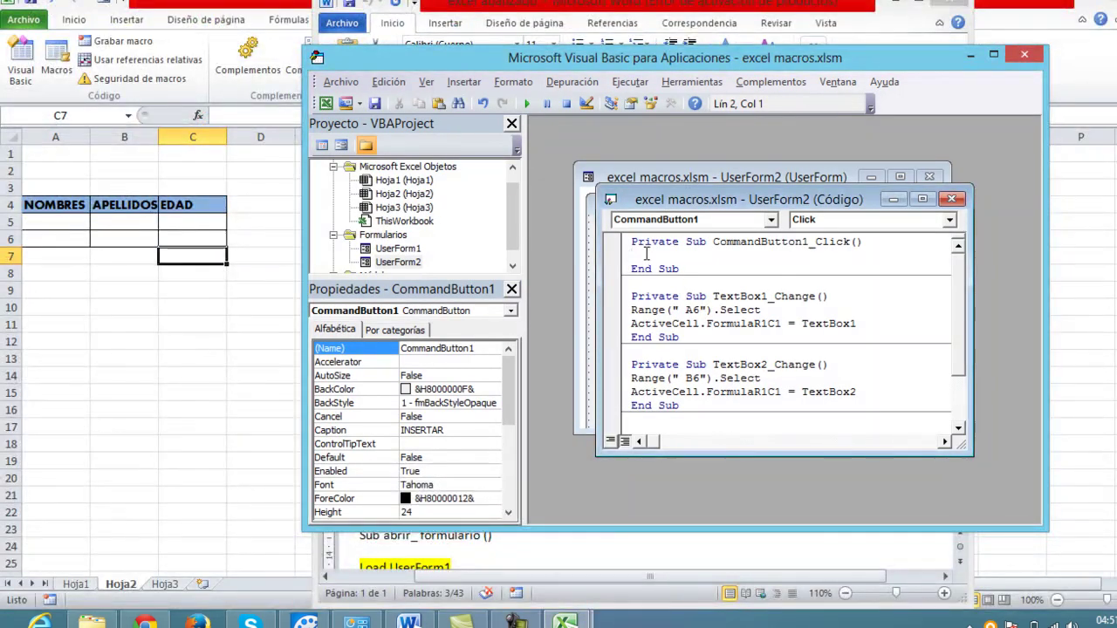
# Step: Paste the lines into CommandButton1_Click and duplicate the TextBox1 = Empaty line twice
pyautogui.write('Selection.EntireRow.Insert TextBox1 = Empaty')
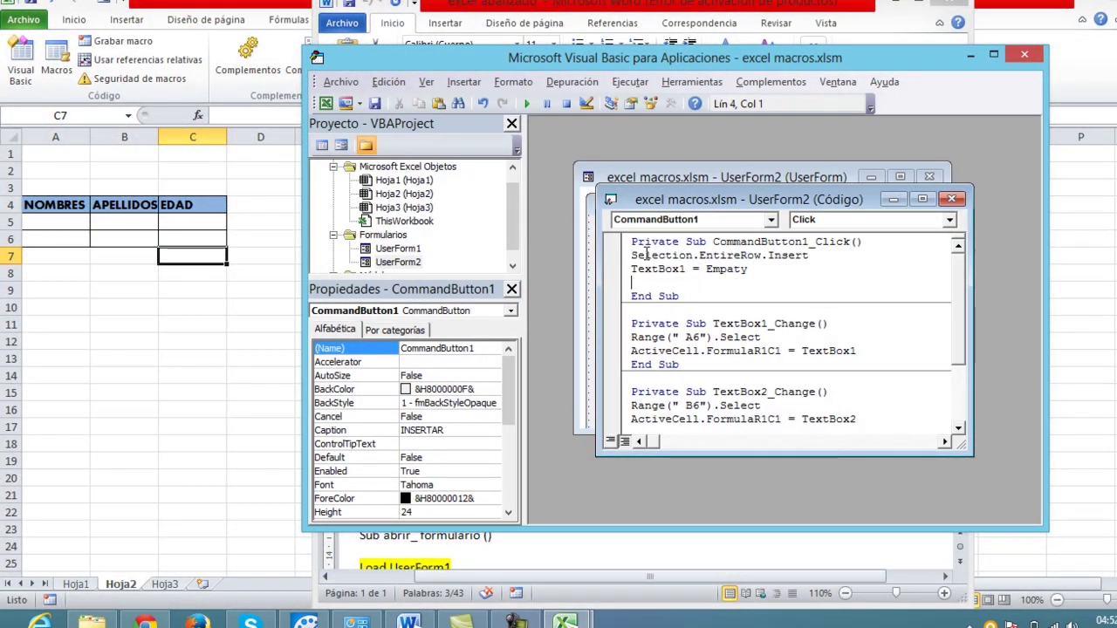
pyautogui.click(632, 296)
pyautogui.press('BackSpace')
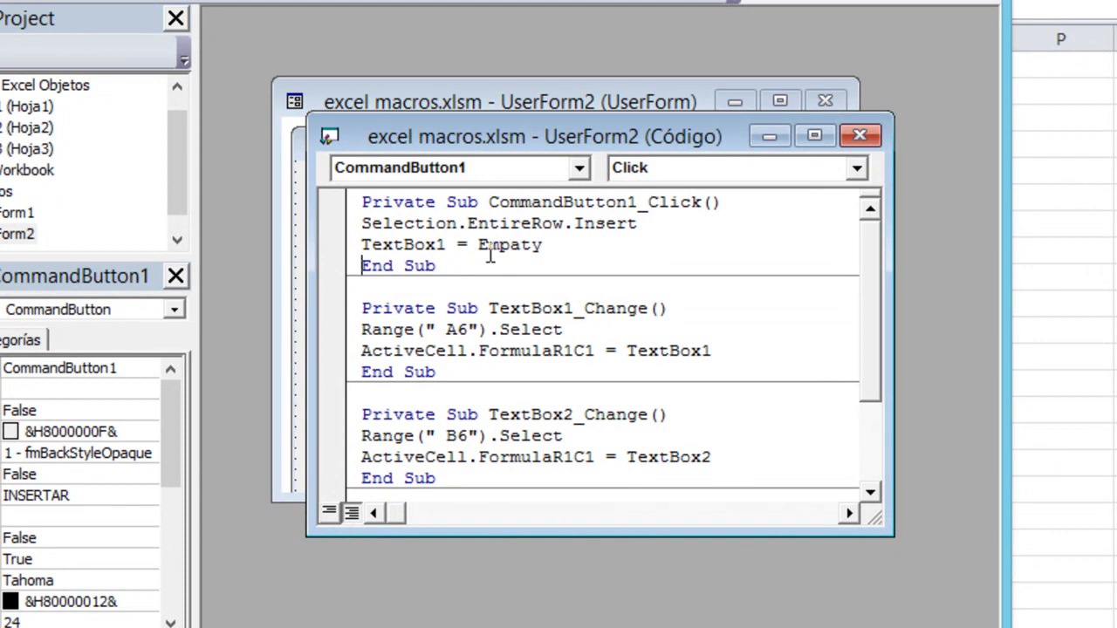
pyautogui.moveTo(367, 244); pyautogui.dragTo(546, 249)
pyautogui.hotkey('ctrl', 'c')
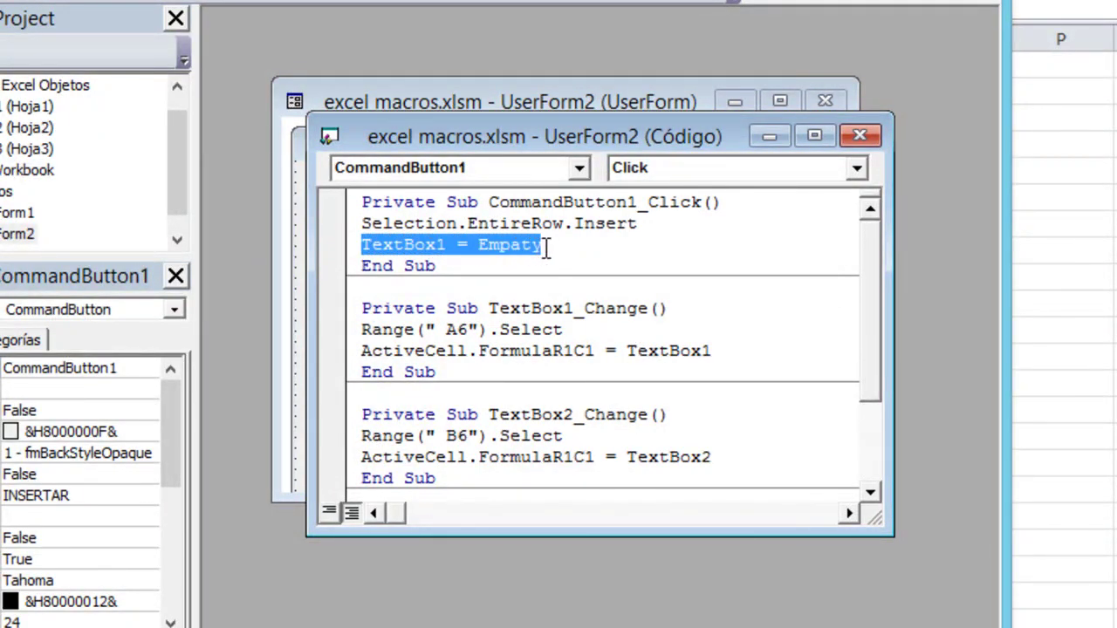
pyautogui.click(546, 249)
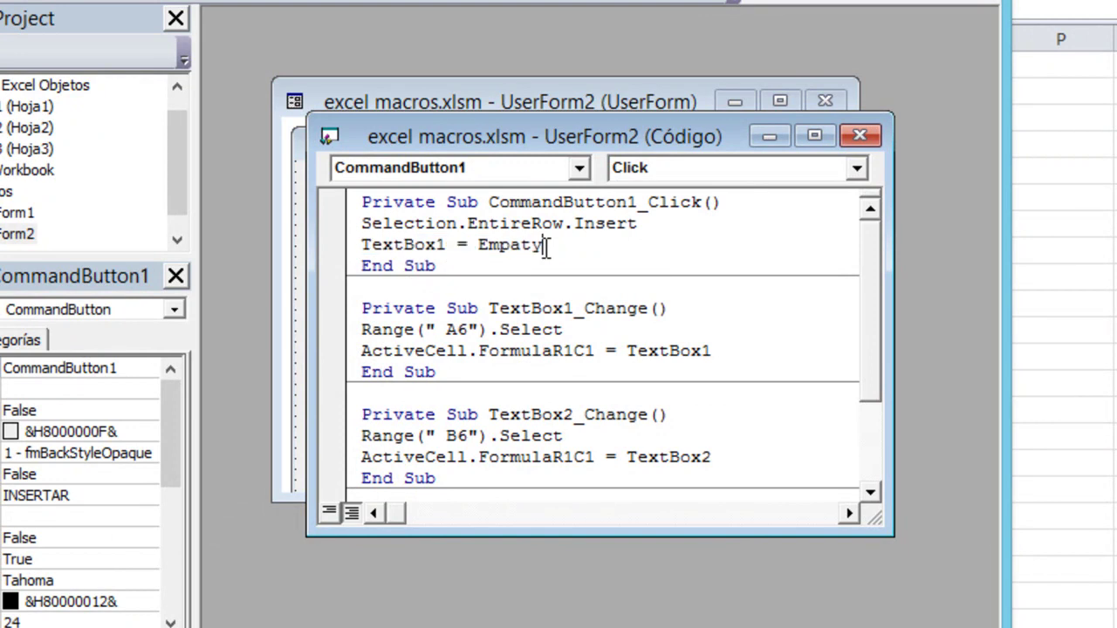
pyautogui.press('Return')
pyautogui.hotkey('ctrl', 'v')
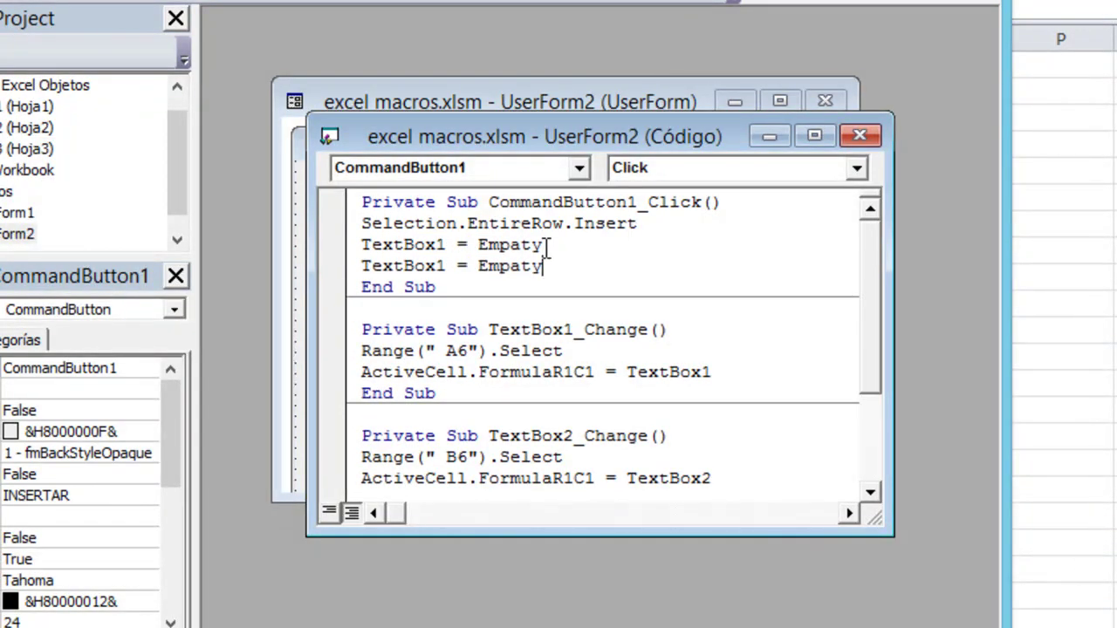
pyautogui.press('Return')
pyautogui.hotkey('ctrl', 'v')
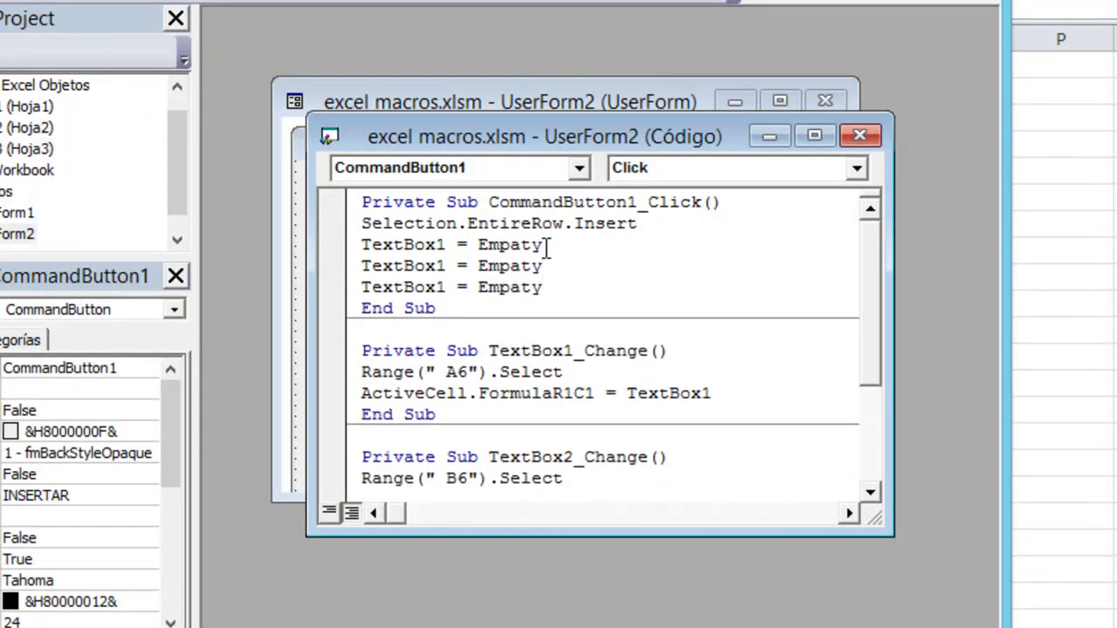
# Step: Renumber the copied lines to TextBox2 and TextBox3, then close the code window
pyautogui.click(446, 265)
pyautogui.press('BackSpace')
pyautogui.write('2')
pyautogui.click(452, 288)
pyautogui.press('BackSpace')
pyautogui.write('3')
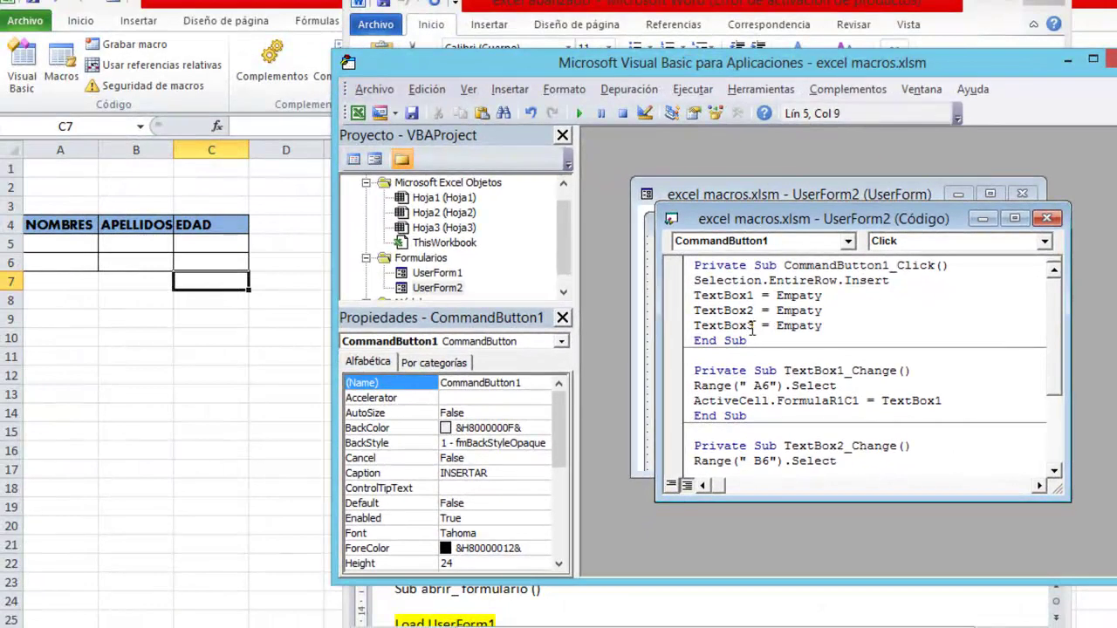
pyautogui.click(1047, 218)
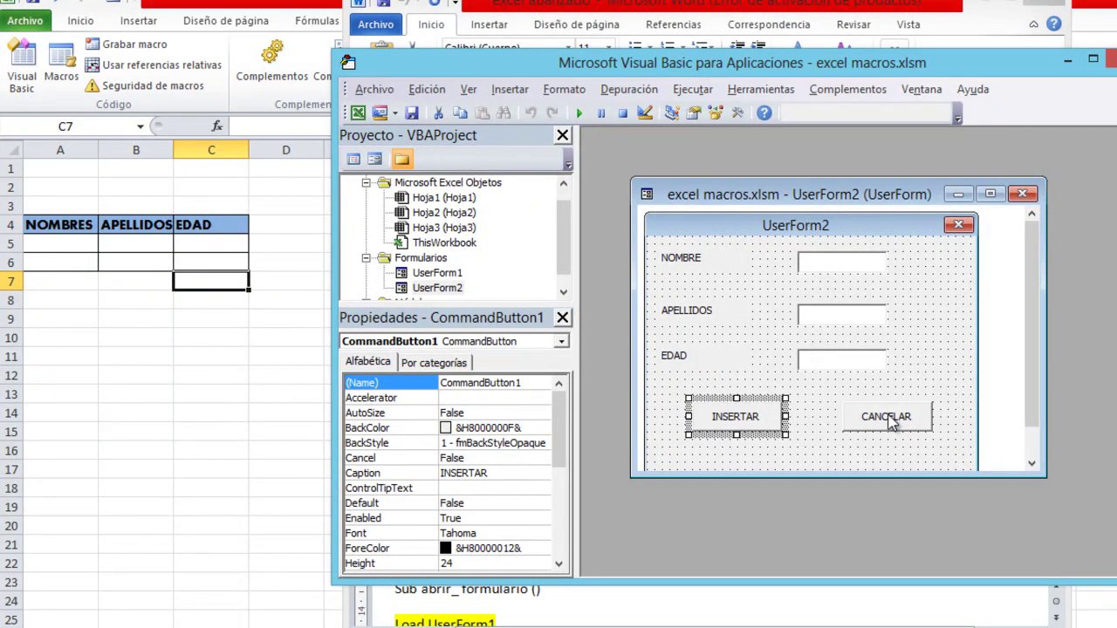
# Step: Fill CANCELAR's CommandButton2_Click with the three TextBox1–3 = Empaty lines from INSERTAR's routine
pyautogui.doubleClick(890, 419)
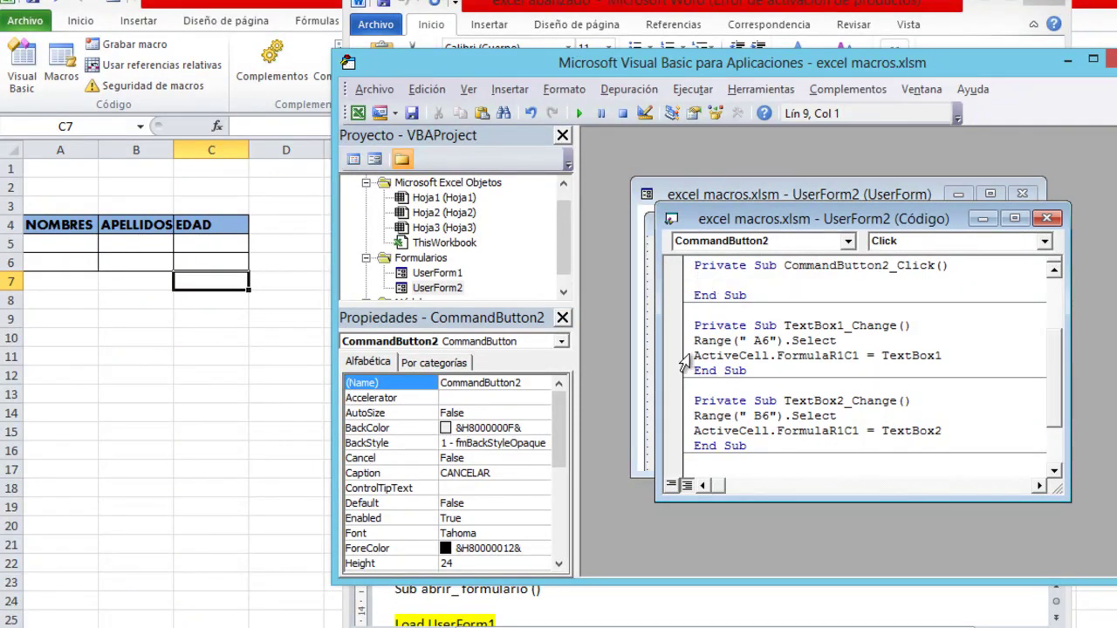
pyautogui.click(1046, 218)
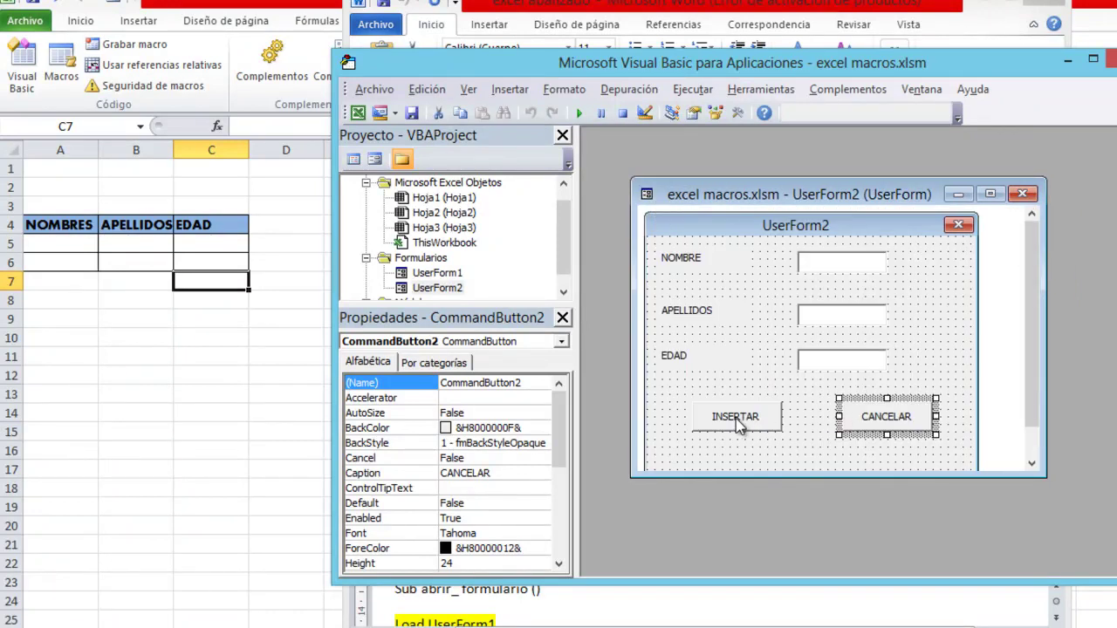
pyautogui.doubleClick(866, 422)
pyautogui.doubleClick(749, 420)
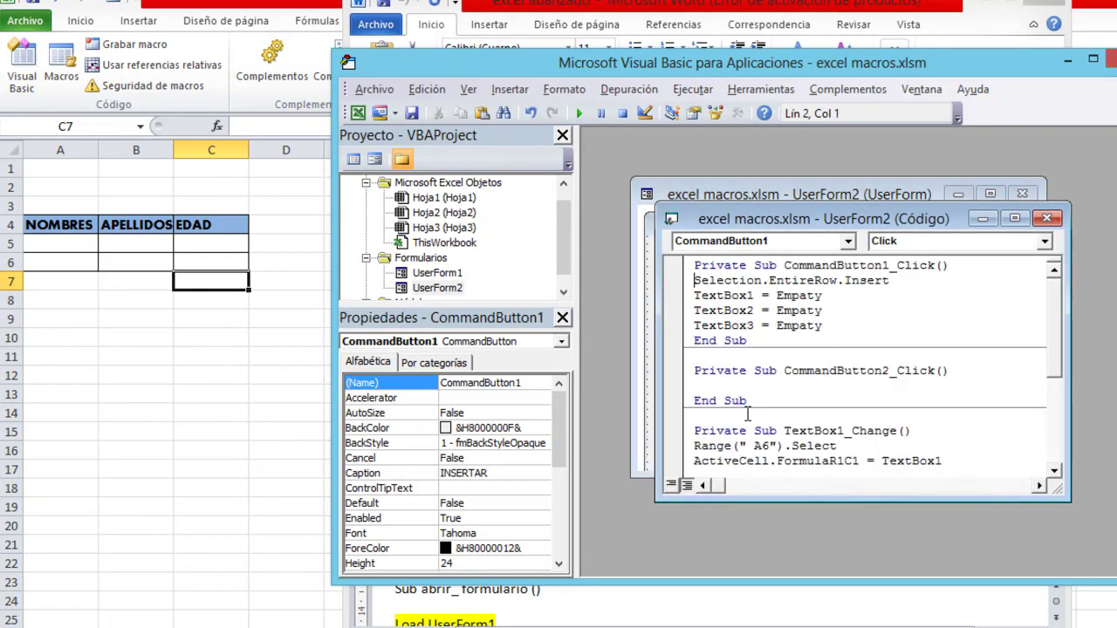
pyautogui.click(701, 386)
pyautogui.moveTo(694, 296); pyautogui.dragTo(825, 328)
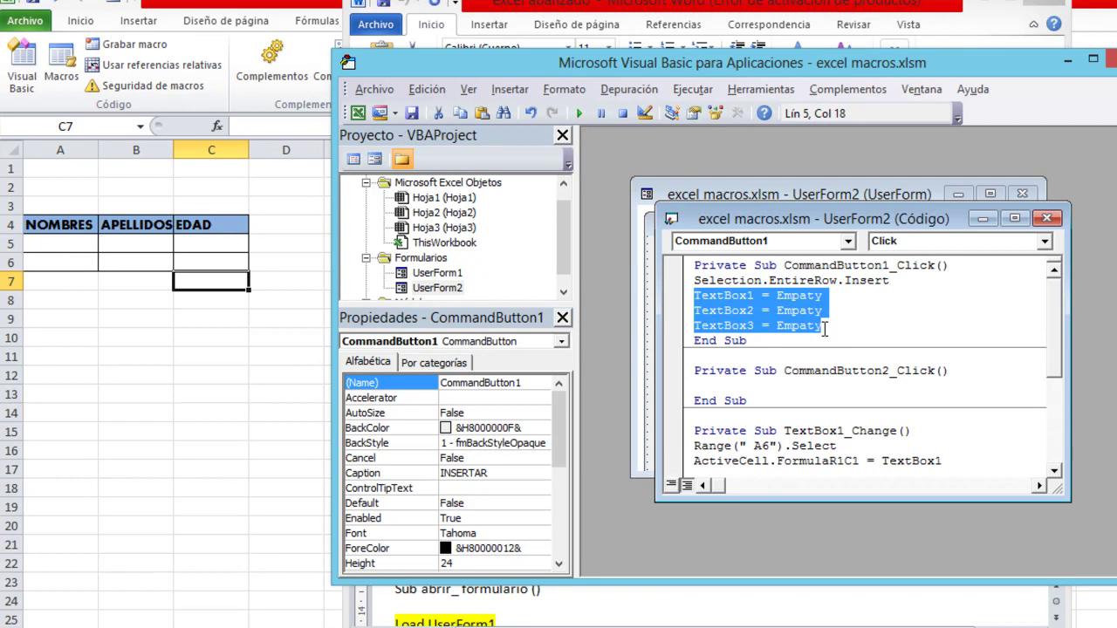
pyautogui.click(715, 385)
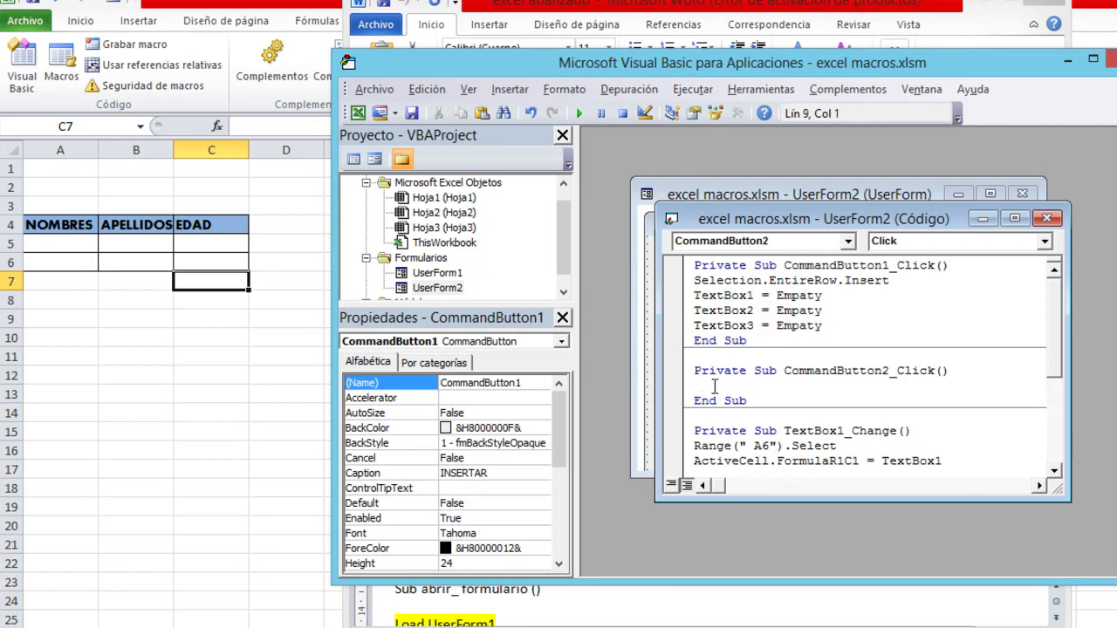
pyautogui.write('TextBox1 = Empaty TextBox2 = Empaty TextBox3 = Empaty')
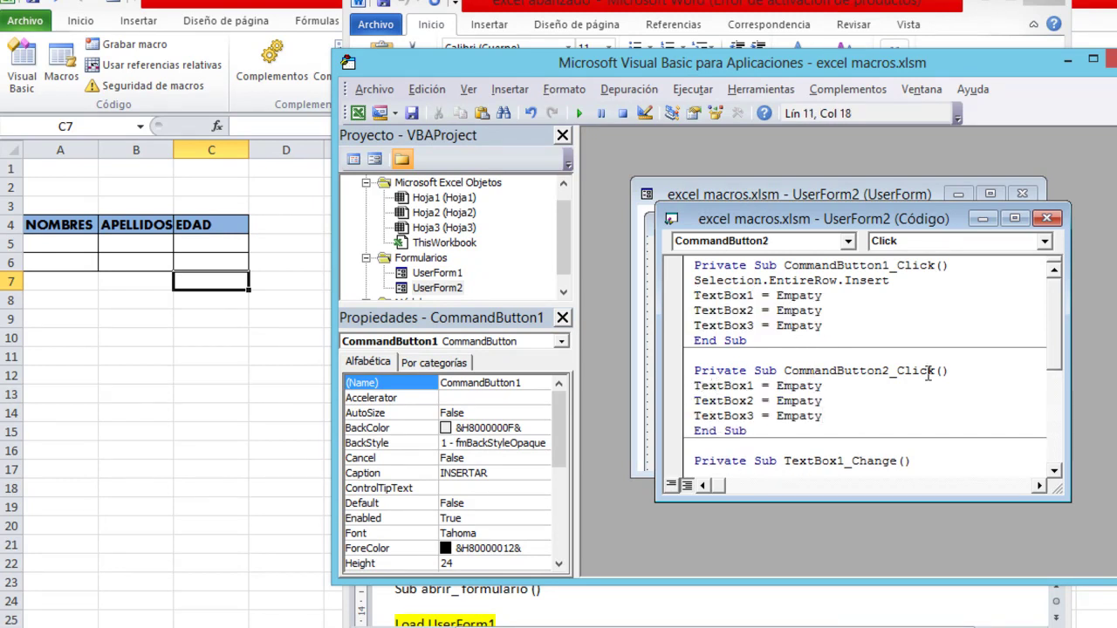
pyautogui.click(1047, 219)
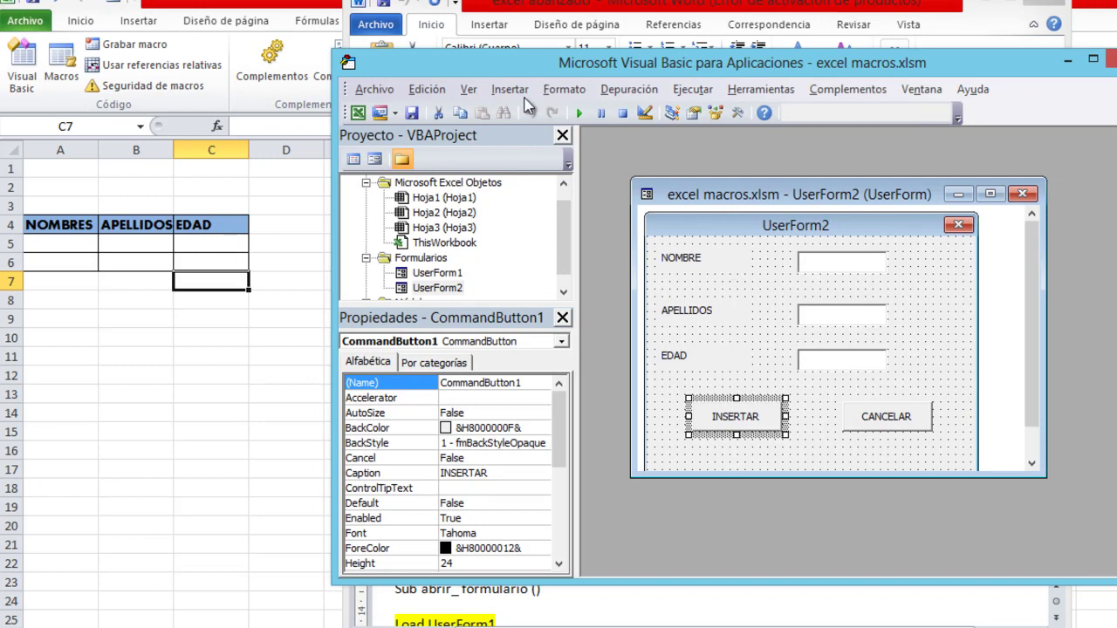
# Step: Run the form, enter the first person's name, surname and age 26, and insert the row
pyautogui.click(576, 114)
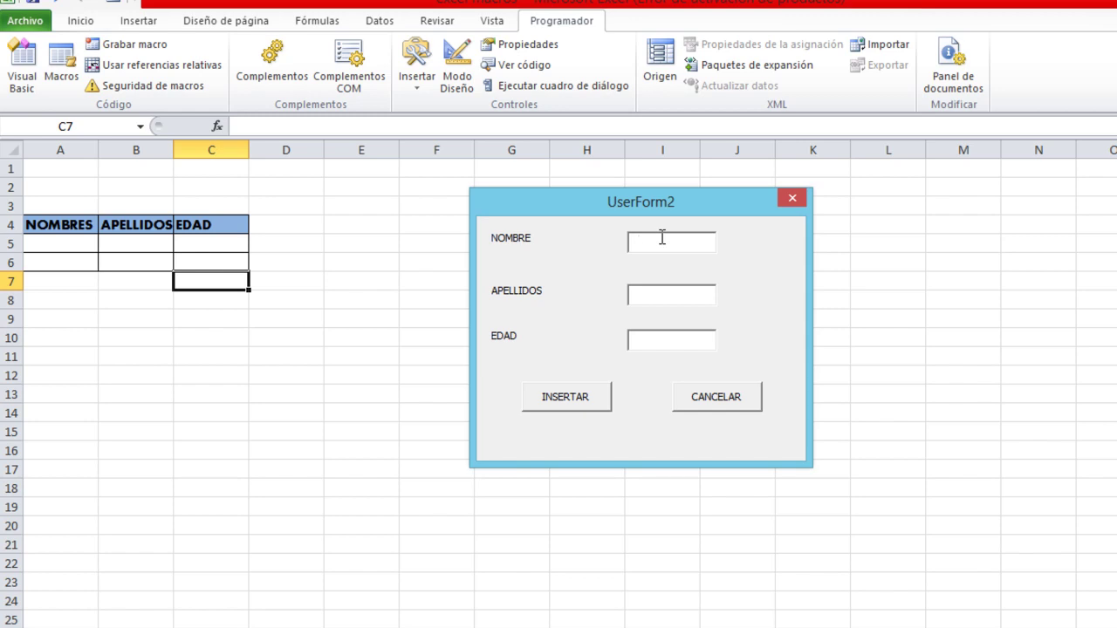
pyautogui.write('C')
pyautogui.press('BackSpace')
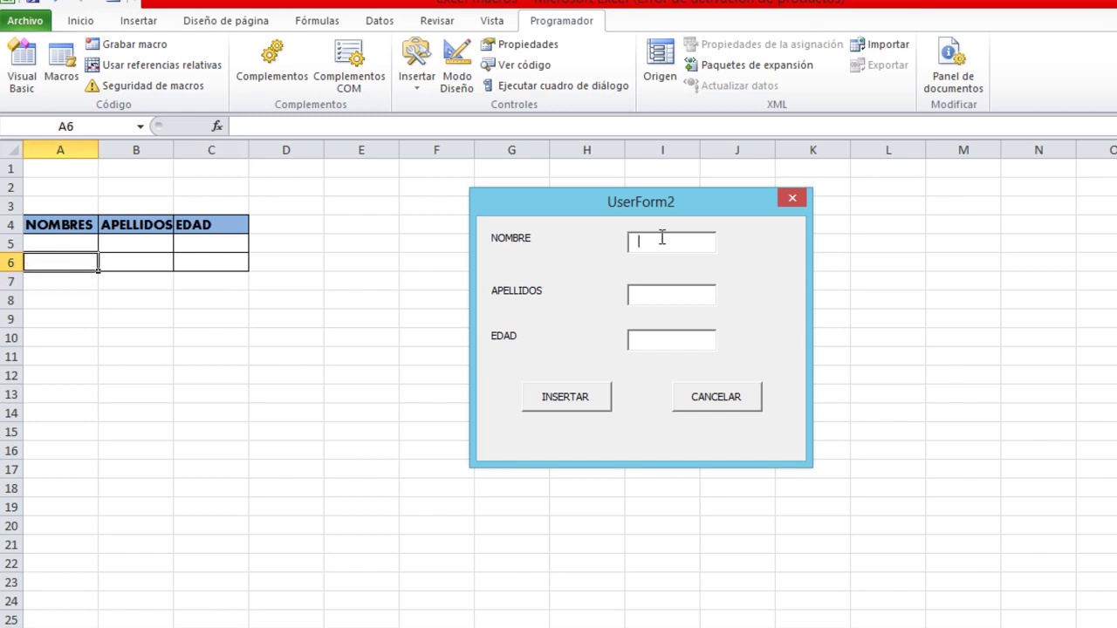
pyautogui.write('christian')
pyautogui.press('Tab')
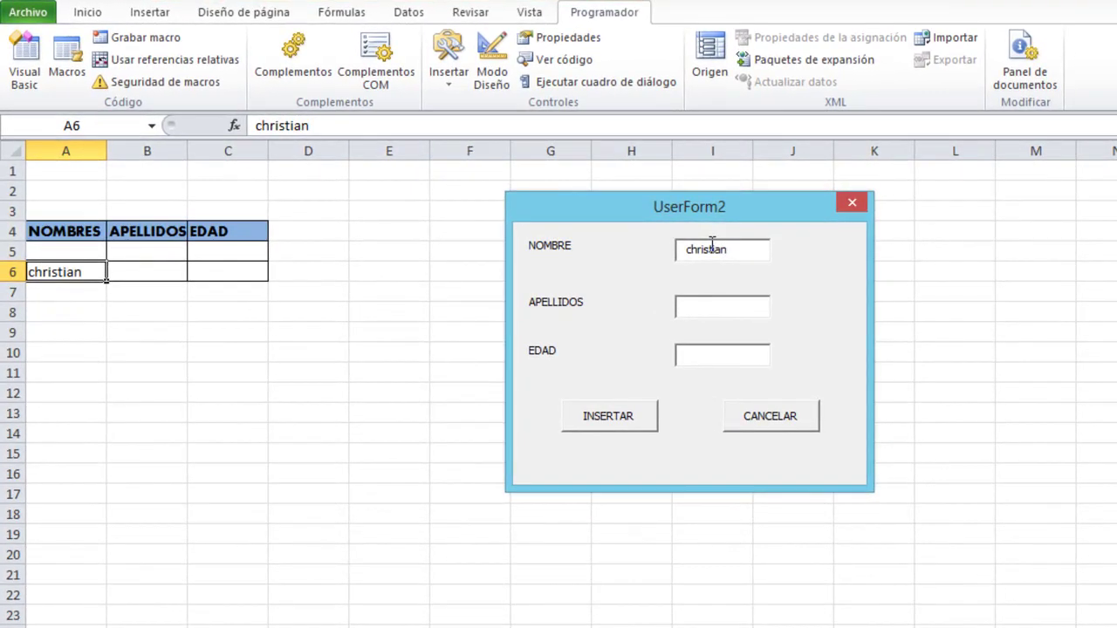
pyautogui.write('astogr')
pyautogui.press('BackSpace')
pyautogui.press('BackSpace')
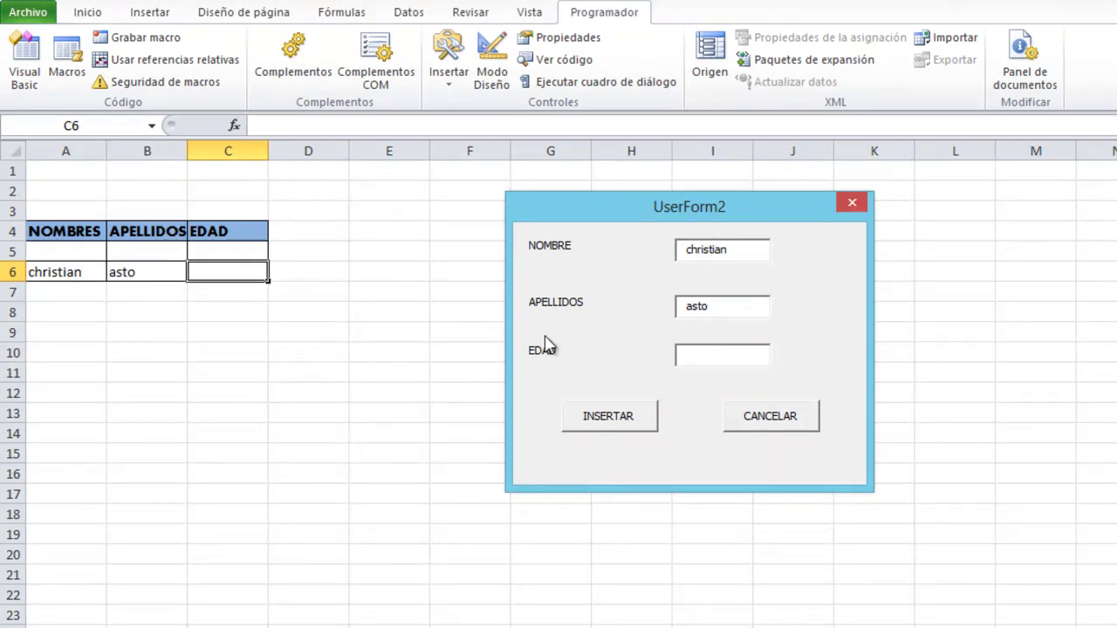
pyautogui.write('26')
pyautogui.click(608, 423)
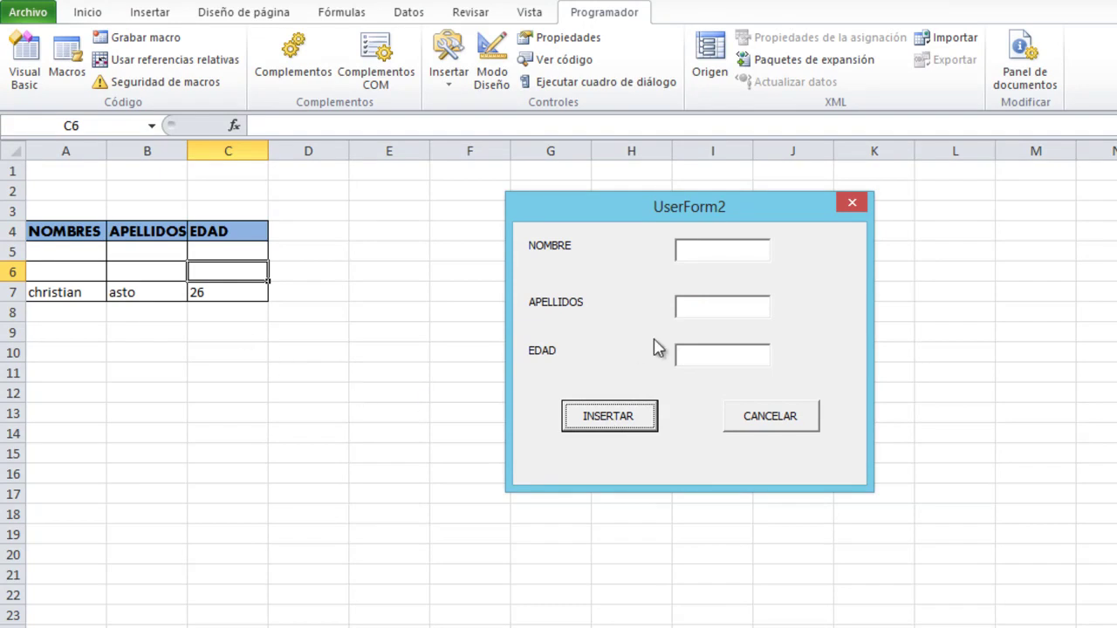
pyautogui.click(701, 250)
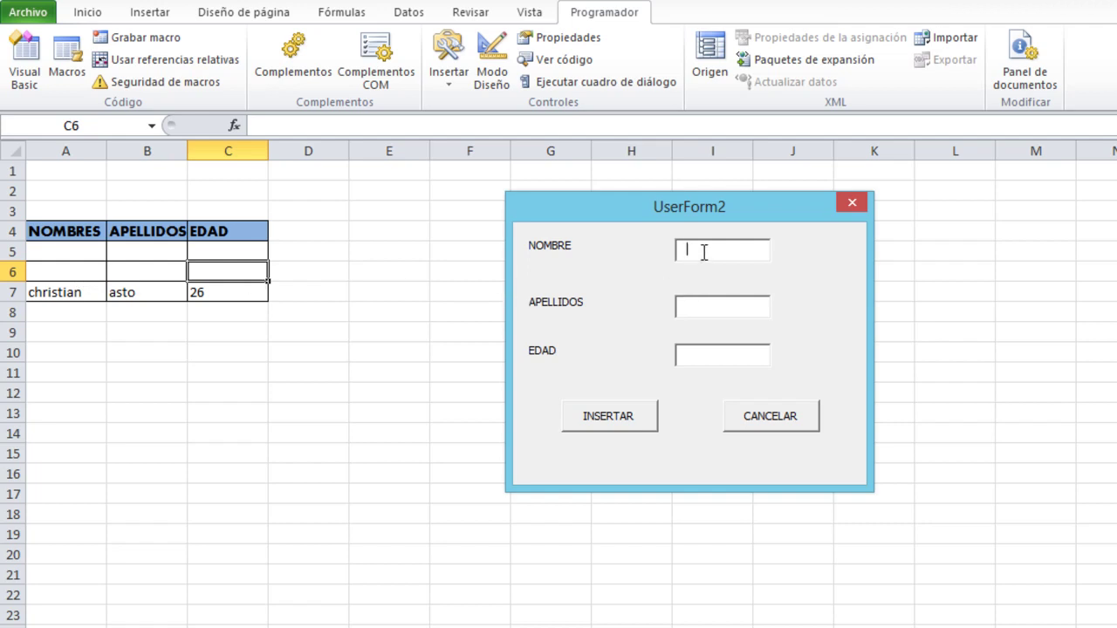
# Step: Enter a second person's name, surname and age 28, and insert it into the table
pyautogui.write('maria')
pyautogui.press('Tab')
pyautogui.write('condori')
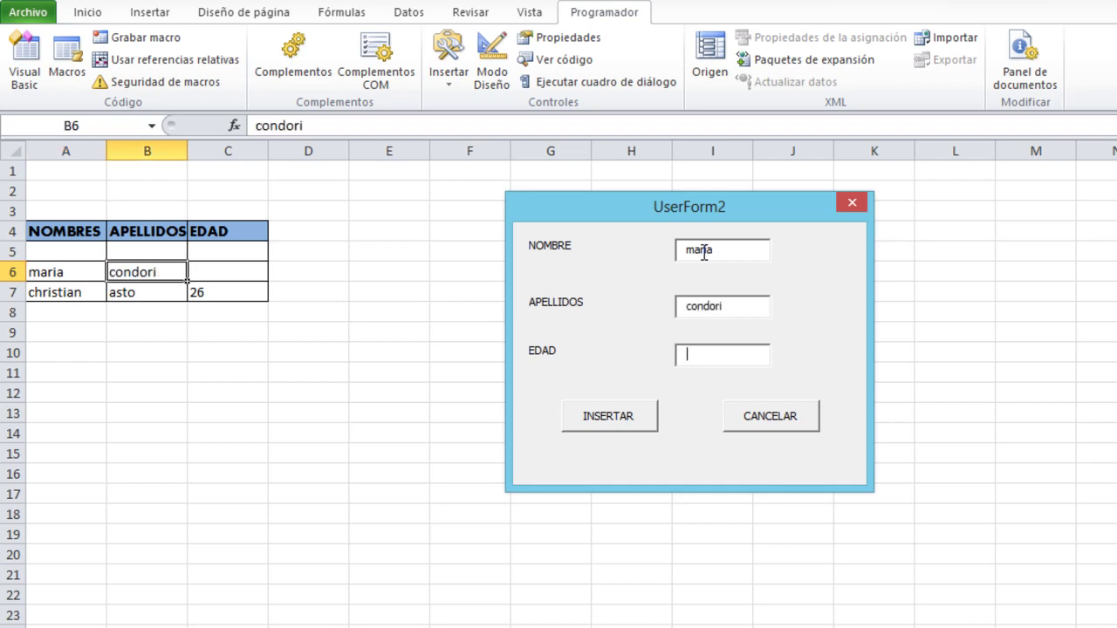
pyautogui.press('Tab')
pyautogui.write('28')
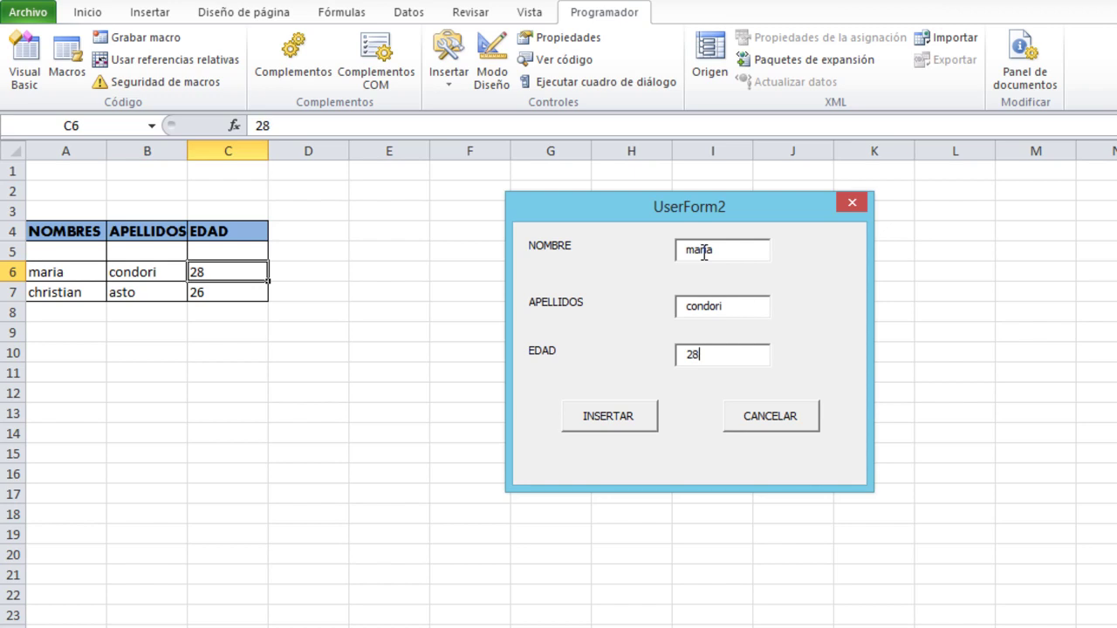
pyautogui.click(632, 420)
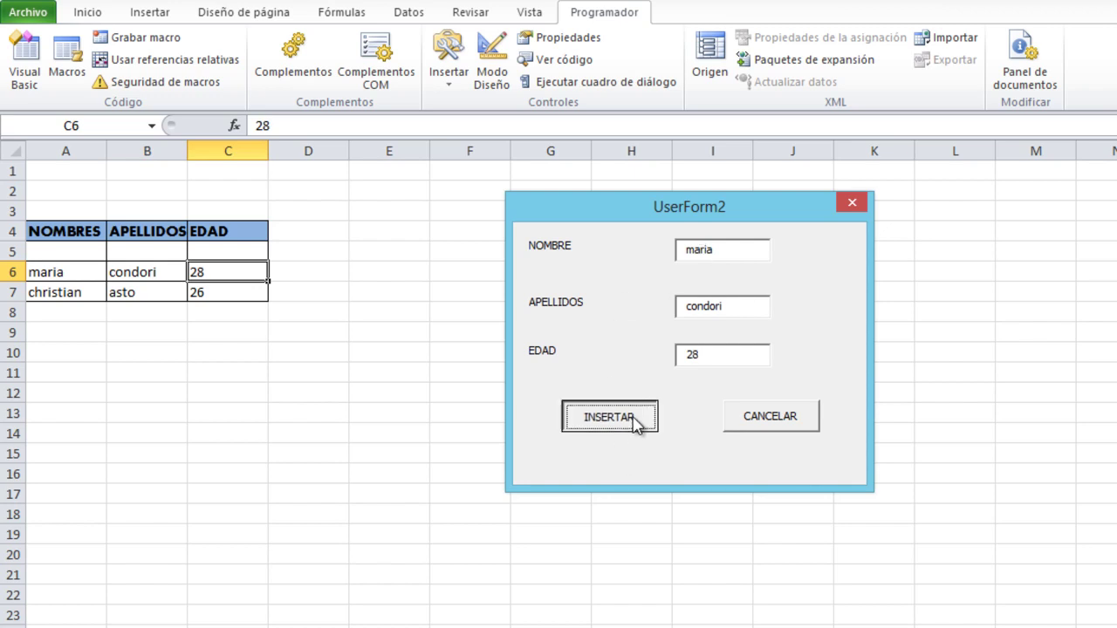
# Step: Enter a third person's name, surname and age 30, and insert it into the table
pyautogui.click(697, 249)
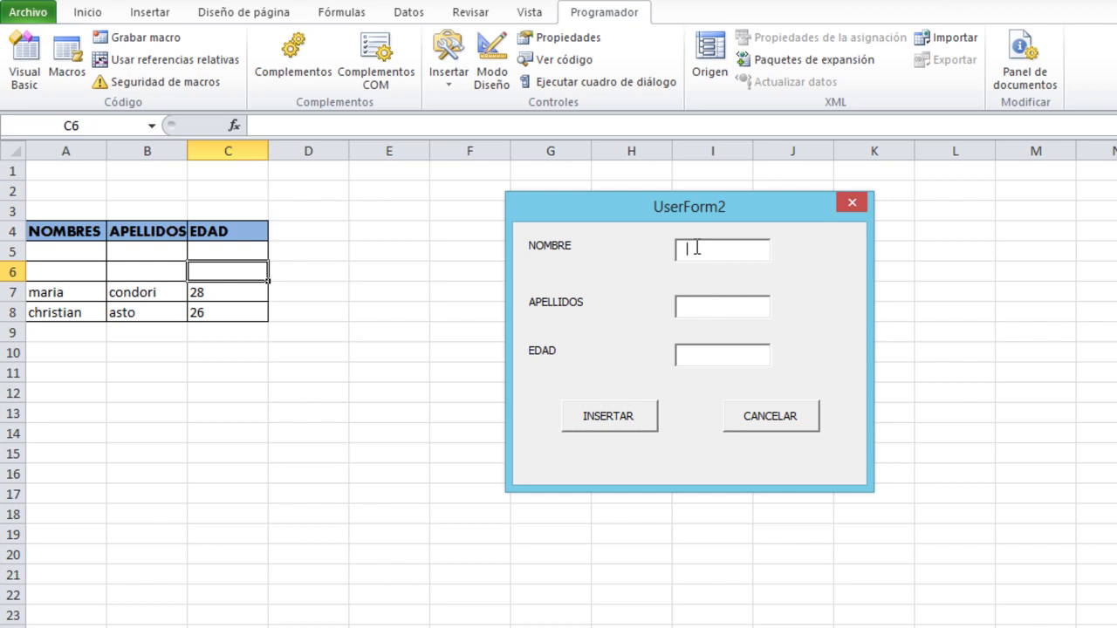
pyautogui.write('alci')
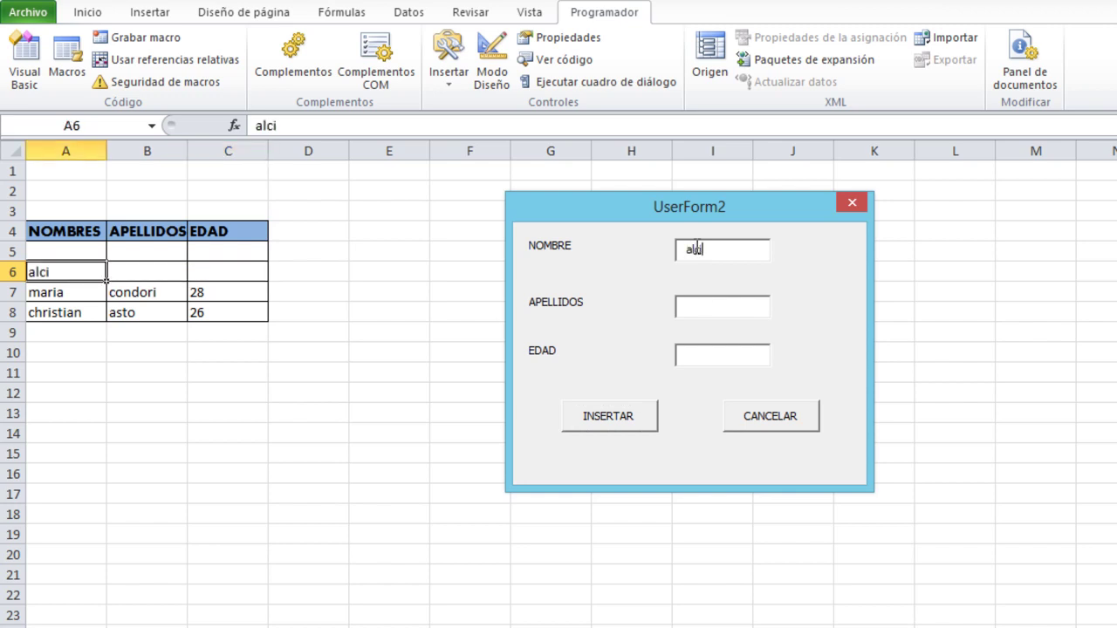
pyautogui.write('des')
pyautogui.press('Tab')
pyautogui.write('gracia')
pyautogui.press('Tab')
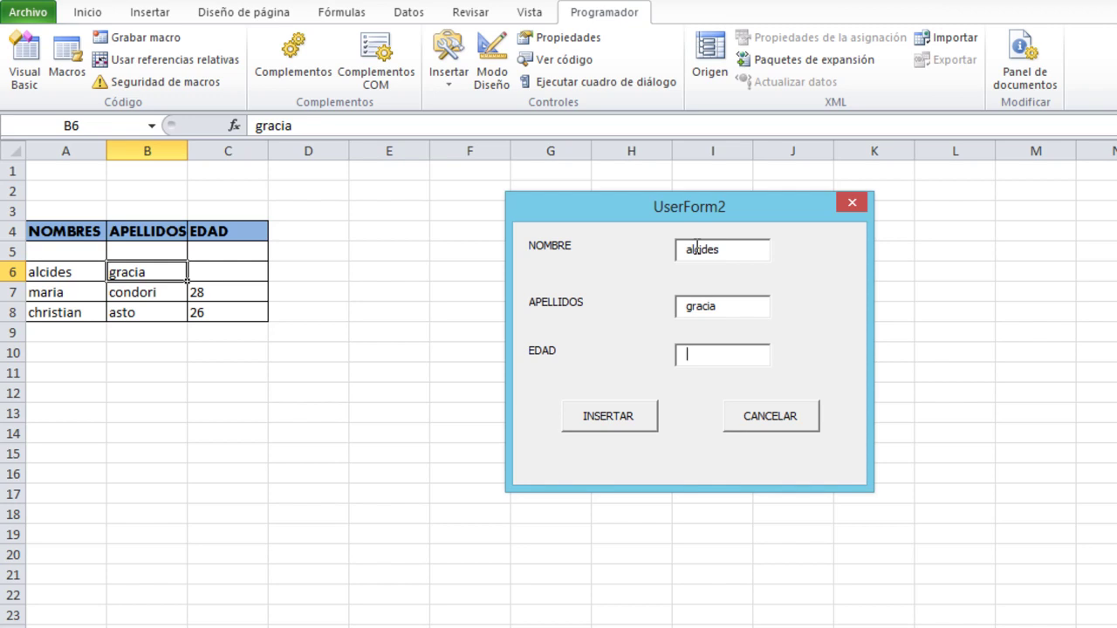
pyautogui.write('30')
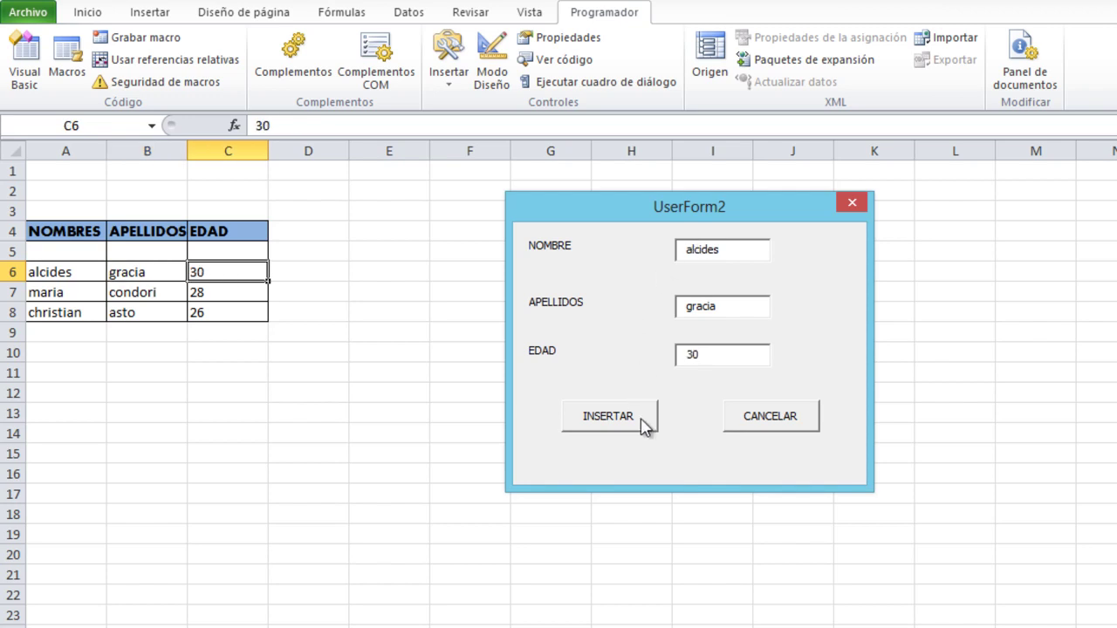
pyautogui.click(644, 424)
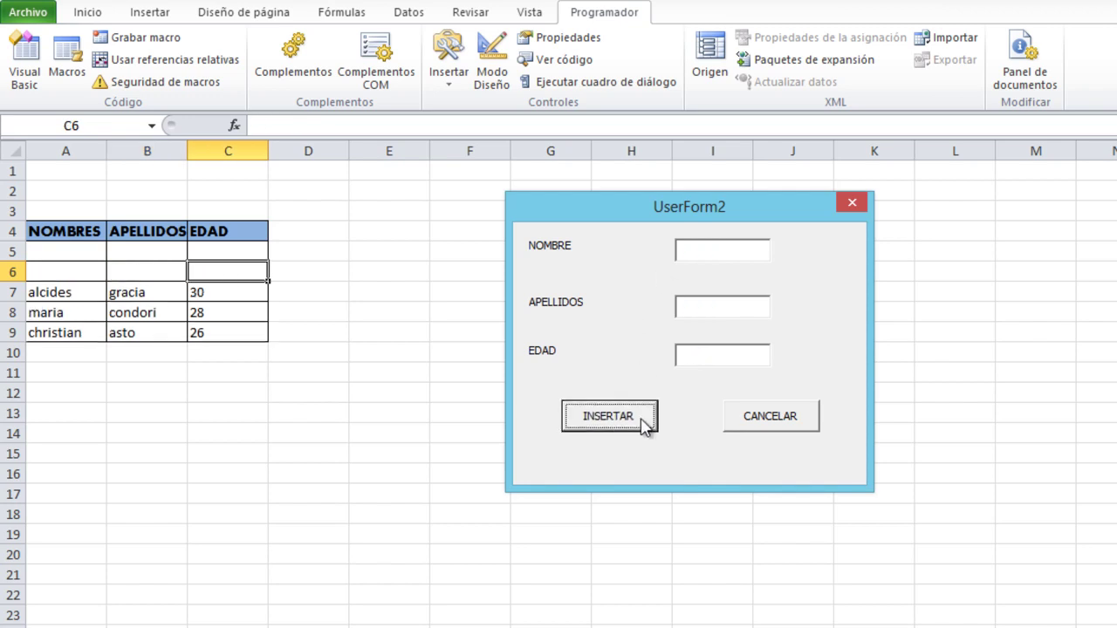
# Step: Fill in a fourth person aged 19, then cancel to clear the form without inserting
pyautogui.click(702, 256)
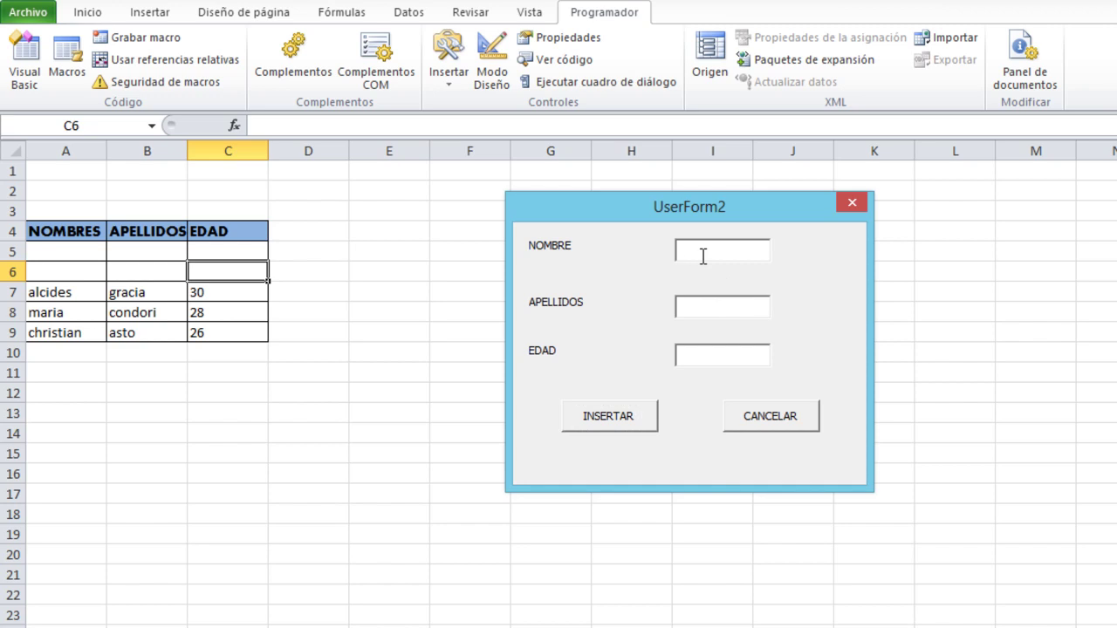
pyautogui.write('zamuel')
pyautogui.press('Tab')
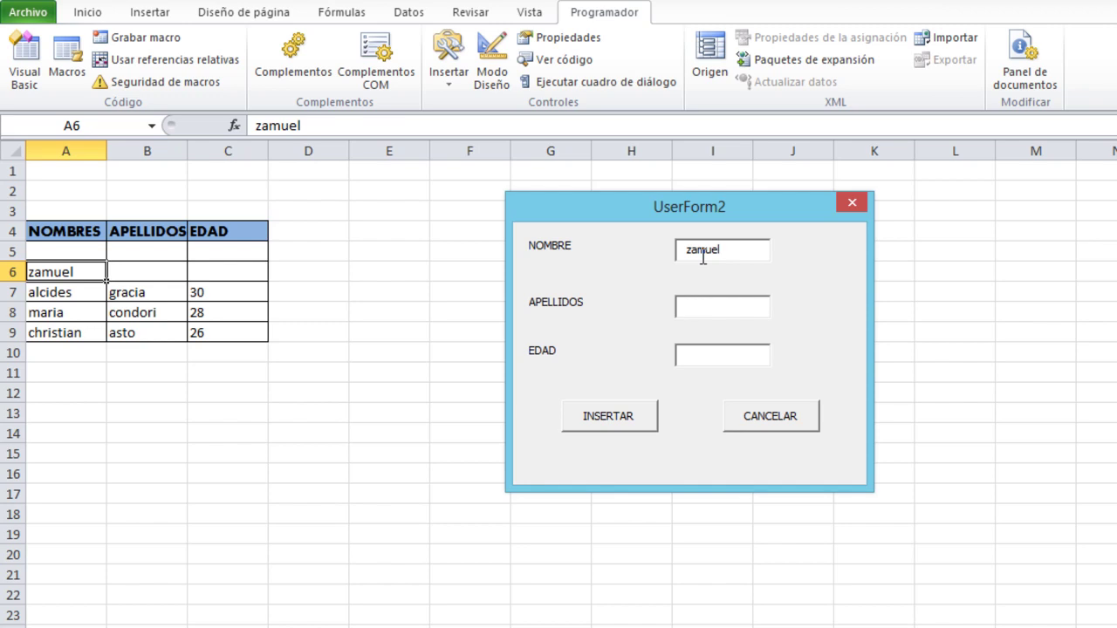
pyautogui.write('padilla')
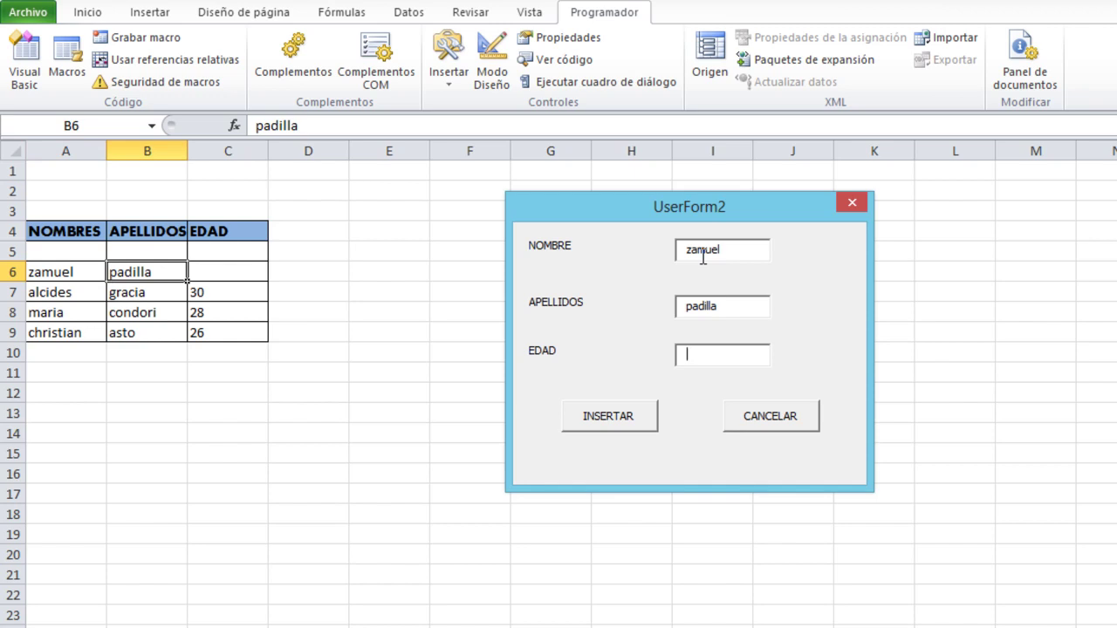
pyautogui.press('Tab')
pyautogui.write('19')
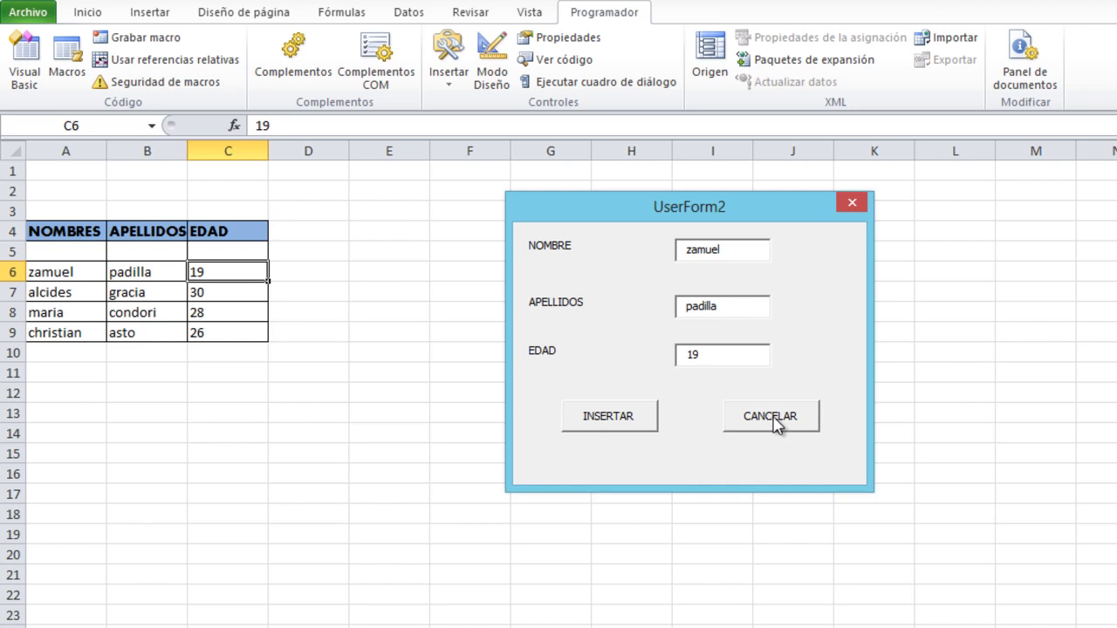
pyautogui.click(776, 425)
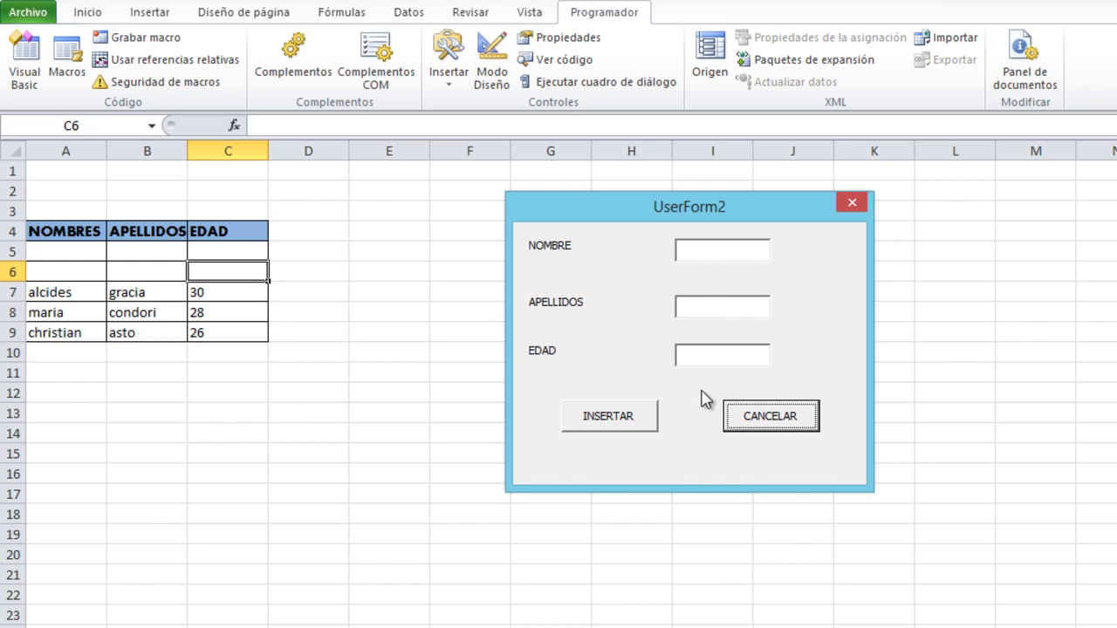
# Step: Close UserForm2 and hide the Visual Basic editor so only the Hoja2 table shows
pyautogui.click(848, 204)
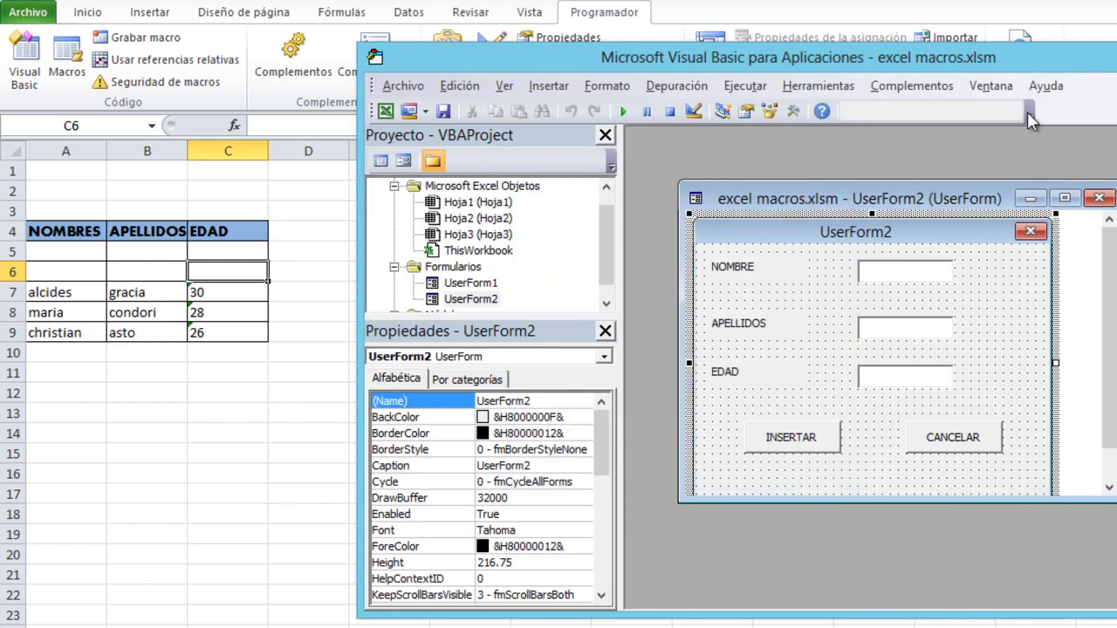
pyautogui.hotkey('alt', 'F11')
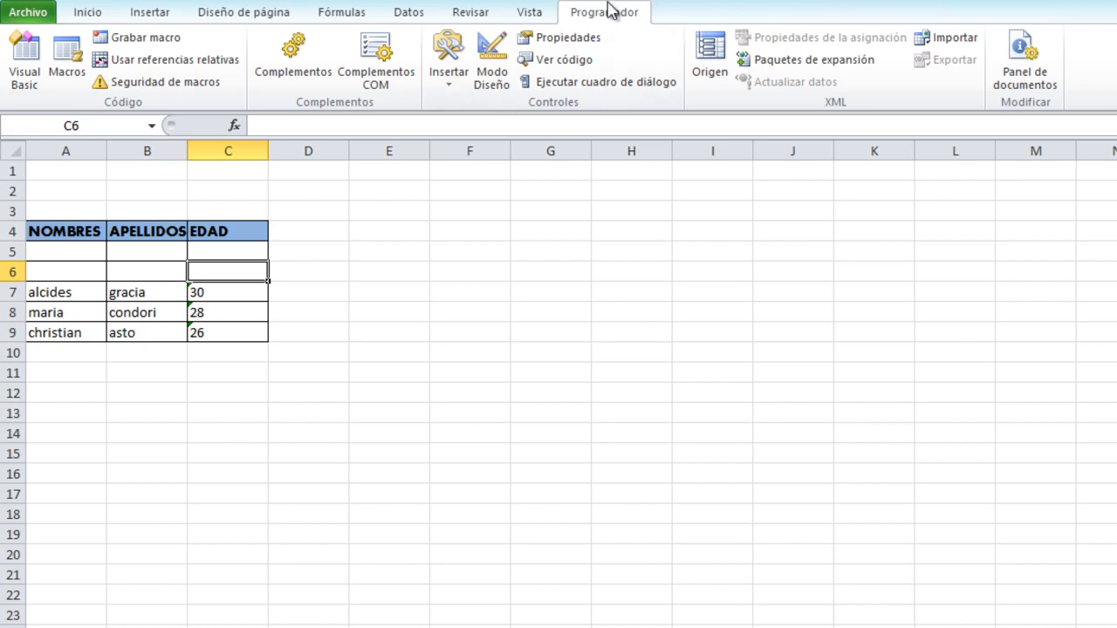
pyautogui.click(25, 70)
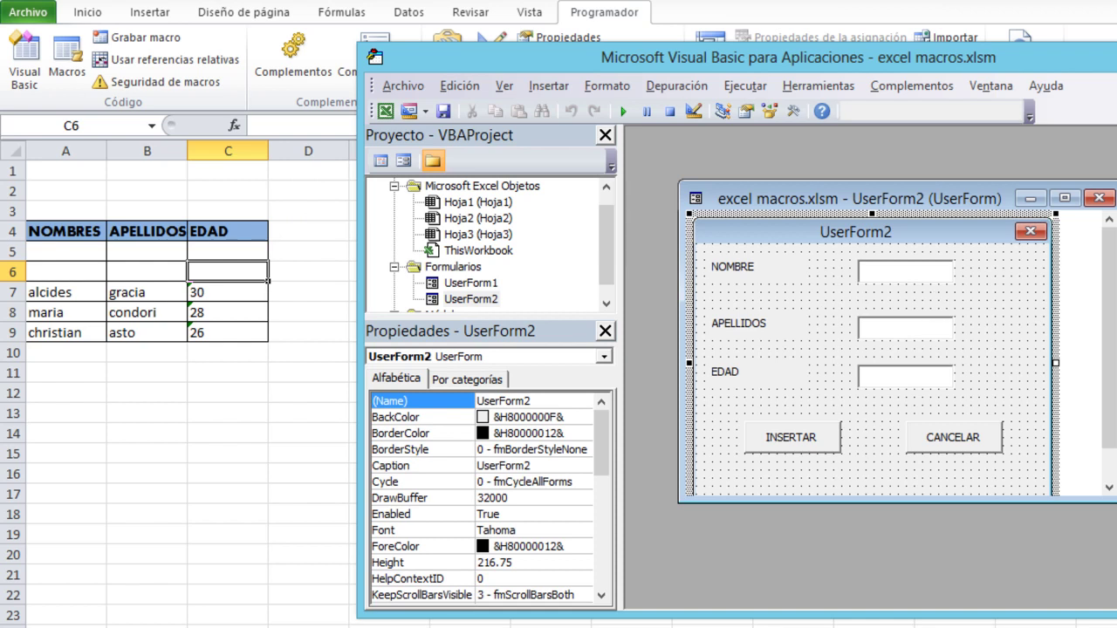
pyautogui.hotkey('alt', 'F11')
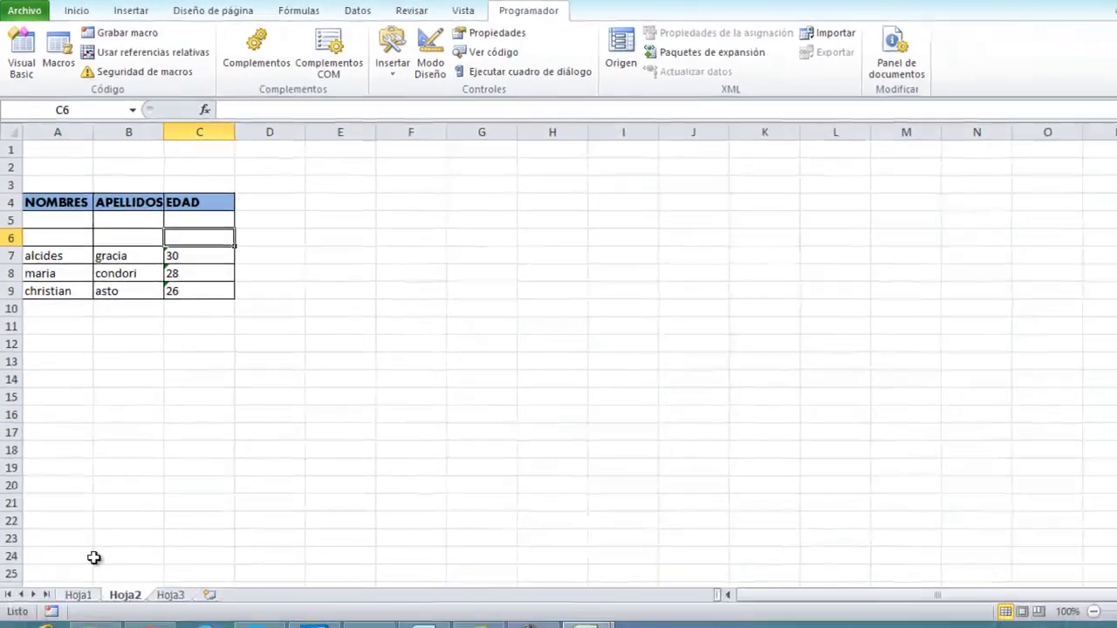
pyautogui.click(77, 590)
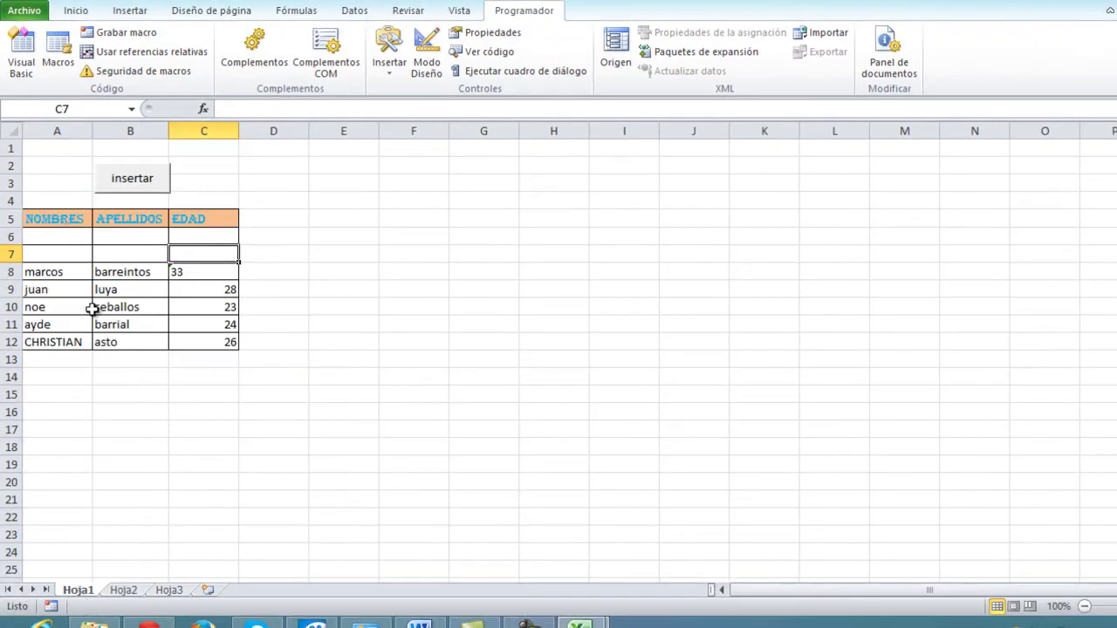
pyautogui.click(138, 179)
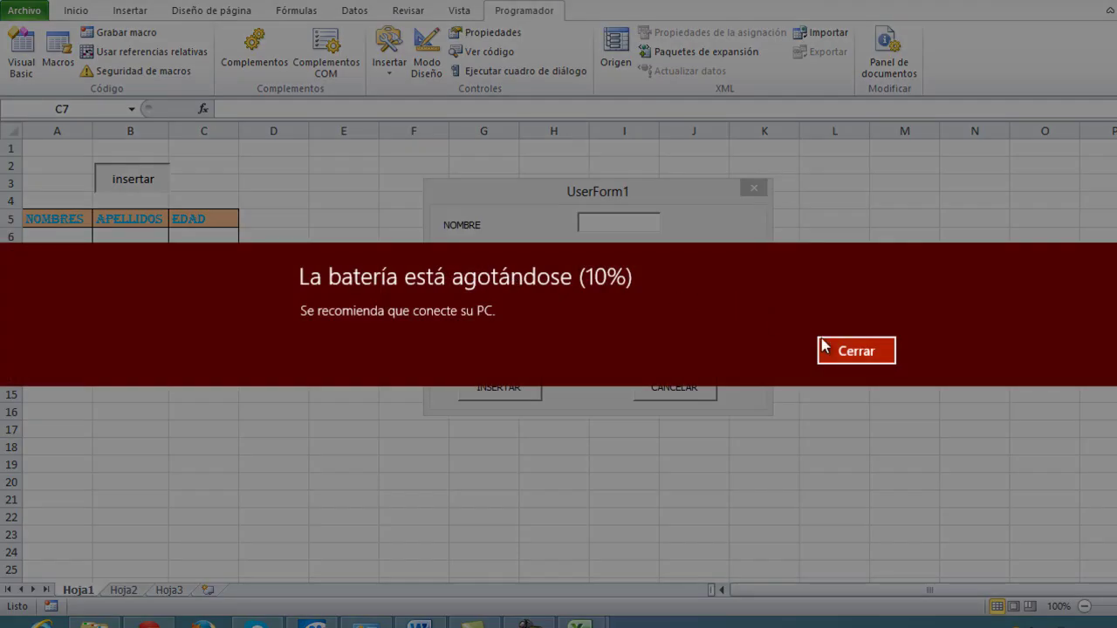
pyautogui.click(852, 356)
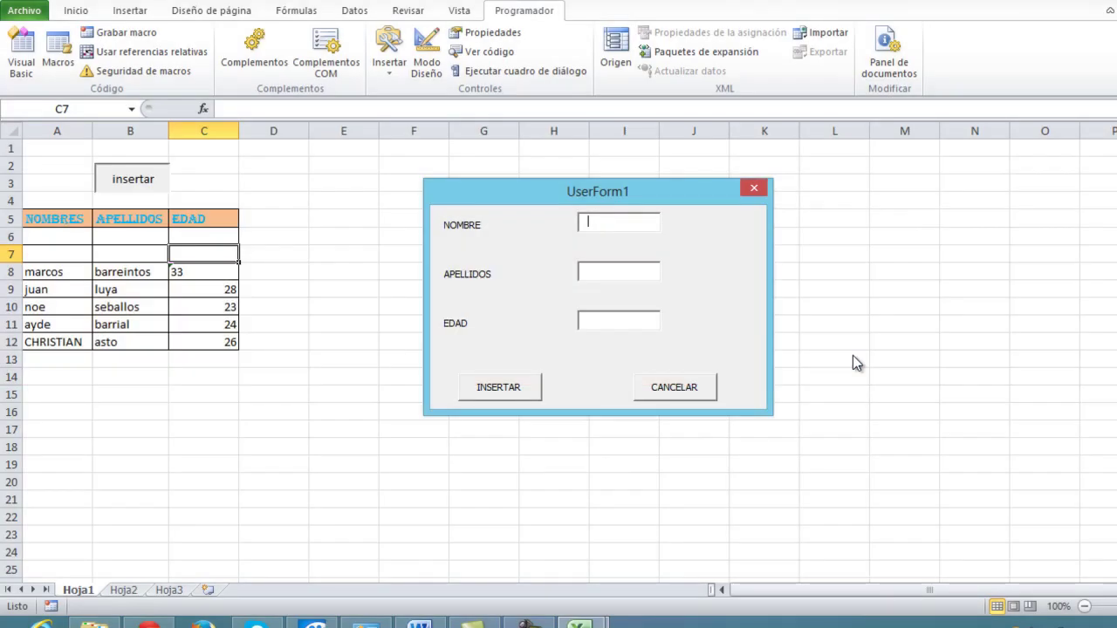
pyautogui.click(755, 191)
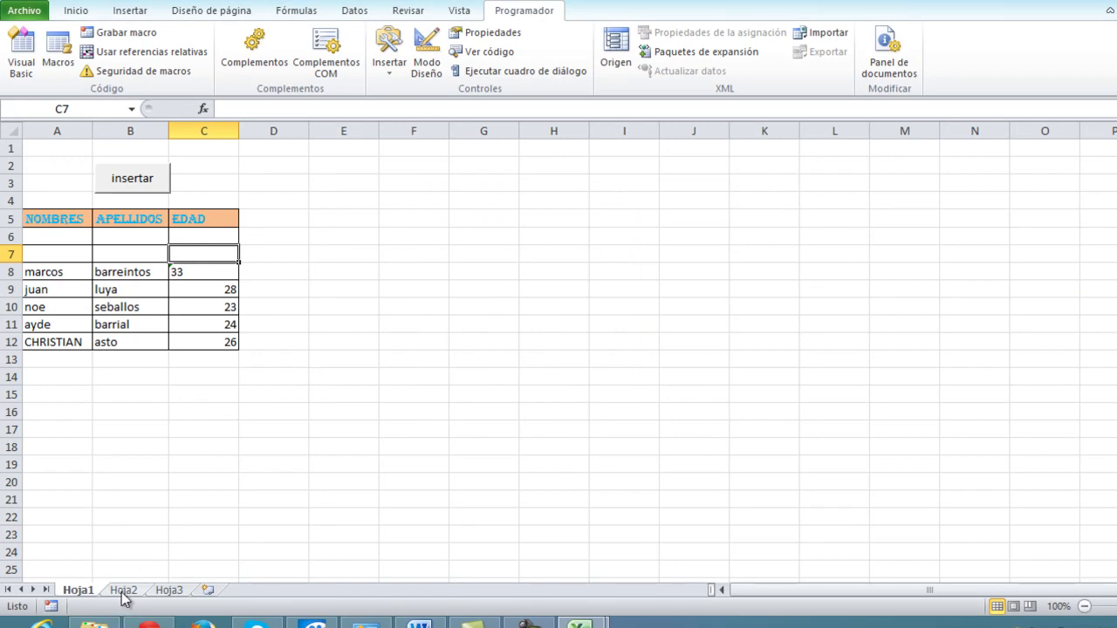
pyautogui.click(123, 592)
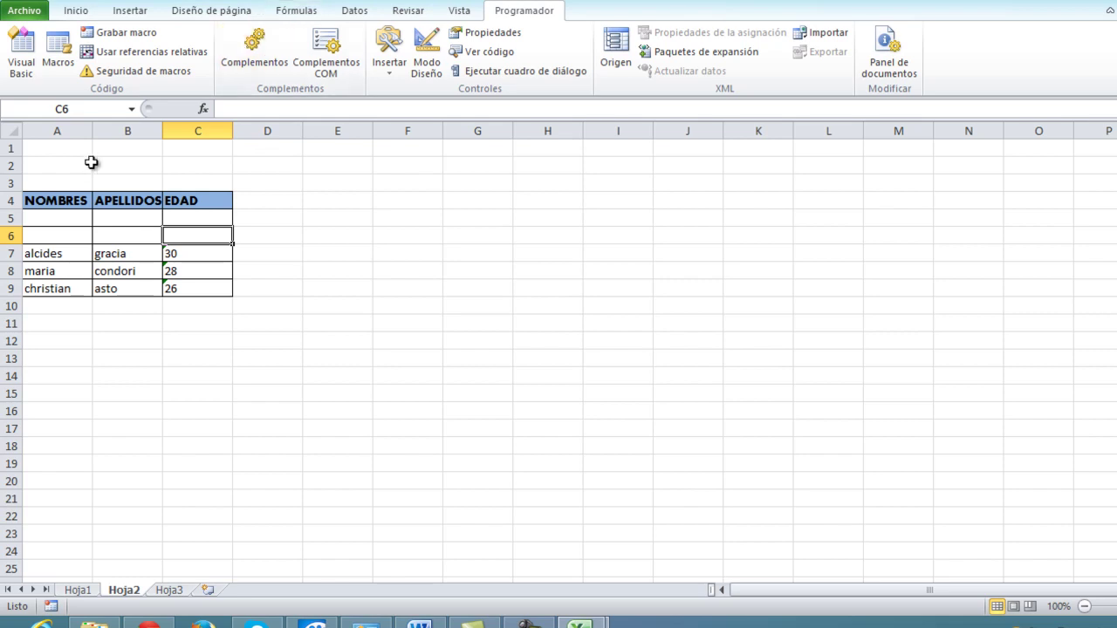
# Step: Open the Visual Basic editor and insert a new empty module, Módulo2
pyautogui.click(21, 68)
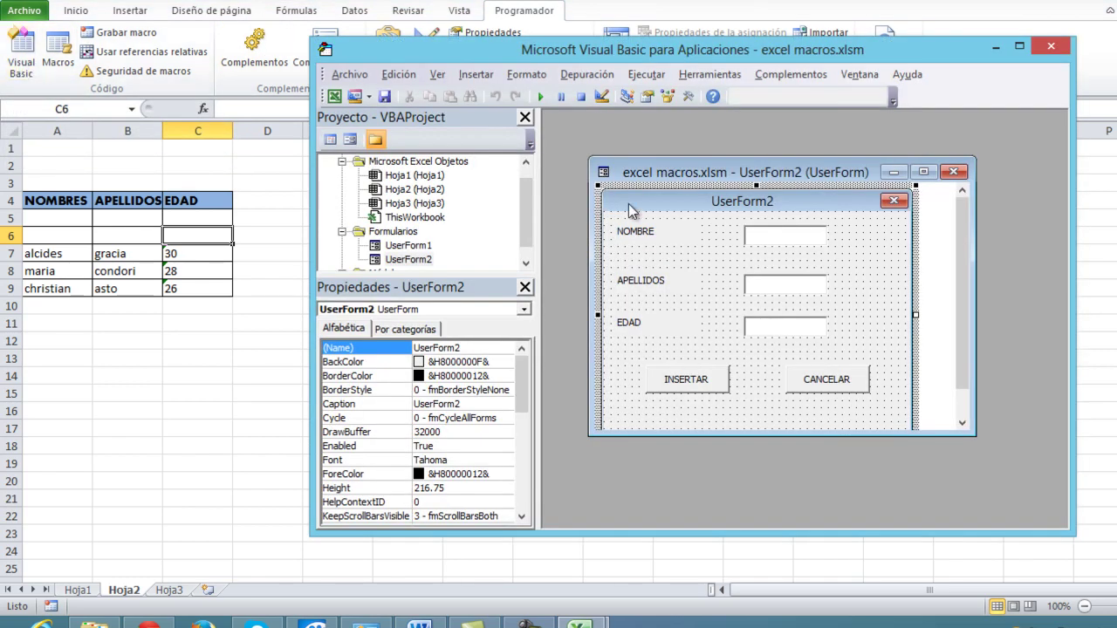
pyautogui.click(476, 75)
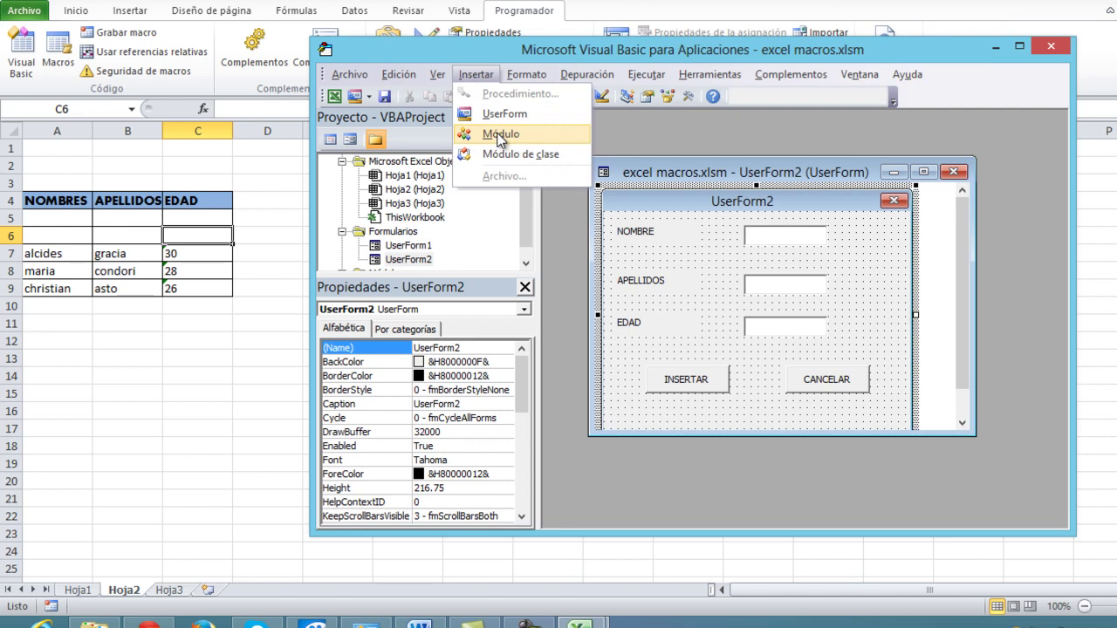
pyautogui.click(500, 135)
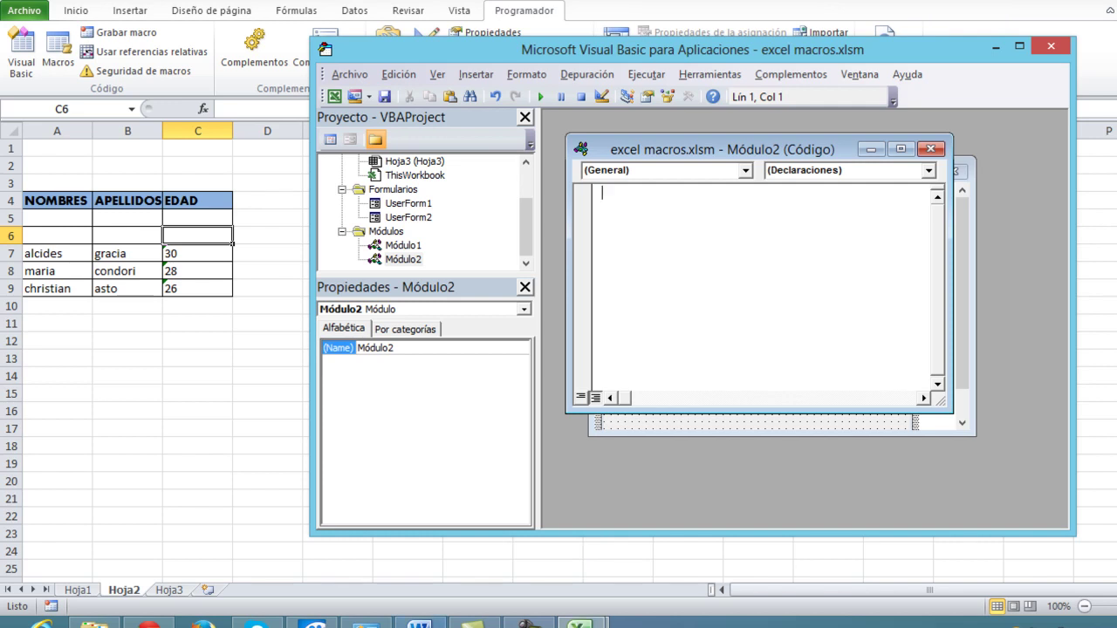
pyautogui.click(419, 625)
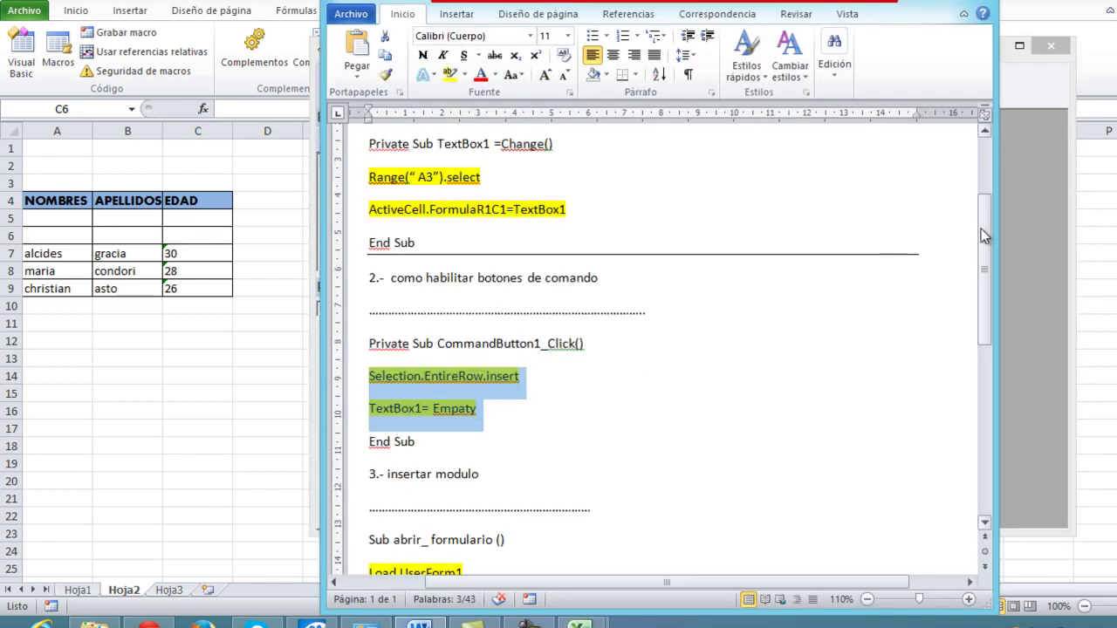
# Step: Select the Sub abrir_formulario … End Sub macro lines in the Word notes
pyautogui.moveTo(981, 234); pyautogui.dragTo(988, 306)
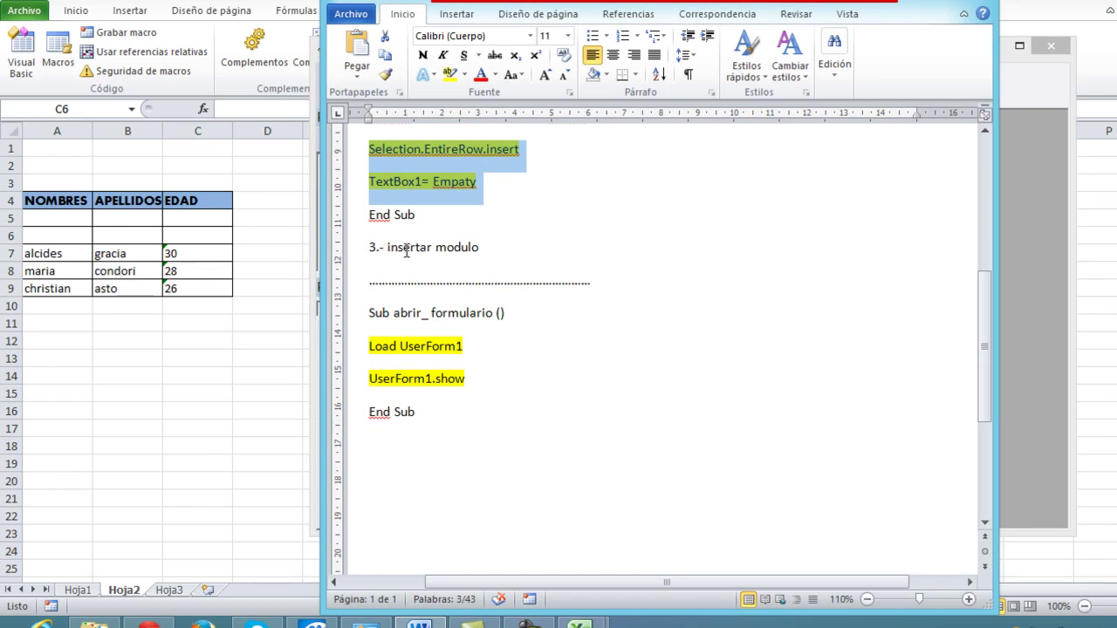
pyautogui.moveTo(369, 313); pyautogui.dragTo(463, 420)
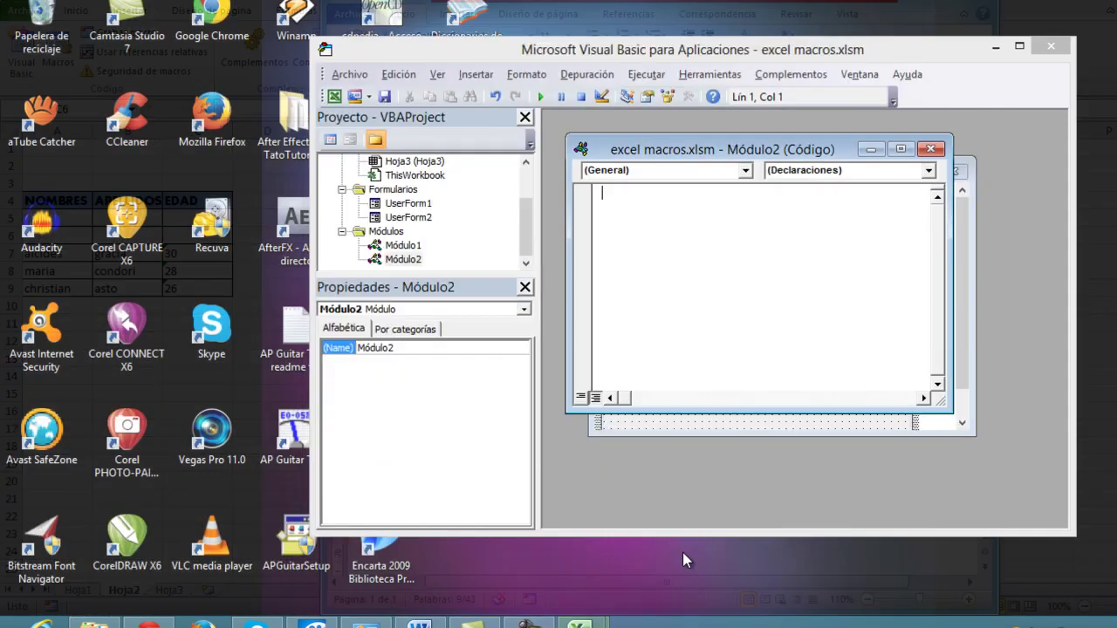
pyautogui.moveTo(530, 621)
pyautogui.click(682, 552)
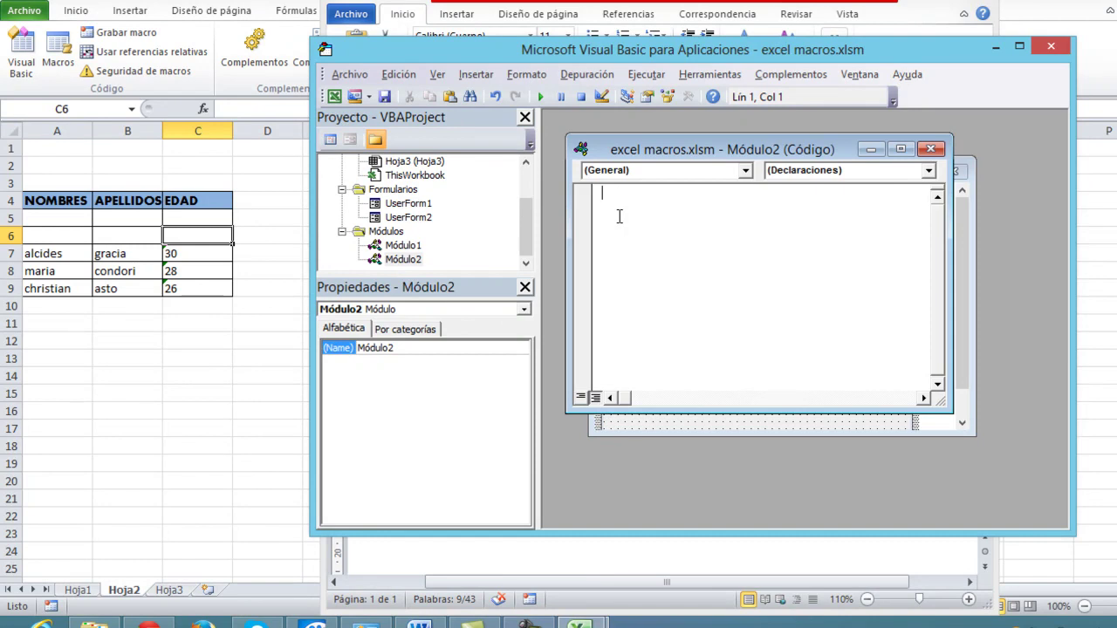
# Step: Paste abrir_formulario into Módulo2, delete the space after abrir_, and return to Excel
pyautogui.write('Sub abrir_ formulario () Load UserForm1 UserForm1.Show End Sub')
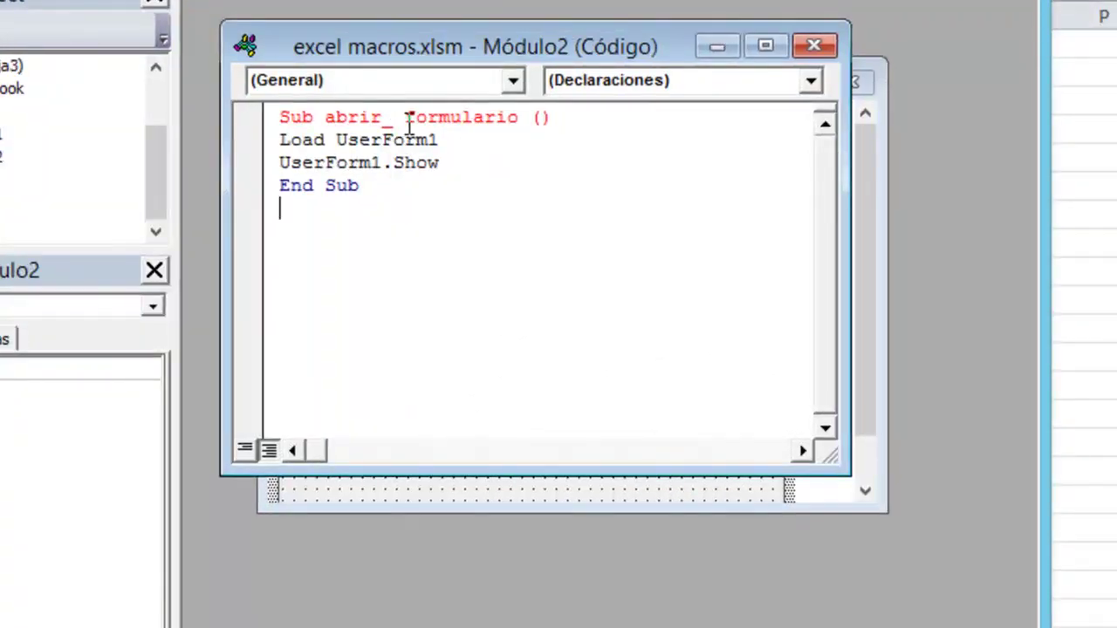
pyautogui.click(405, 119)
pyautogui.press('BackSpace')
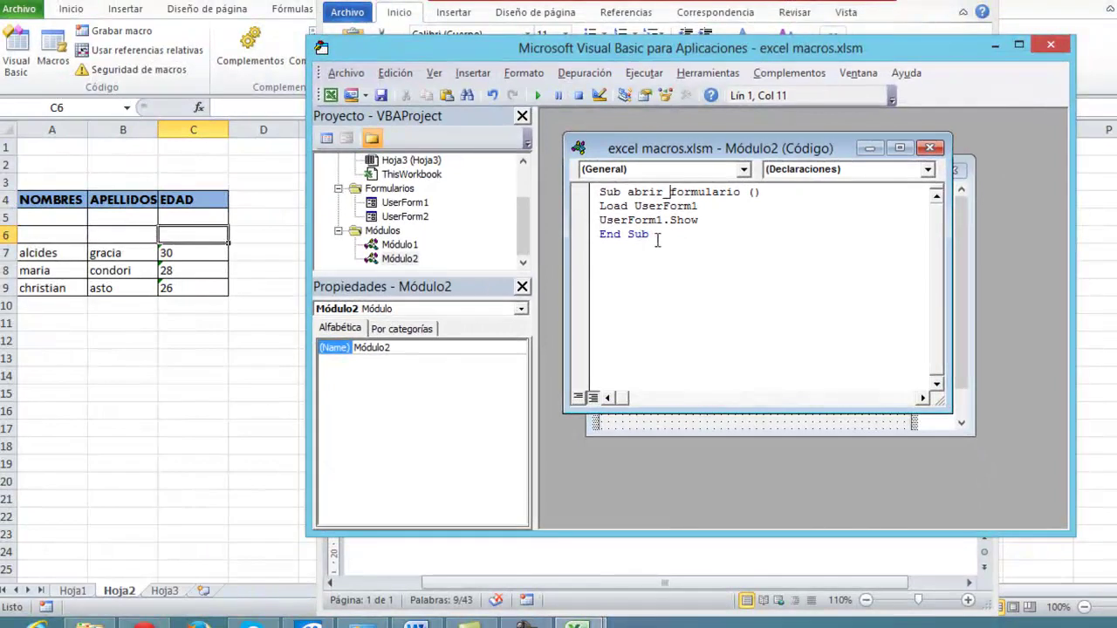
pyautogui.click(929, 148)
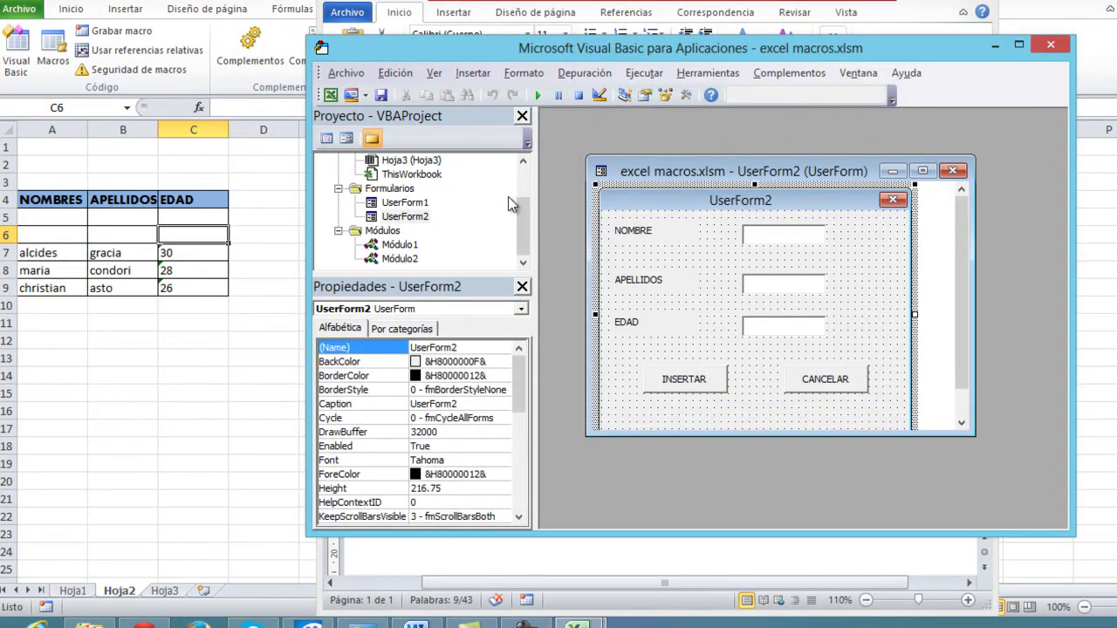
pyautogui.click(57, 163)
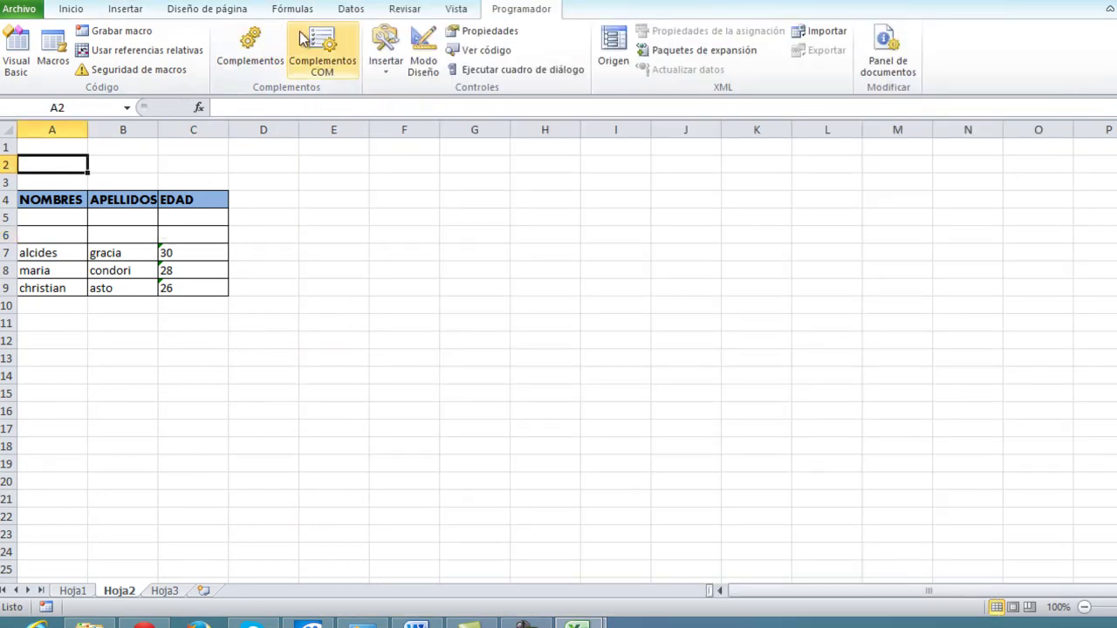
# Step: Draw a form button across B2:C2 and assign it the Módulo2.abrir_formulario macro
pyautogui.click(385, 57)
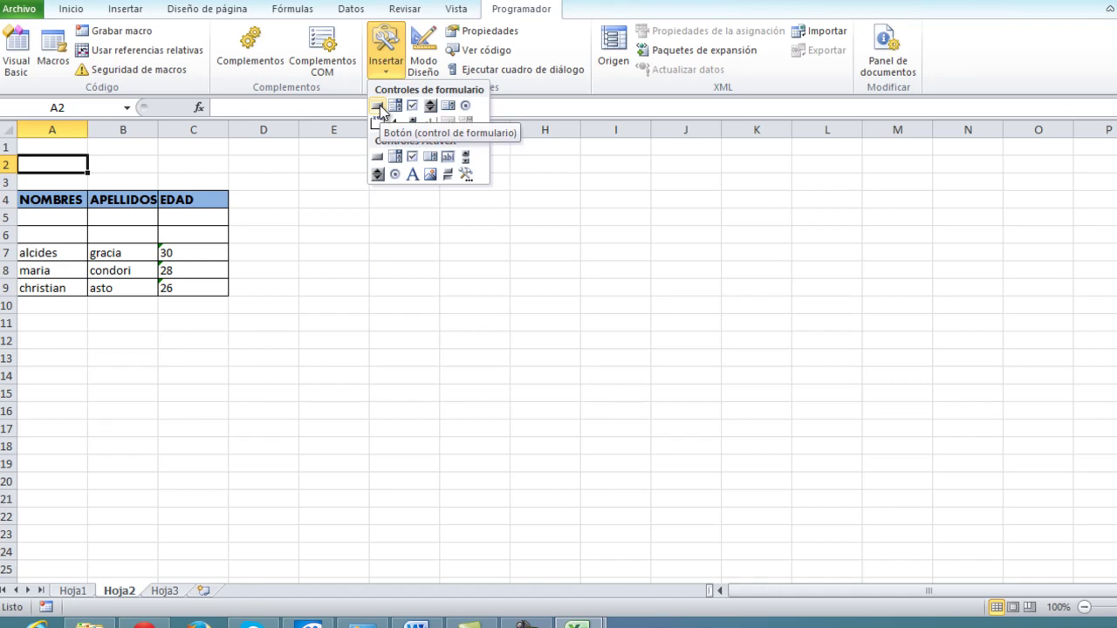
pyautogui.click(377, 106)
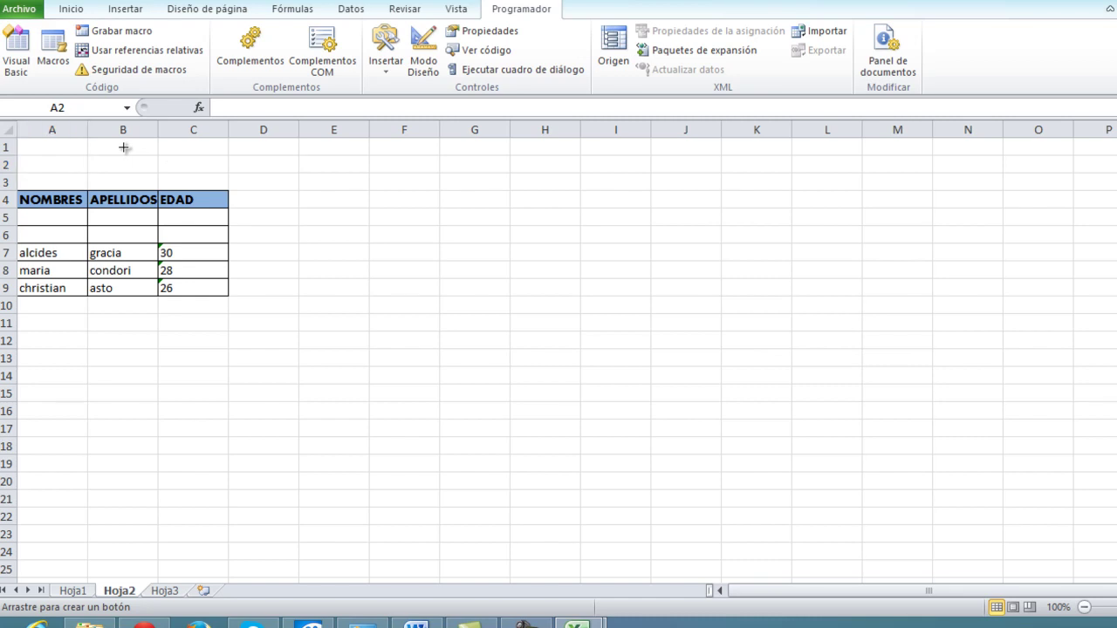
pyautogui.moveTo(147, 172); pyautogui.dragTo(222, 174)
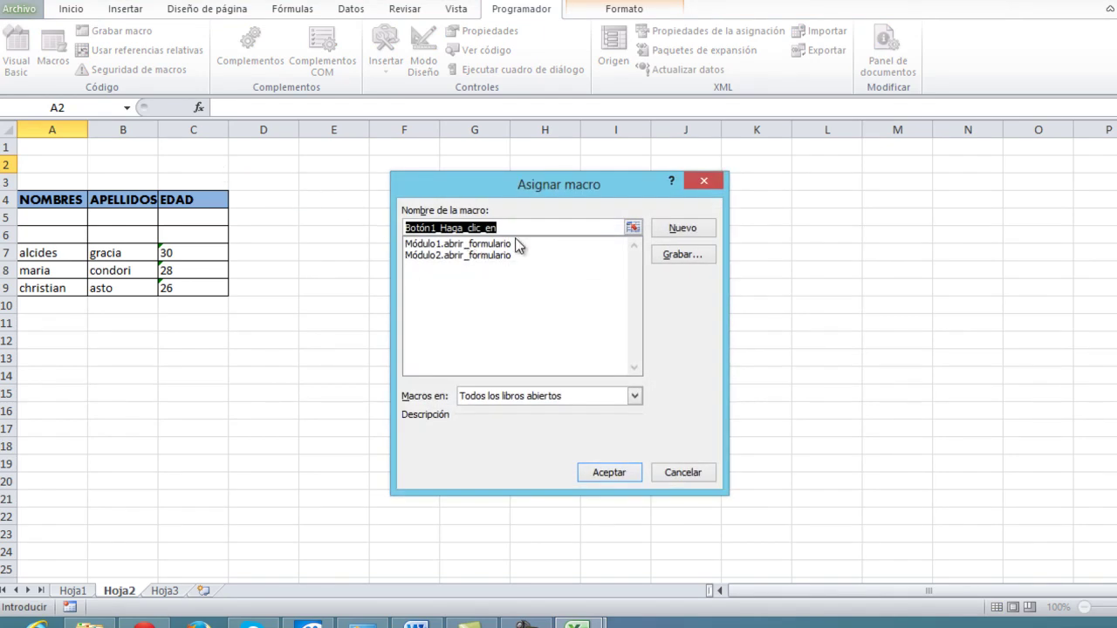
pyautogui.click(440, 258)
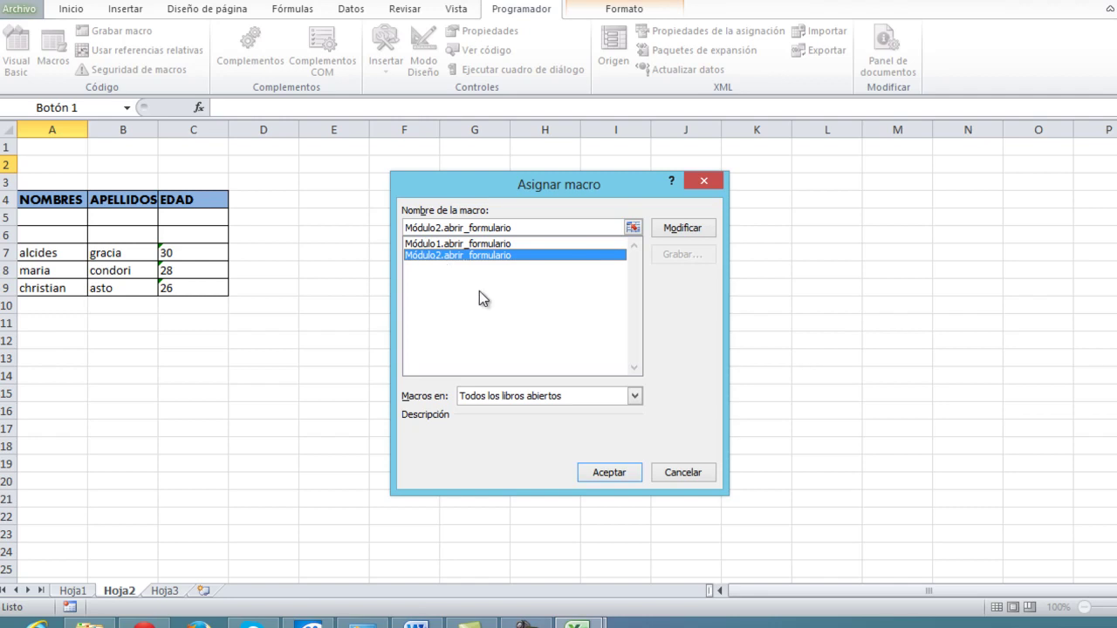
pyautogui.click(613, 475)
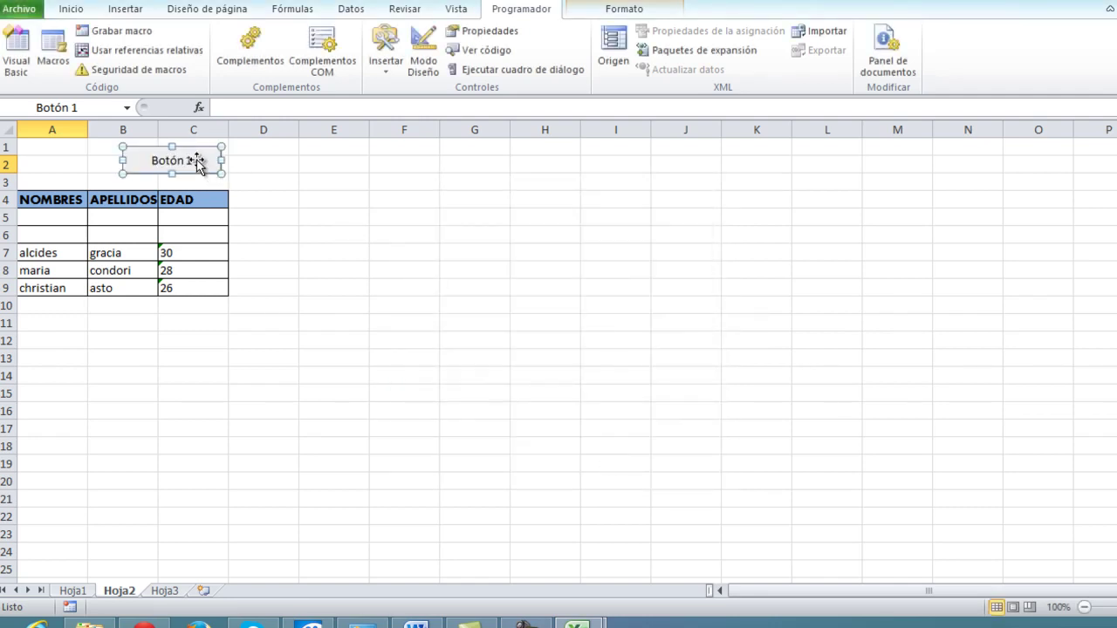
# Step: Replace the button caption 'Botón 1' with 'FORMULARIO'
pyautogui.click(196, 160)
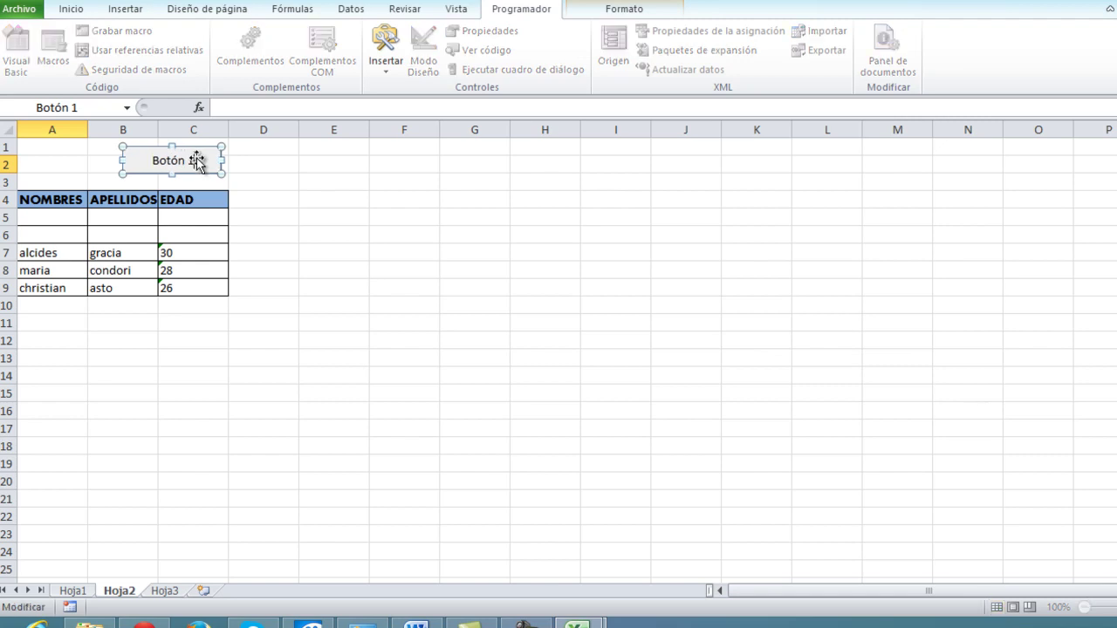
pyautogui.press('BackSpace')
pyautogui.press('BackSpace')
pyautogui.press('BackSpace')
pyautogui.press('BackSpace')
pyautogui.press('BackSpace')
pyautogui.press('BackSpace')
pyautogui.press('BackSpace')
pyautogui.write('ormulario')
pyautogui.hotkey('ctrl', 'a')
pyautogui.write('p')
pyautogui.press('BackSpace')
pyautogui.write('FORMULARIO')
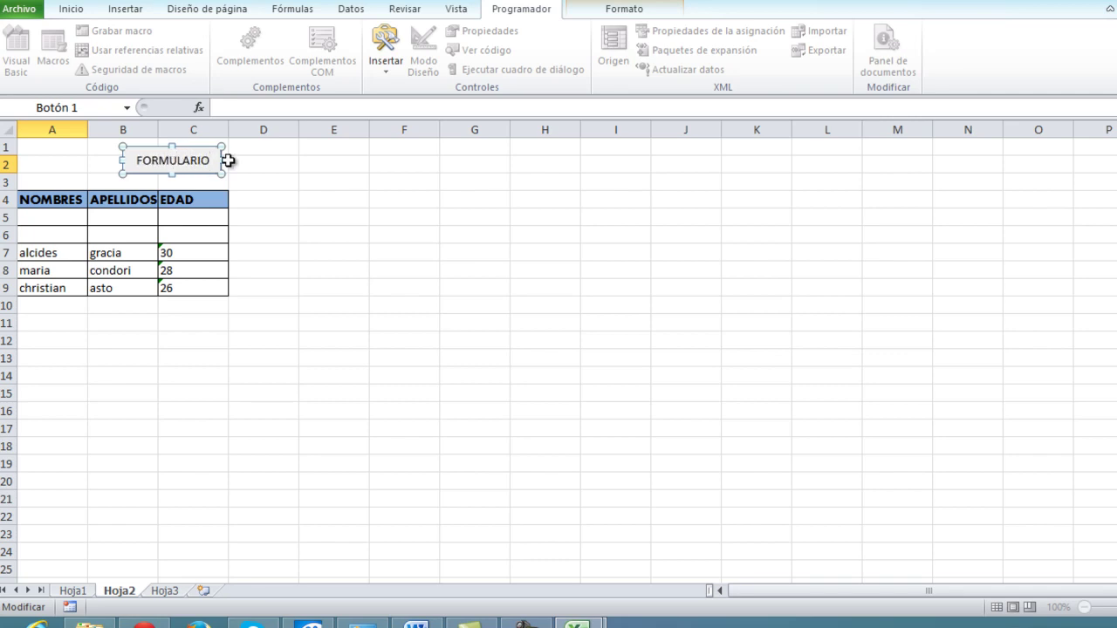
pyautogui.click(204, 311)
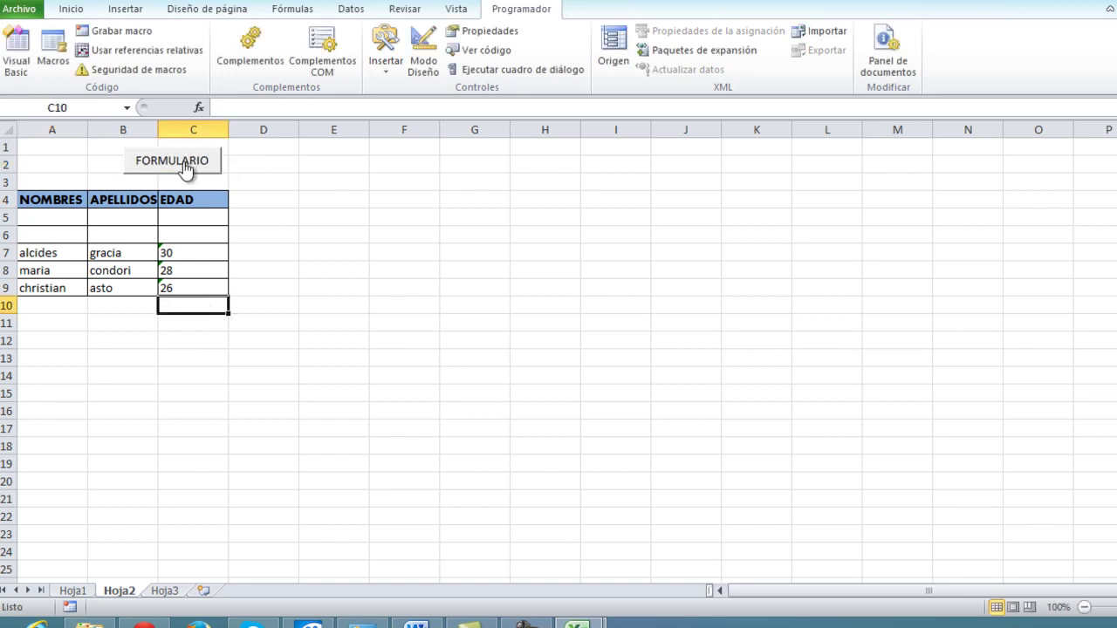
# Step: Open the form from FORMULARIO and insert a record with NOMBRE KKKKKKFFF and APELLIDOS FFFF
pyautogui.click(186, 166)
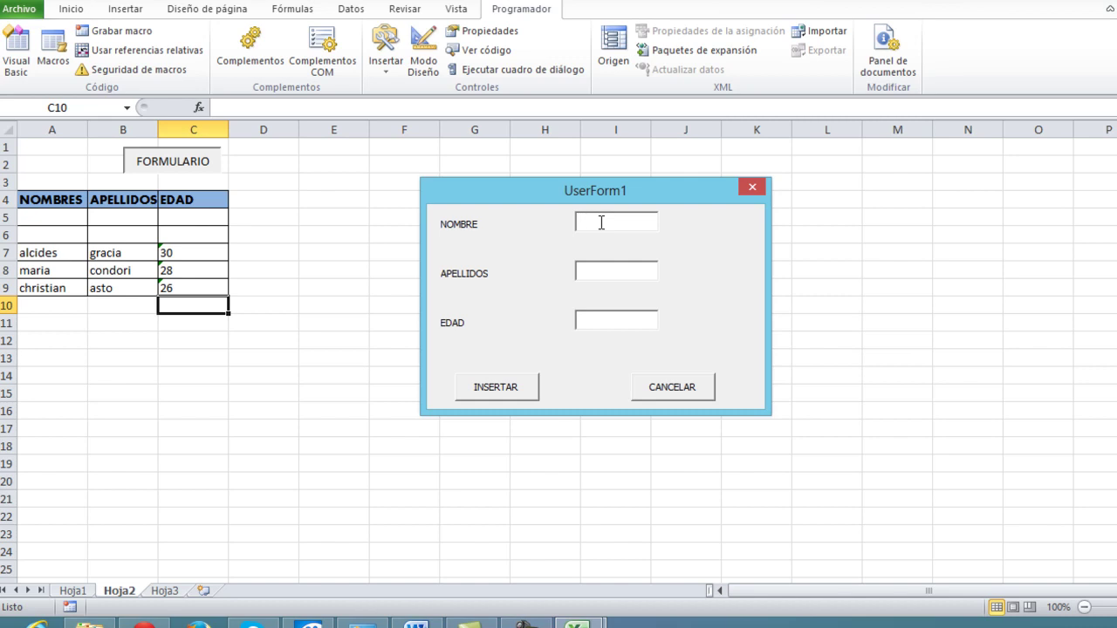
pyautogui.write('A')
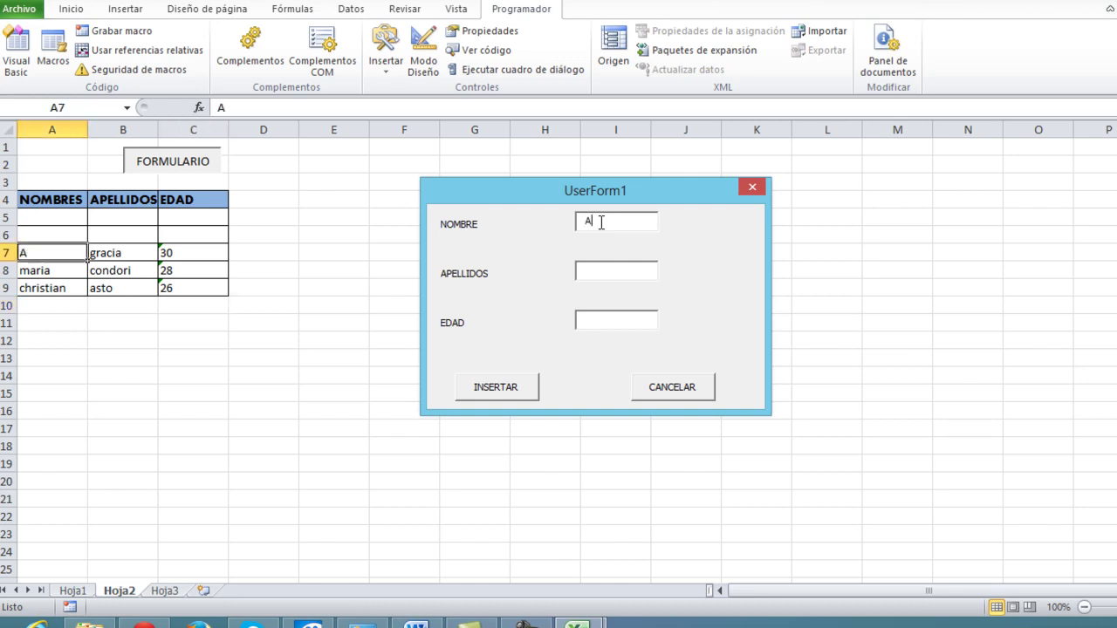
pyautogui.press('BackSpace')
pyautogui.write('KKKKKK')
pyautogui.write('FFF')
pyautogui.press('Tab')
pyautogui.write('FFFF')
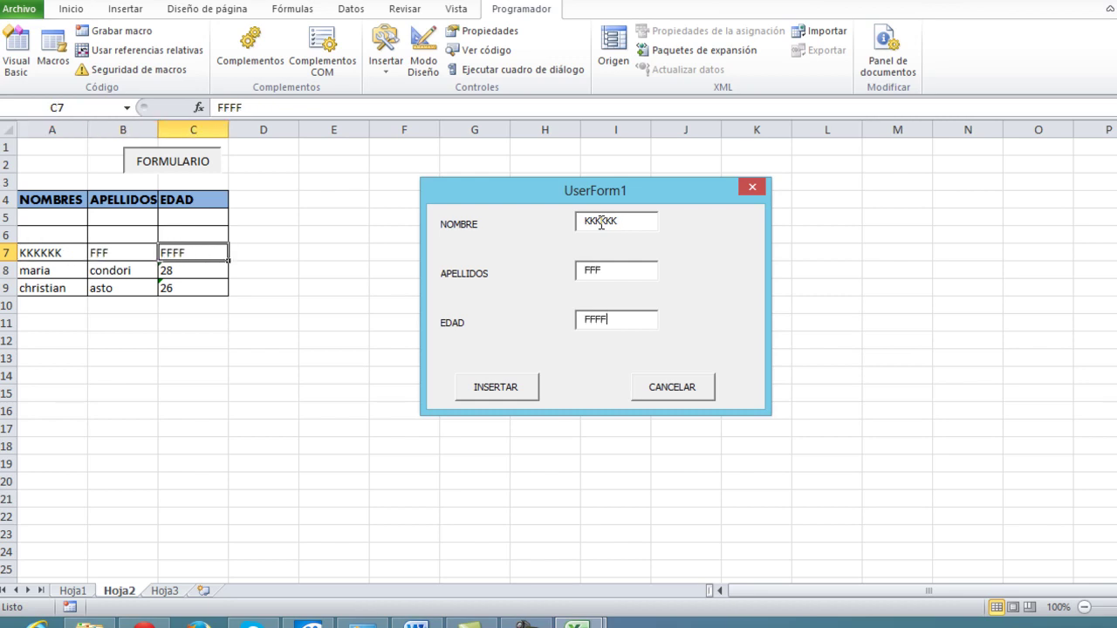
pyautogui.click(504, 392)
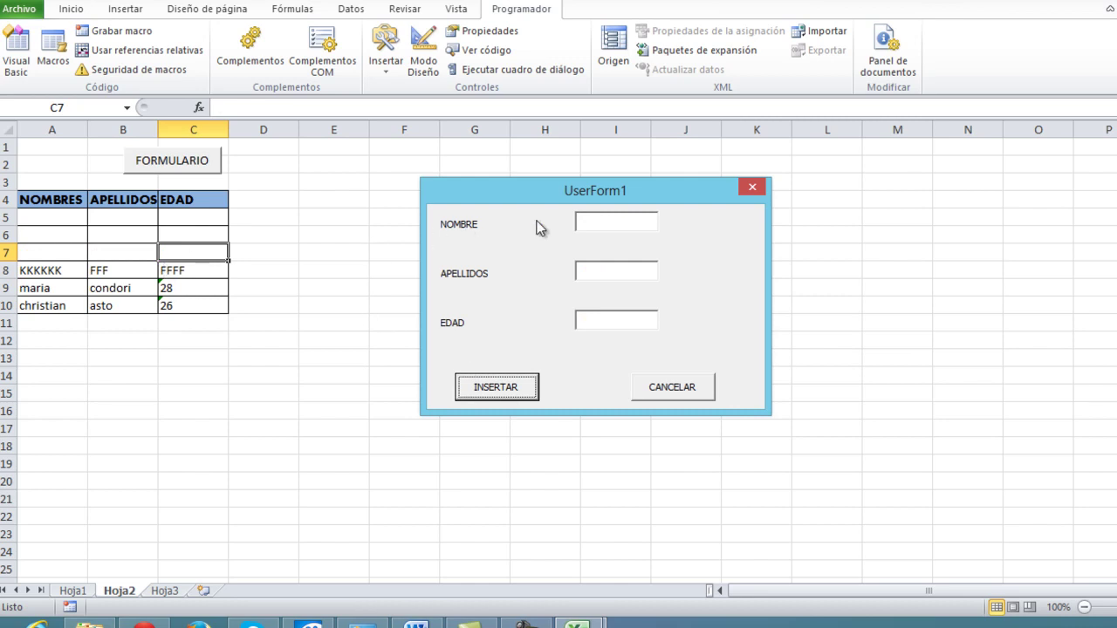
# Step: Insert a record with NOMBRE DDDDDDDDD and APELLIDOS DDD
pyautogui.click(588, 215)
pyautogui.write('DDDDDDDDD')
pyautogui.press('Tab')
pyautogui.write('DDD')
pyautogui.press('Tab')
pyautogui.press('Tab')
pyautogui.press('Return')
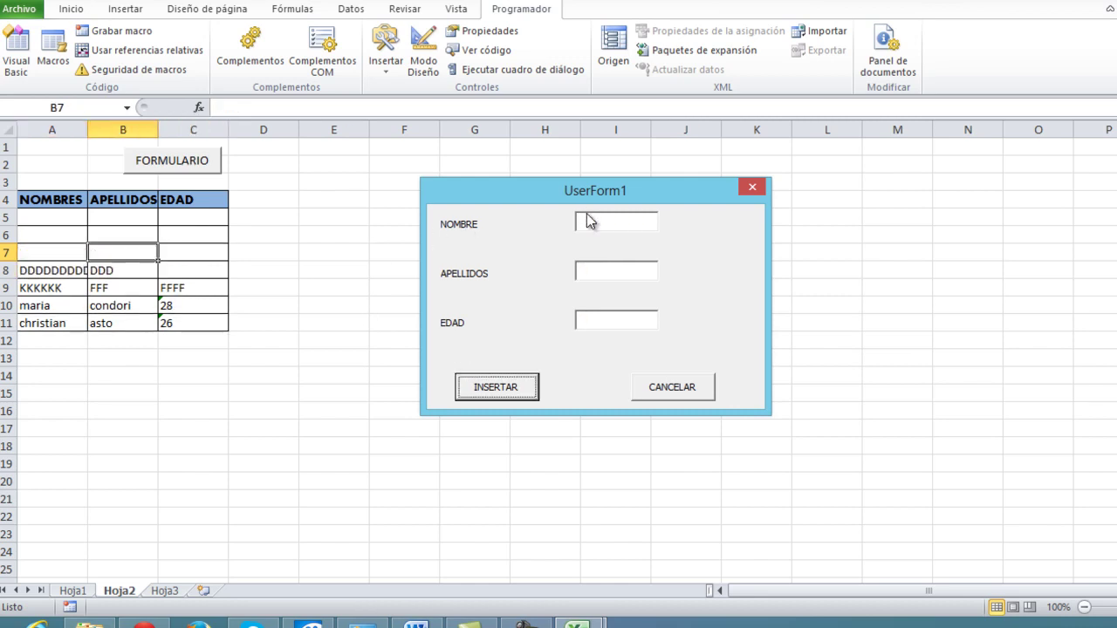
# Step: Insert a record with NOMBRE DDDDD, APELLIDOS DDDD and EDAD DDDD
pyautogui.click(588, 221)
pyautogui.write('DDDDD')
pyautogui.press('Tab')
pyautogui.write('DDDD')
pyautogui.press('Tab')
pyautogui.write('DDDD')
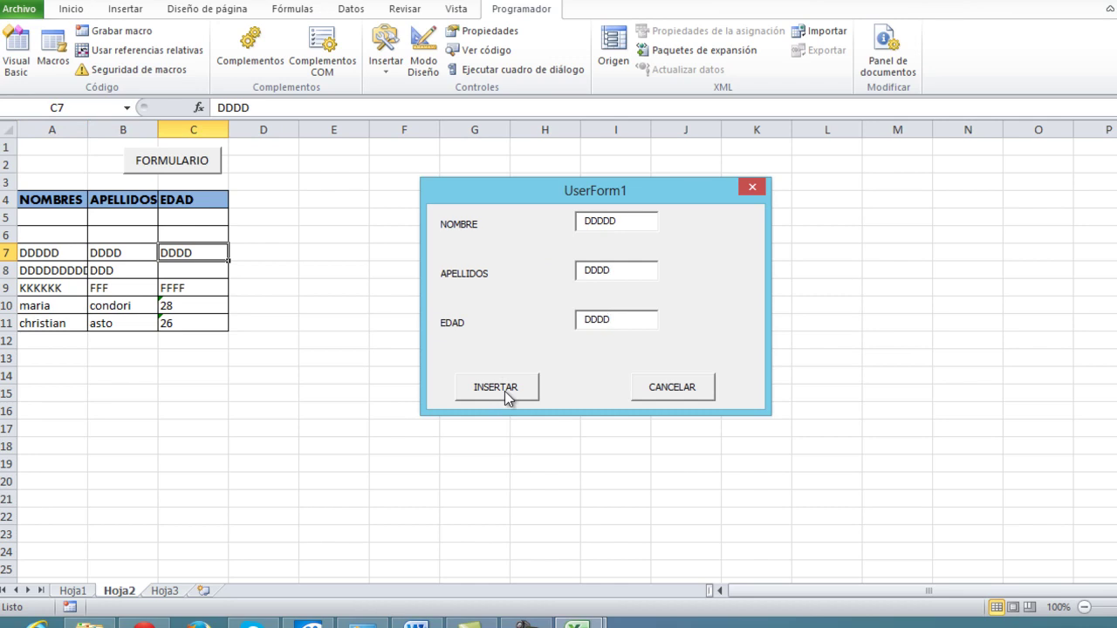
pyautogui.click(508, 392)
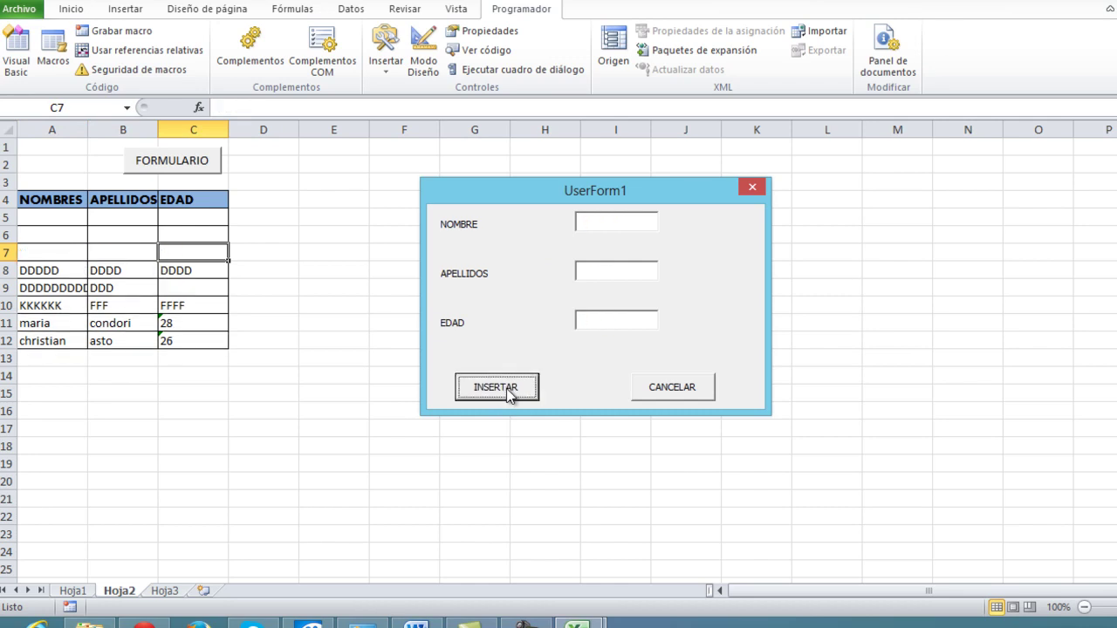
# Step: Insert a record with NOMBRE EEEEEE, APELLIDOS DDDDD and EDAD DDDD
pyautogui.click(611, 222)
pyautogui.write('EEEEEE')
pyautogui.press('Tab')
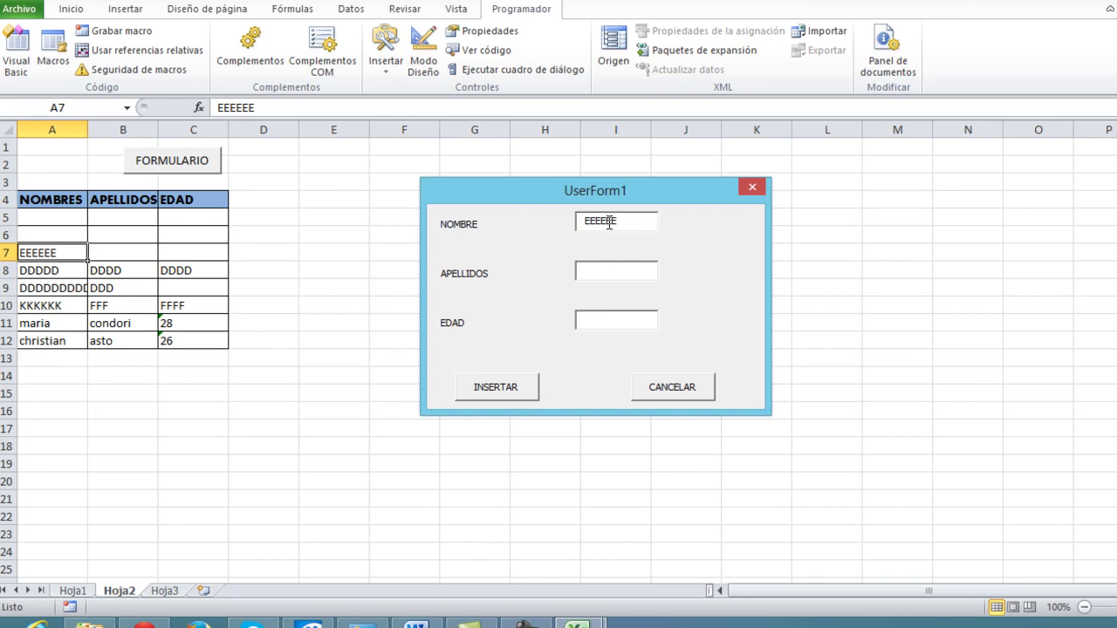
pyautogui.write('DDDDD')
pyautogui.press('Tab')
pyautogui.write('DDDD')
pyautogui.click(521, 389)
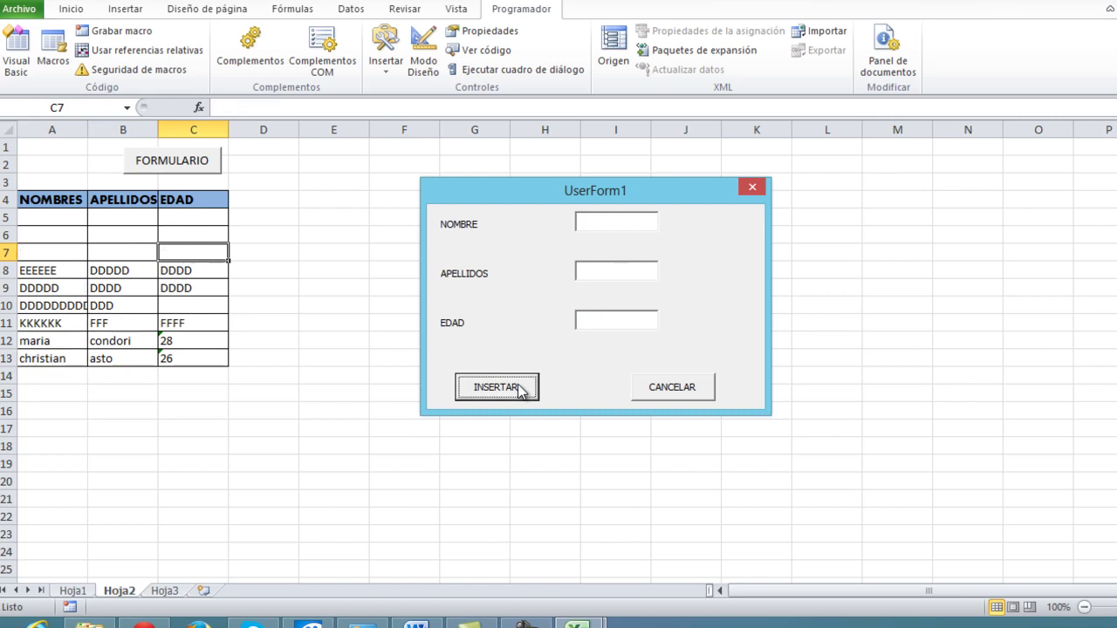